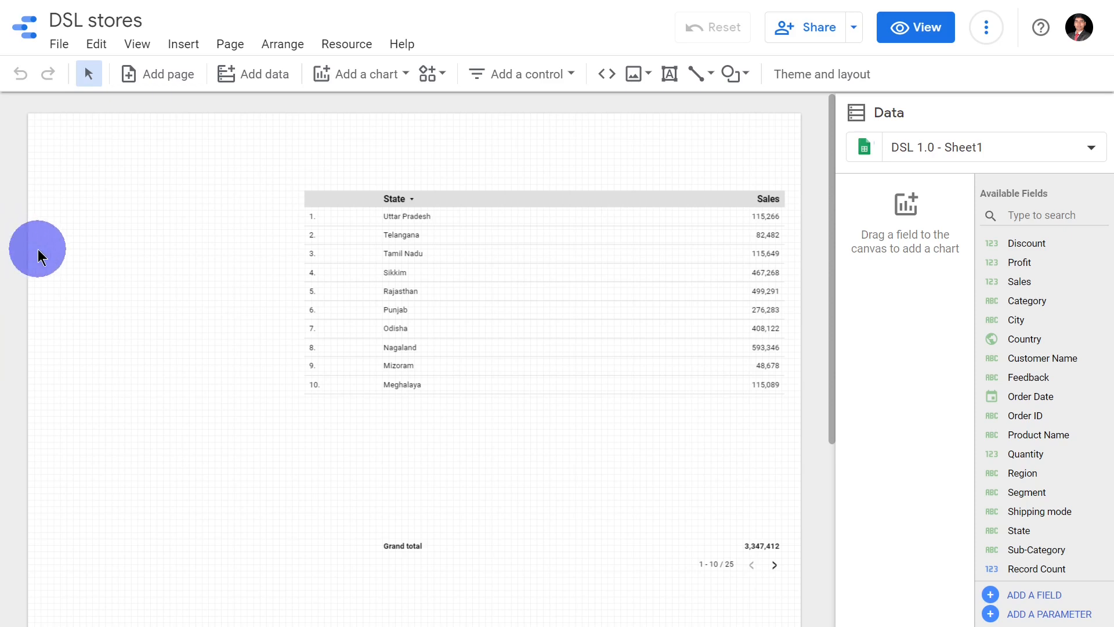
Step: Delete the existing State and Sales table from the report page and leave full-screen view
left_click(438, 307)
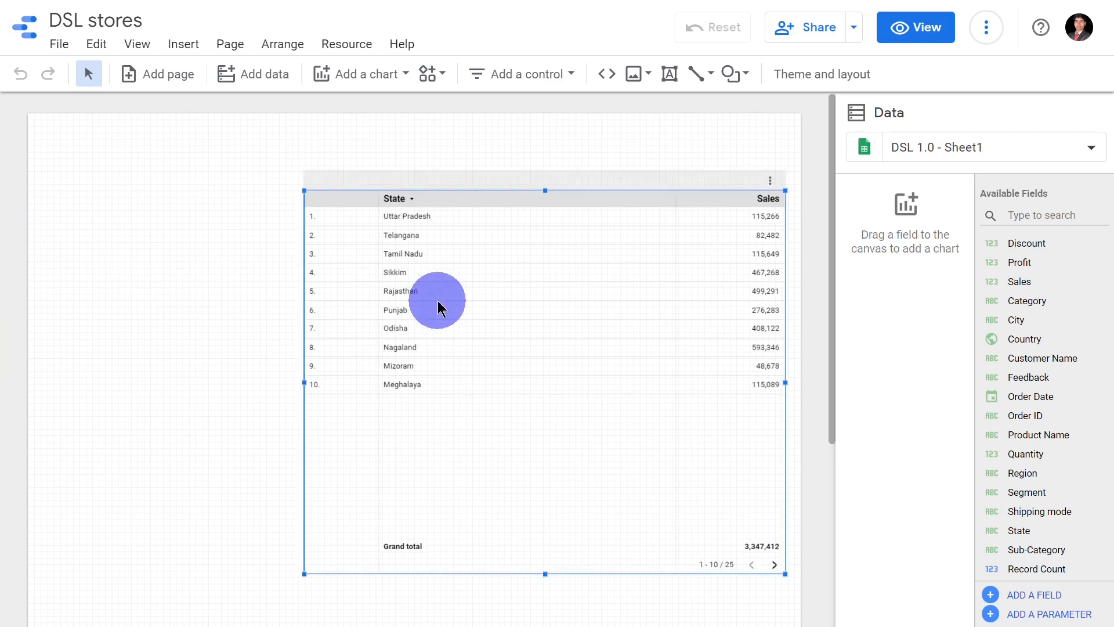
key("Delete")
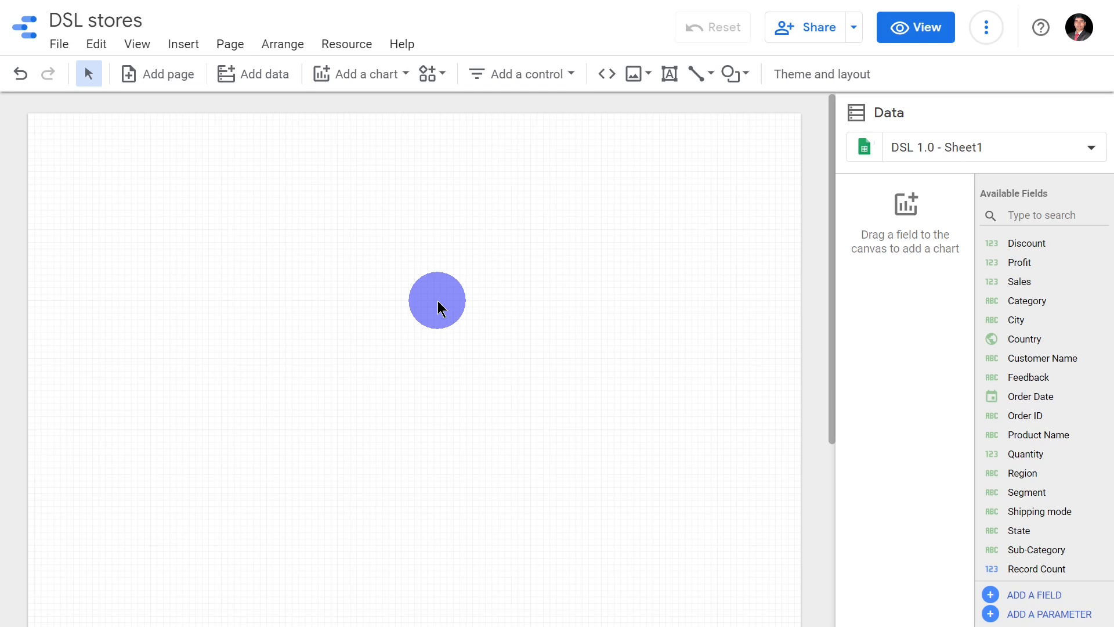
key("F11")
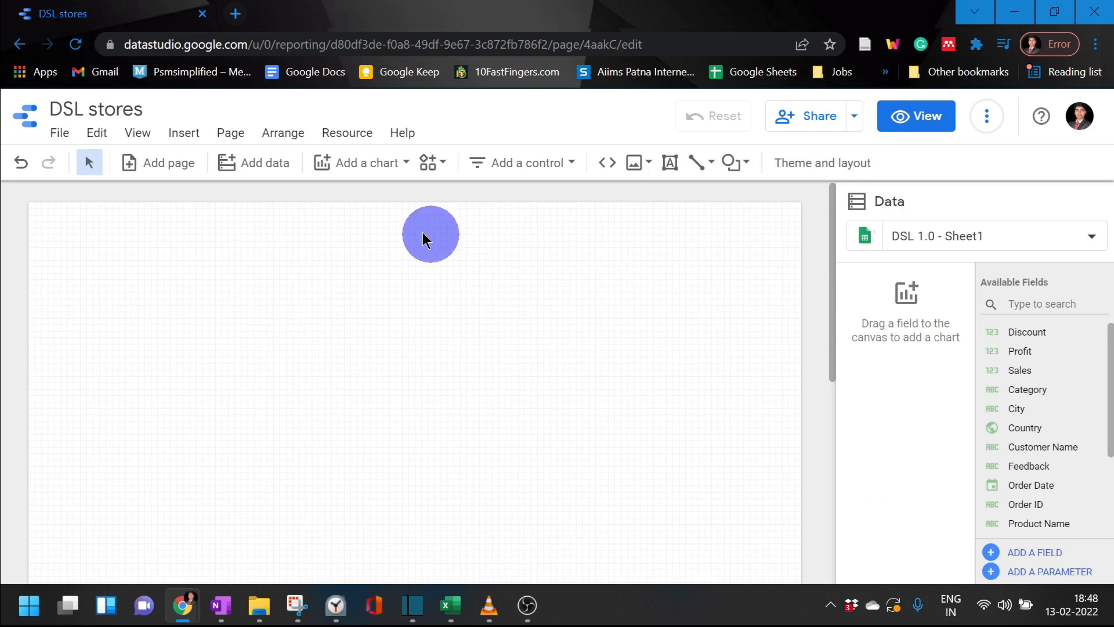
Step: Add a plain table chart to the upper part of the page and enlarge it to show more rows
left_click(363, 170)
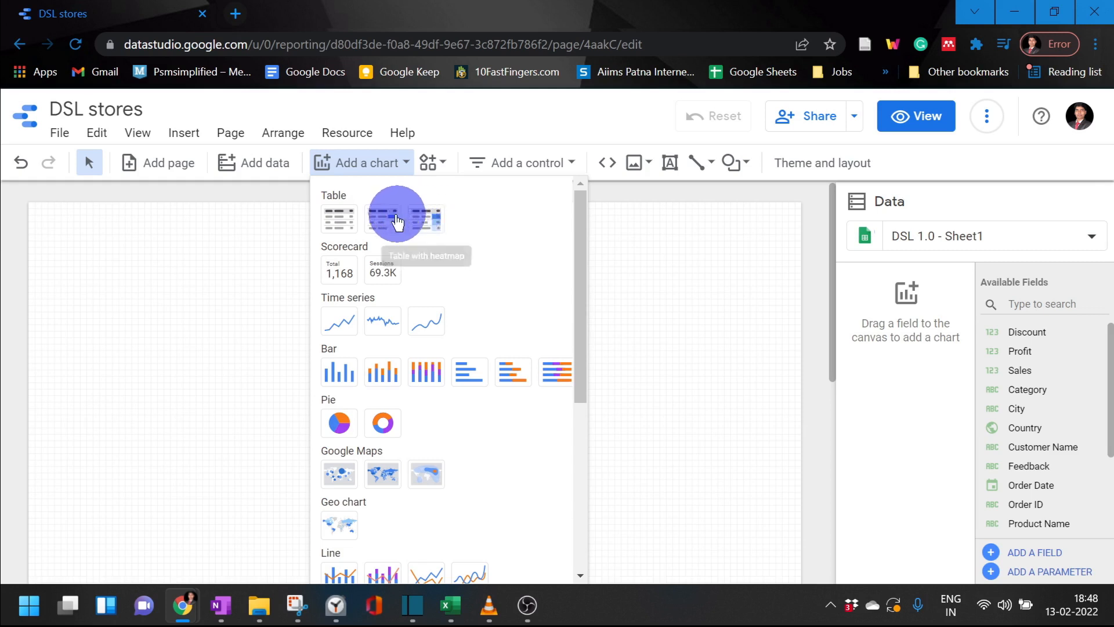
left_click(352, 227)
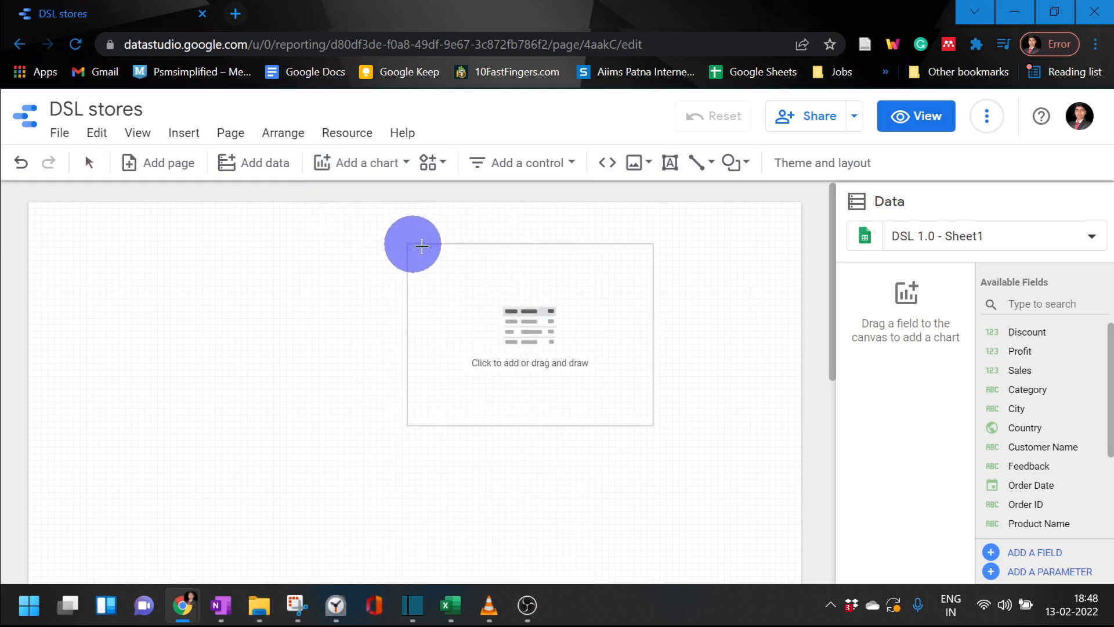
left_click(484, 254)
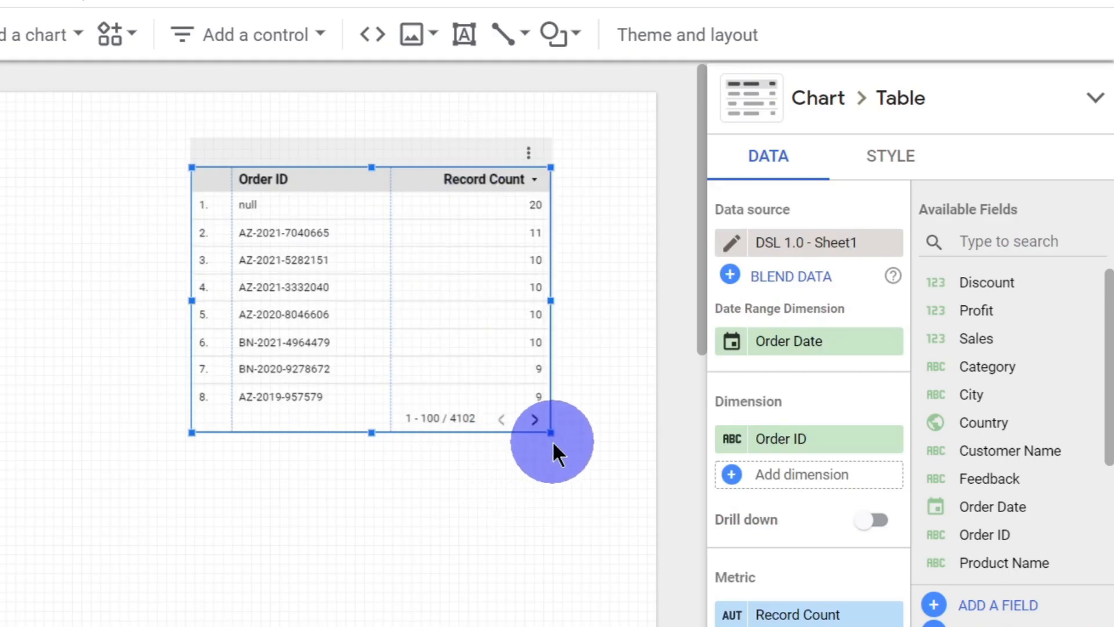
left_click_drag(729, 434, 752, 473)
left_click_drag(584, 486, 601, 591)
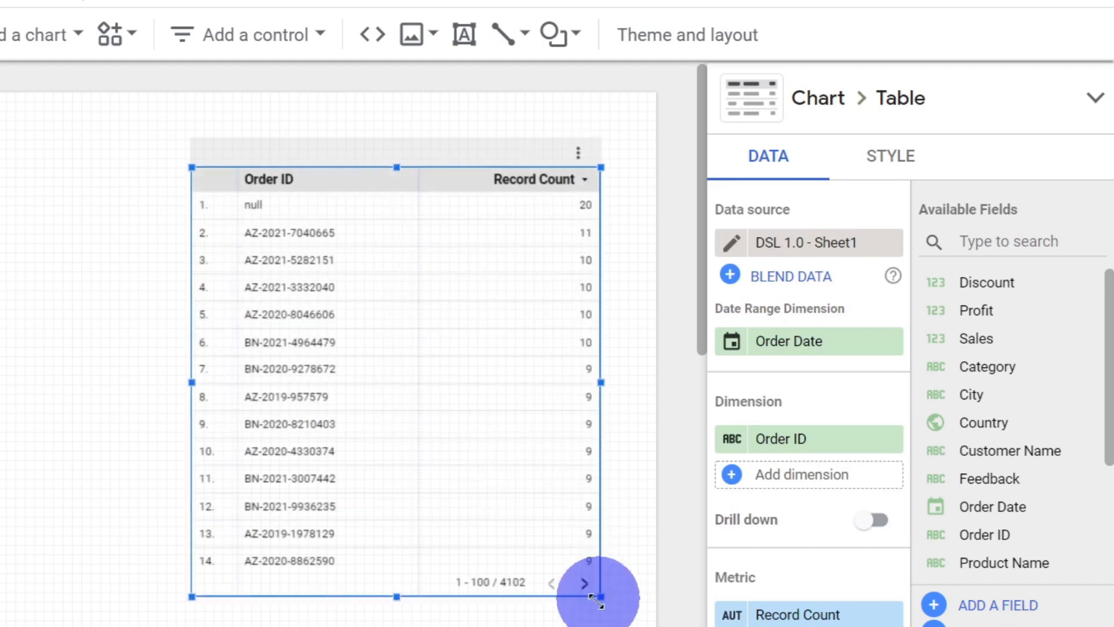
Step: Replace the new table's Order ID dimension with Sub-Category
left_click(827, 450)
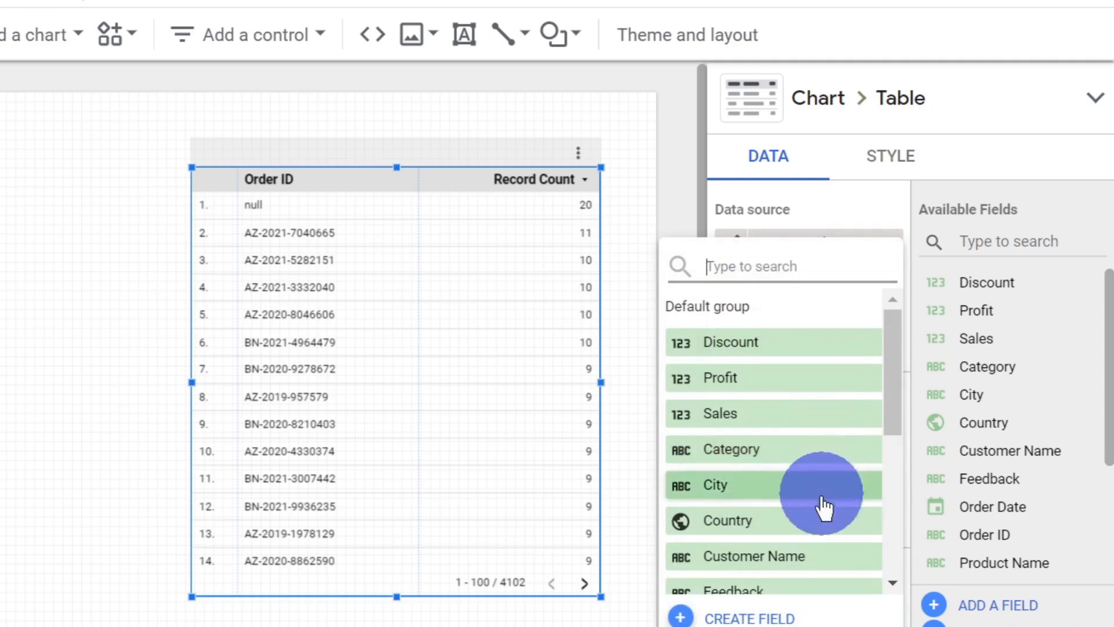
scroll(835, 488, "down", 5)
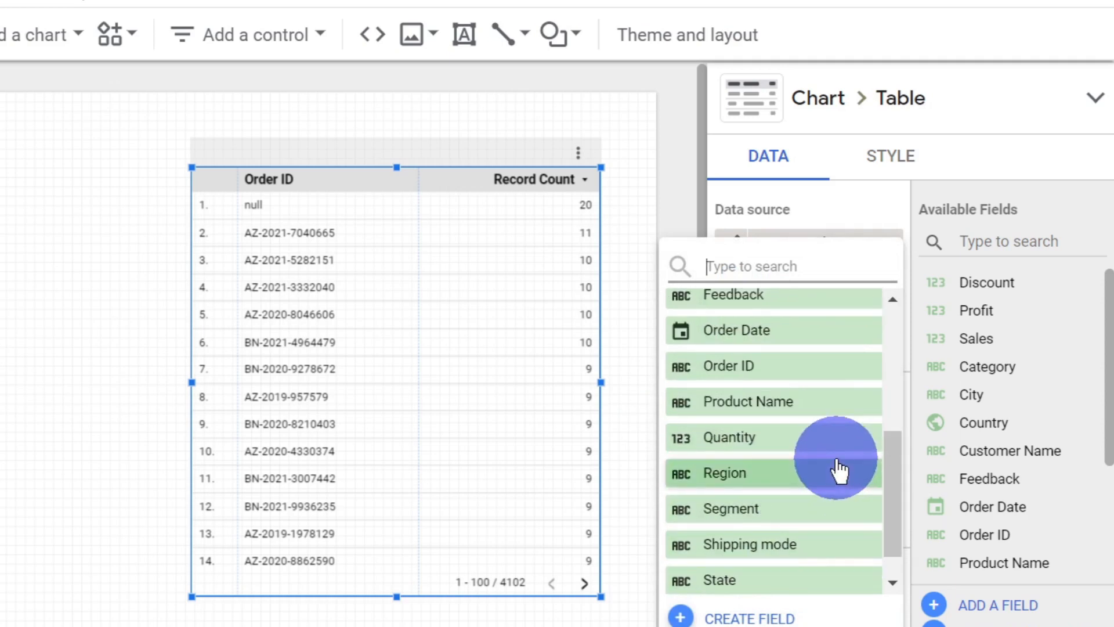
scroll(838, 470, "down", 1)
left_click(769, 583)
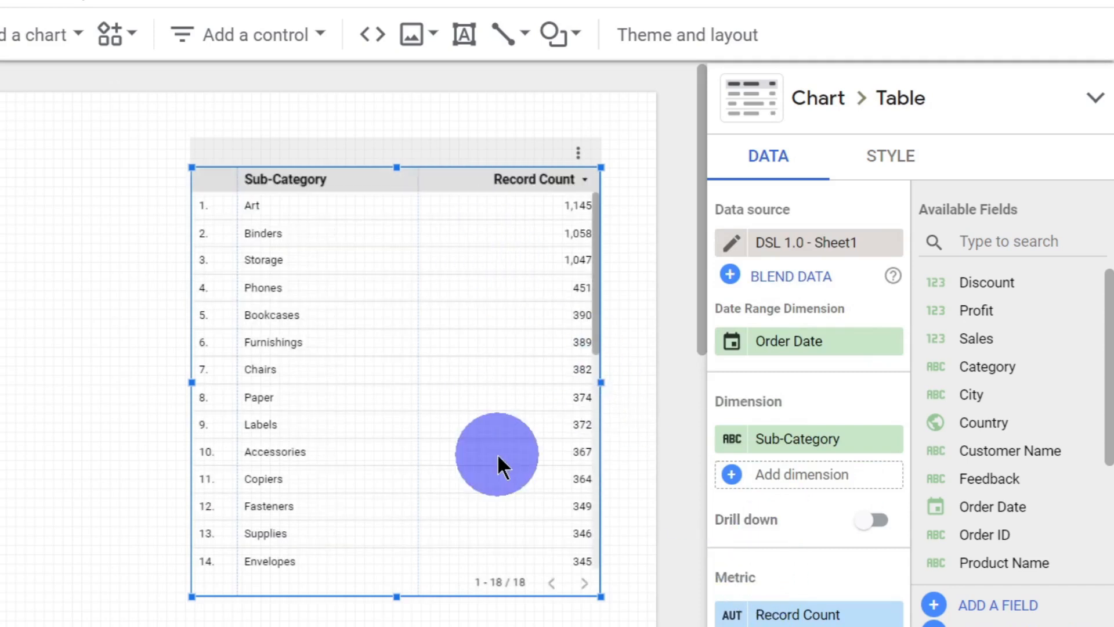
Step: Replace the table's Record Count metric with Sales
scroll(815, 478, "down", 5)
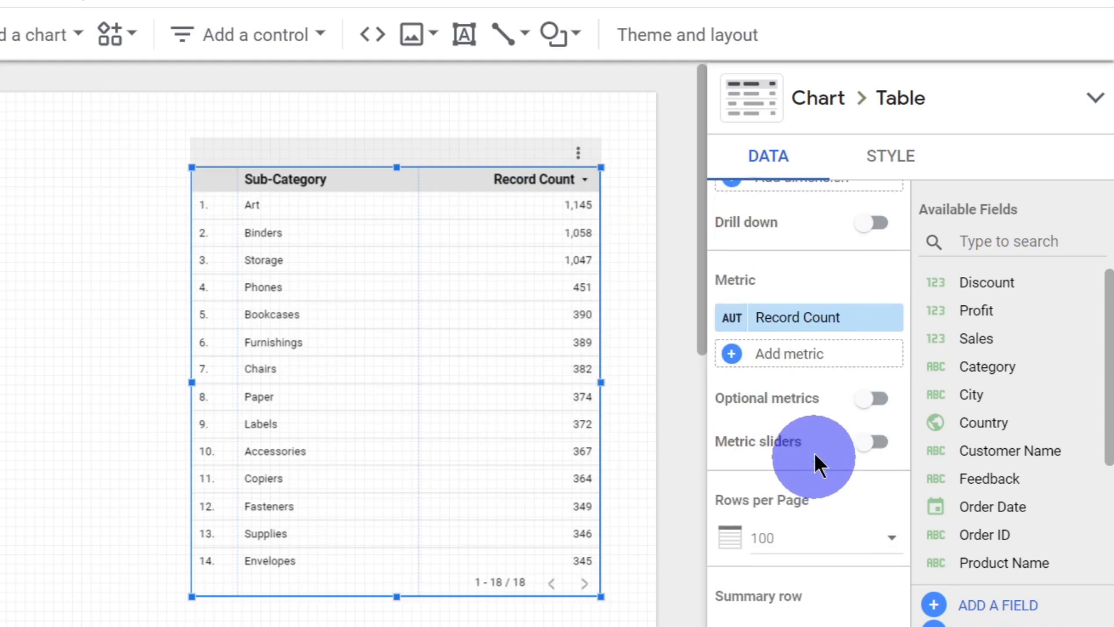
left_click(805, 338)
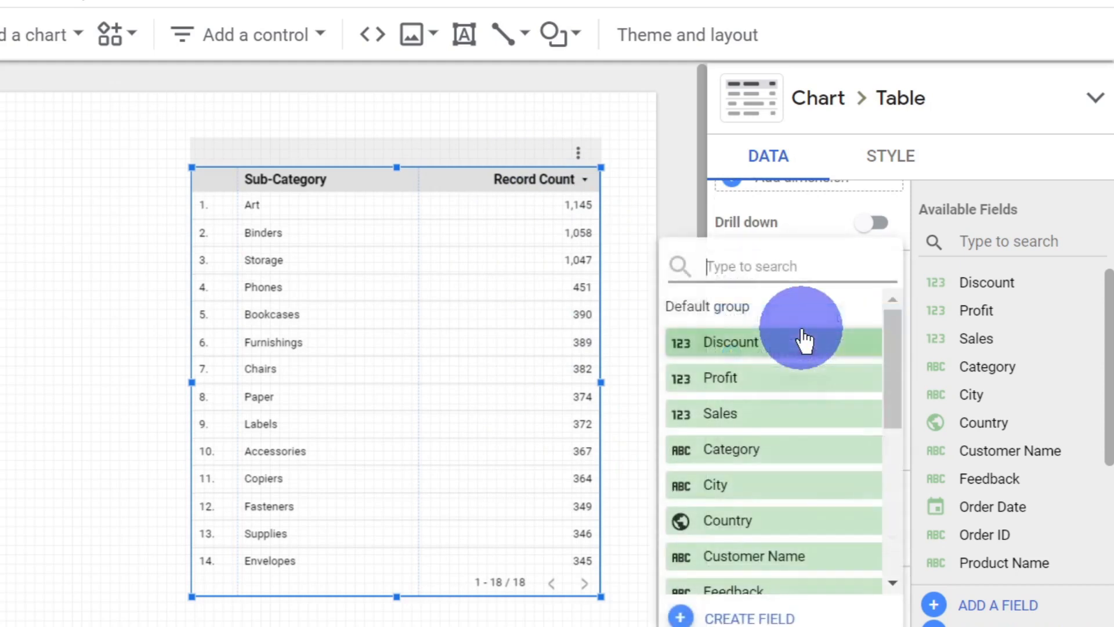
left_click(785, 417)
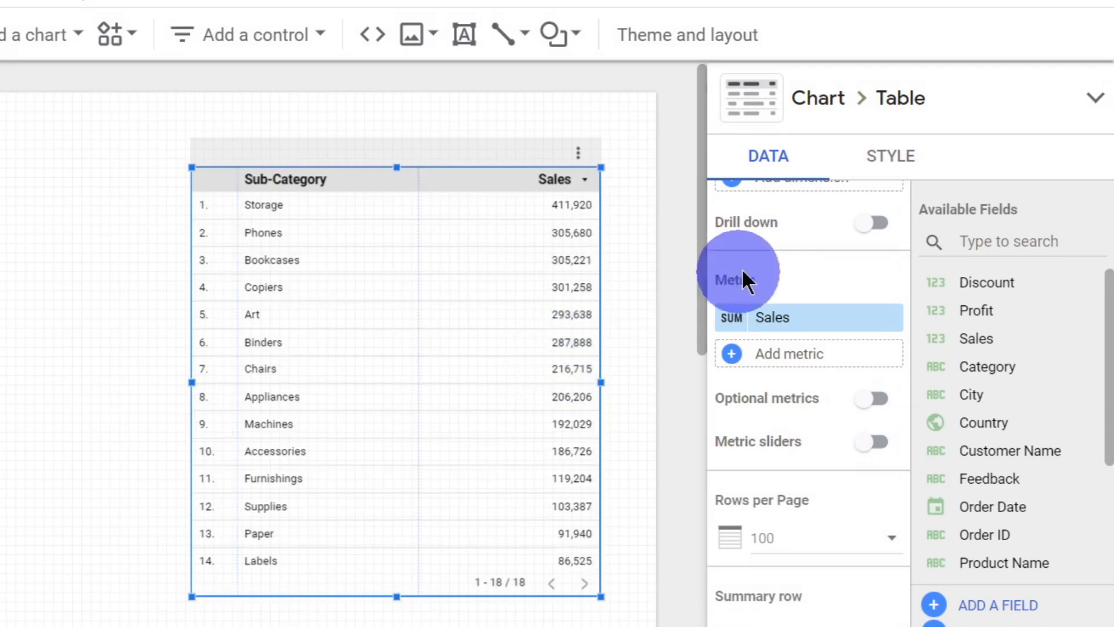
scroll(766, 243, "up", 5)
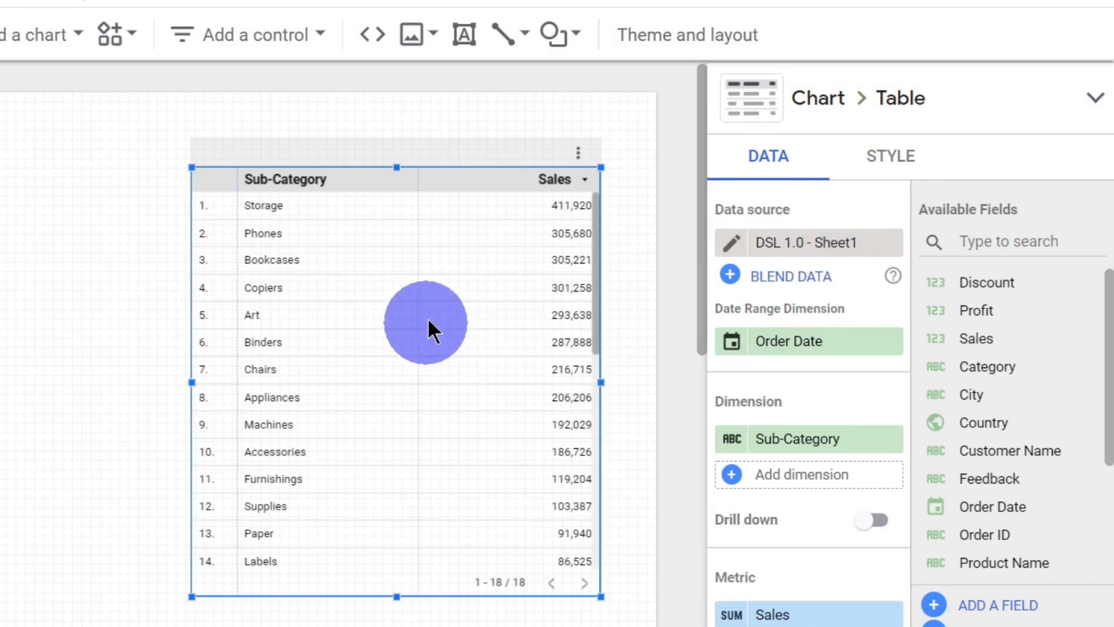
Step: Start a new conditional formatting rule in the style settings of the Sub-Category table
left_click(108, 286)
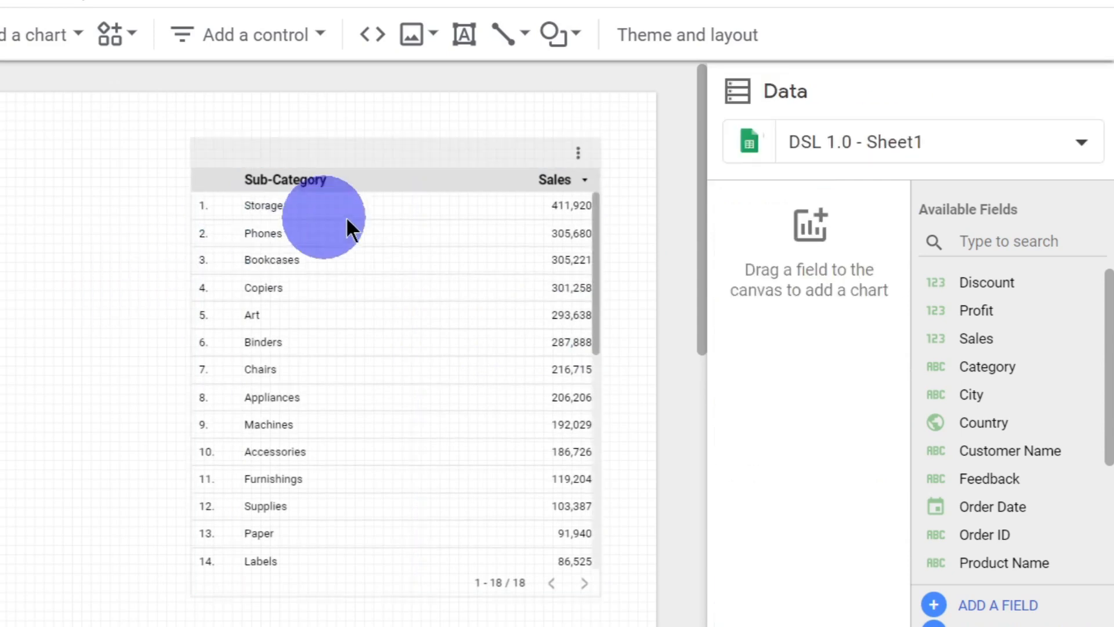
left_click(378, 220)
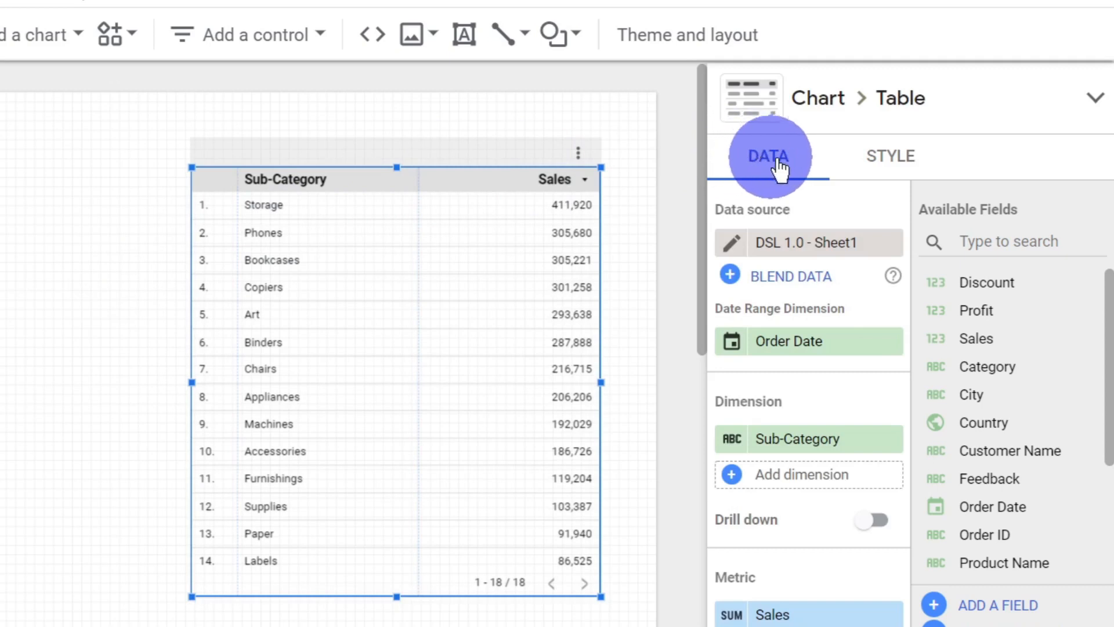
left_click(866, 157)
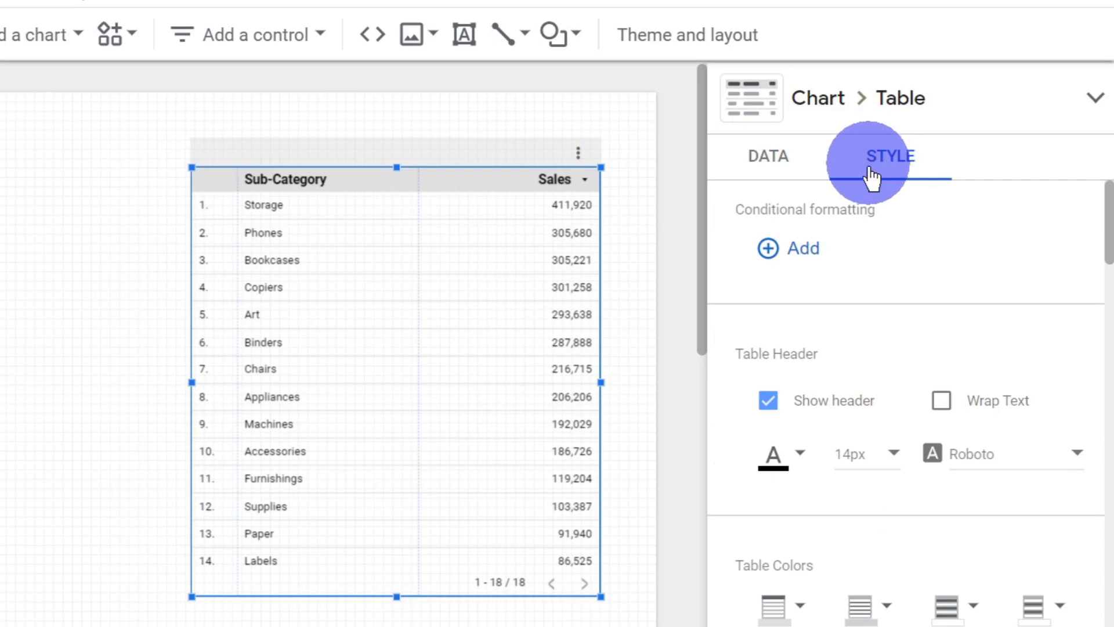
scroll(903, 219, "down", 15)
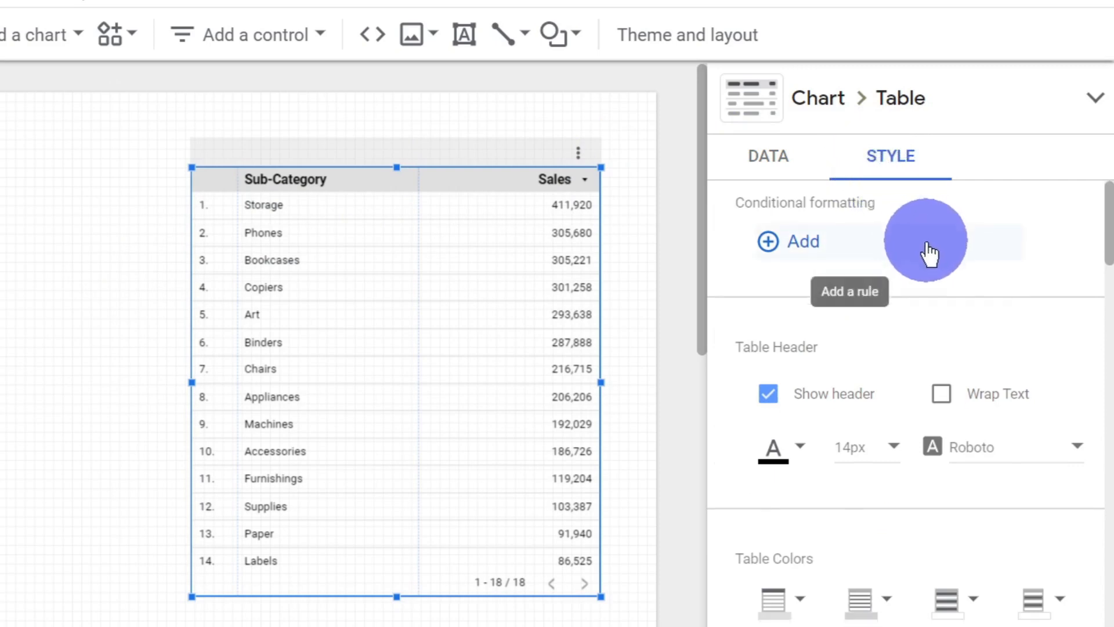
scroll(949, 267, "up", 15)
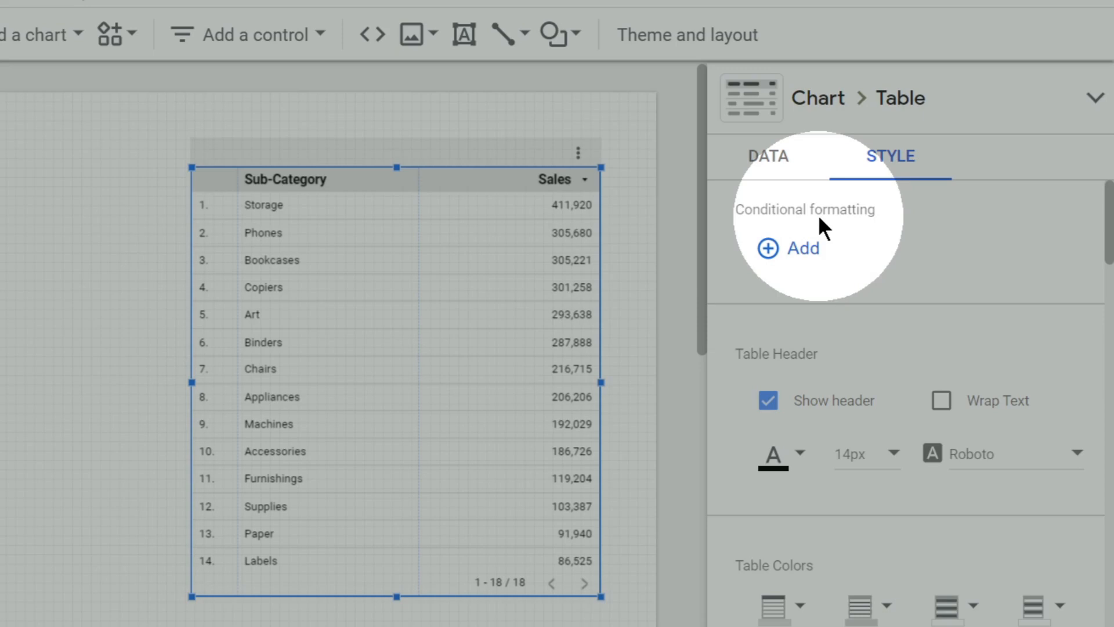
left_click(807, 249)
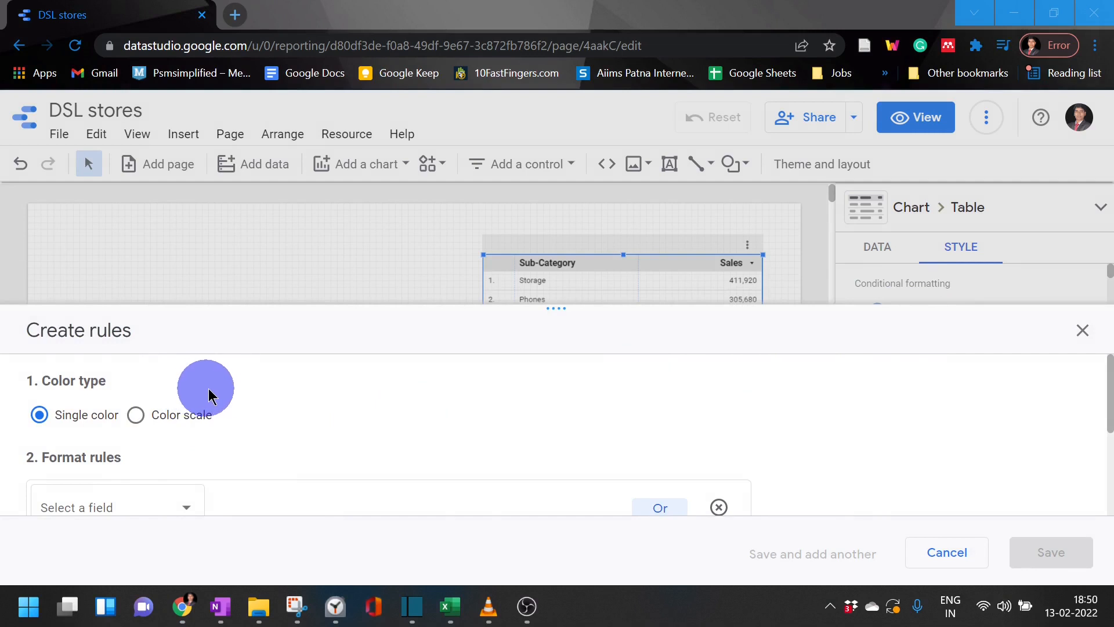
Step: Look over the rule options and enlarge the Create rules pane so format rules and colour settings show together
scroll(228, 390, "down", 3)
scroll(236, 395, "up", 3)
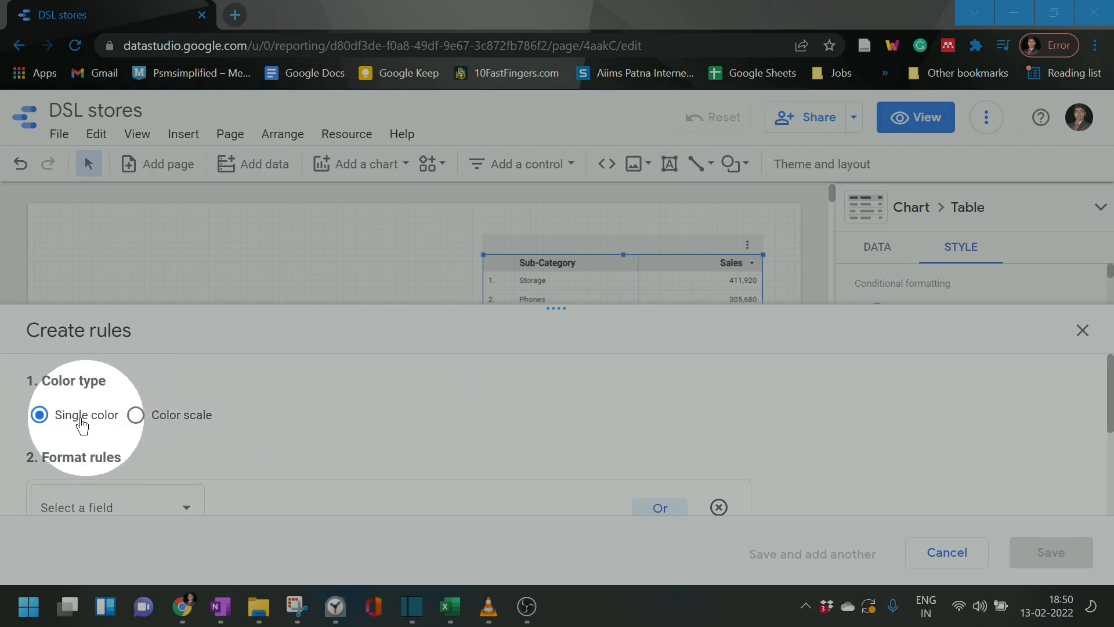
scroll(78, 418, "down", 3)
scroll(87, 406, "up", 3)
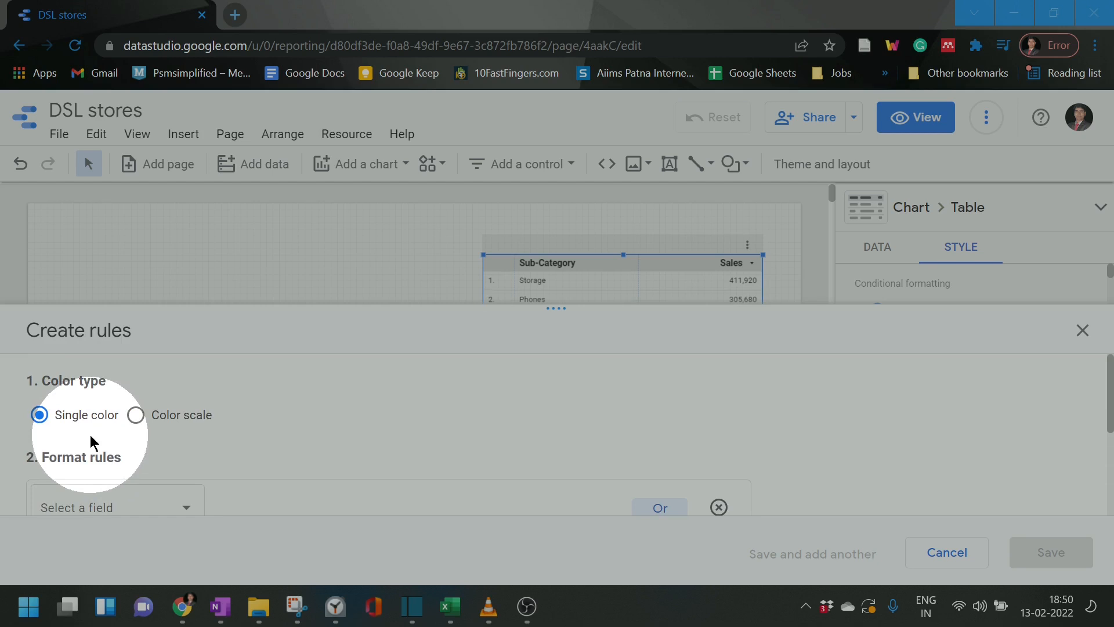
scroll(139, 444, "down", 1)
scroll(165, 445, "down", 3)
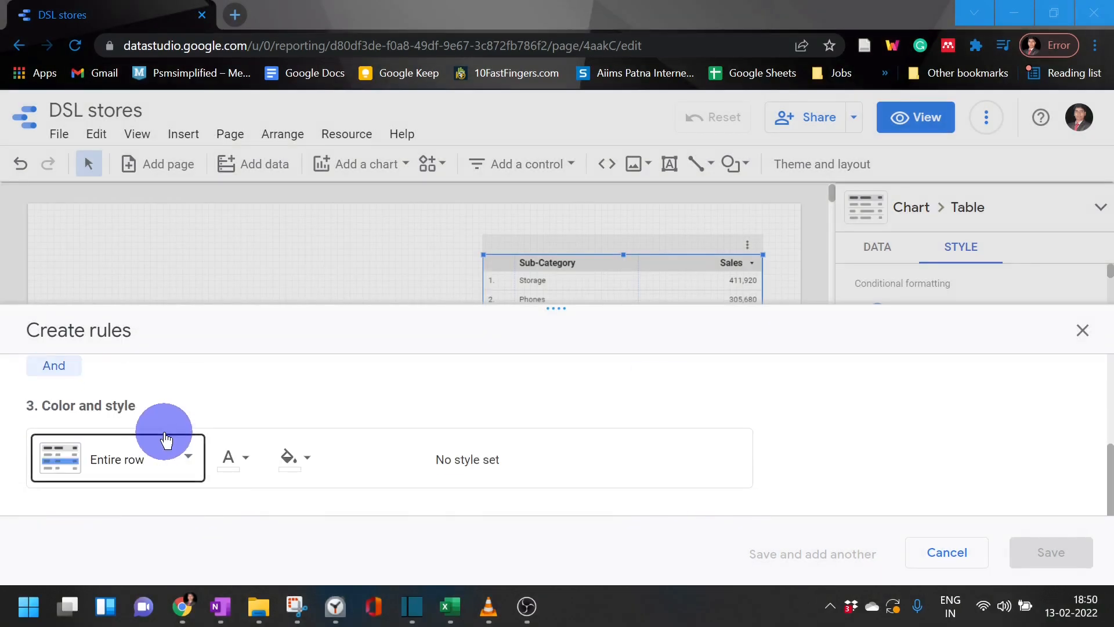
left_click_drag(905, 302, 898, 151)
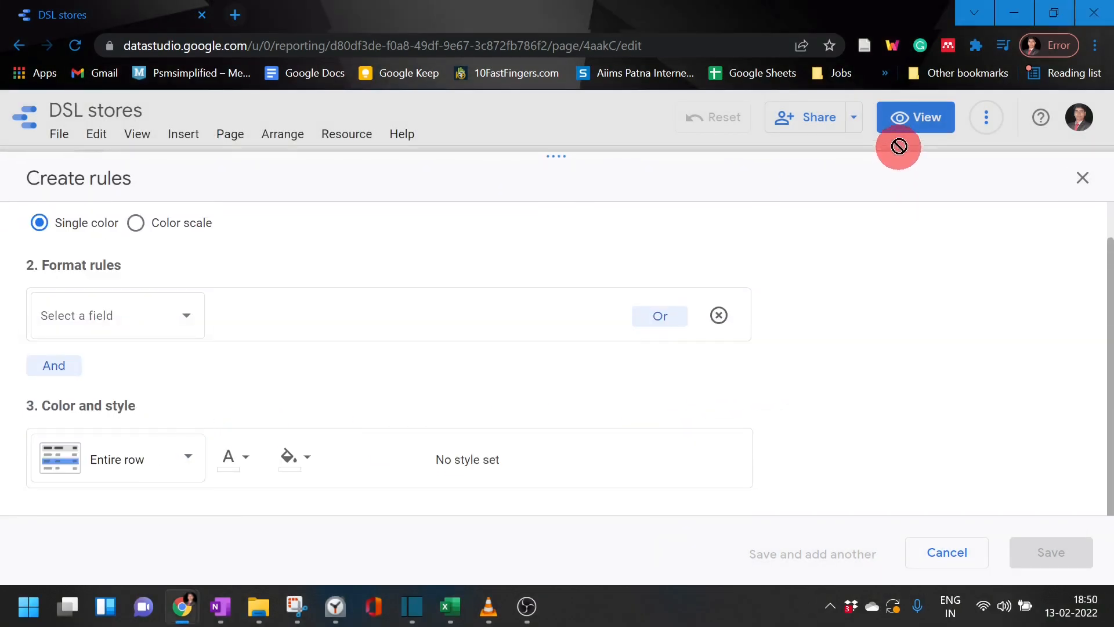
Step: Base the format rule on the Sales field with the GREATER THAN condition
left_click(100, 319)
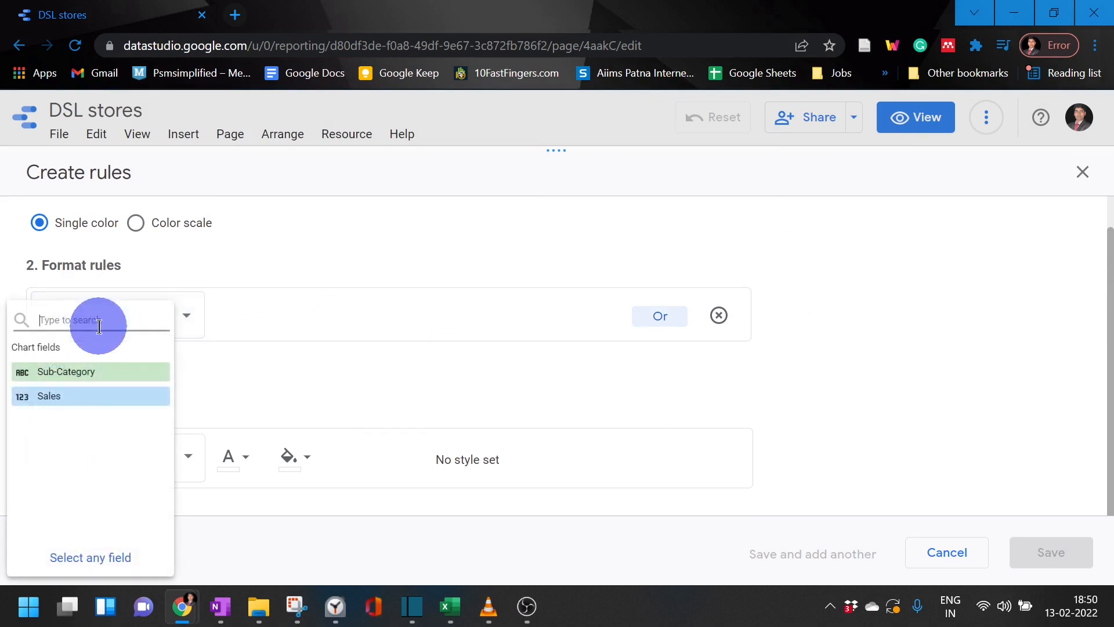
left_click(99, 399)
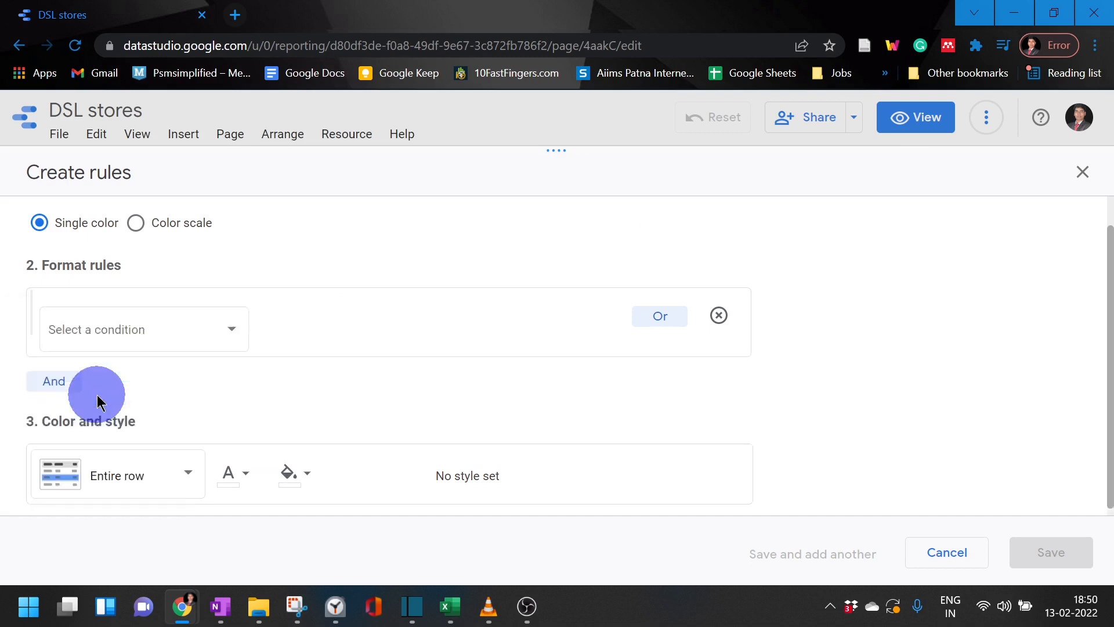
left_click(229, 325)
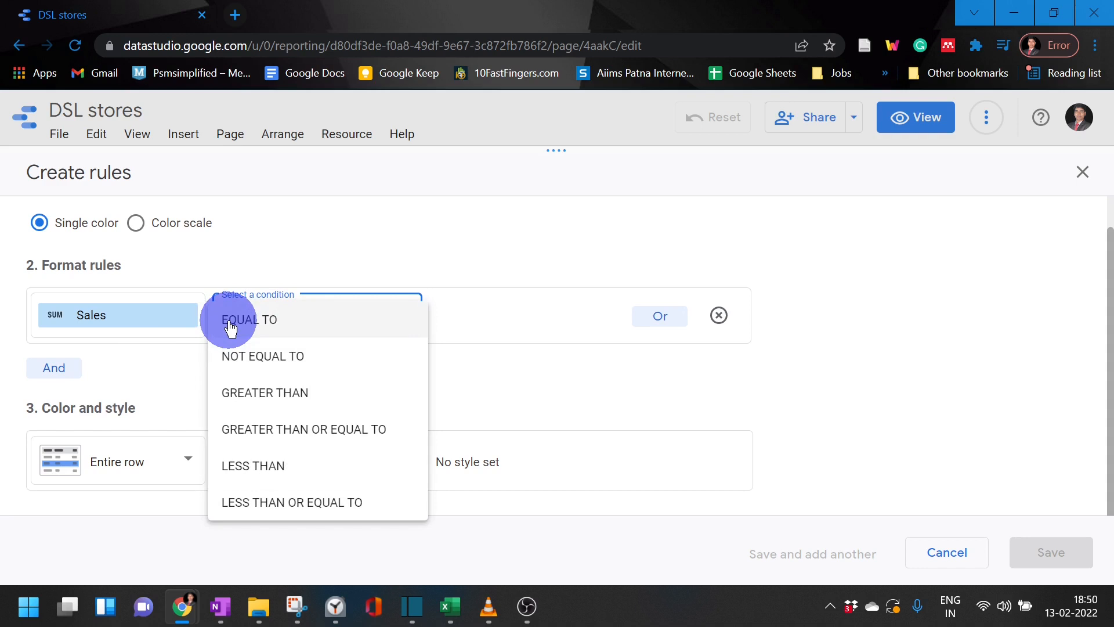
left_click(274, 395)
Step: Set the comparison value of the Sales format rule to 200000
left_click(500, 332)
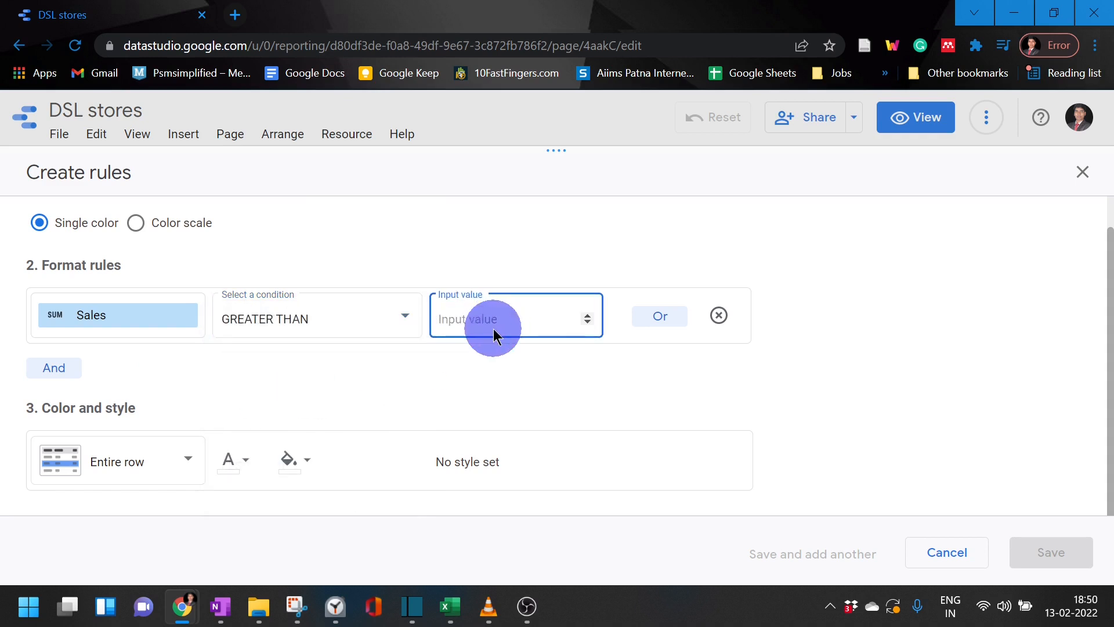
type("200000")
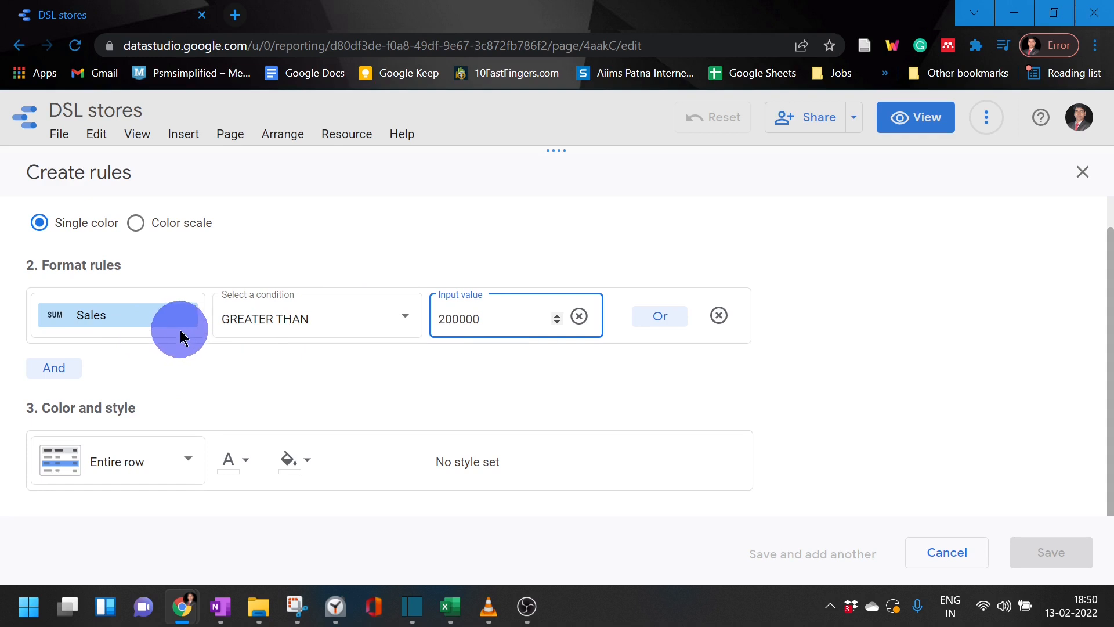
left_click(650, 318)
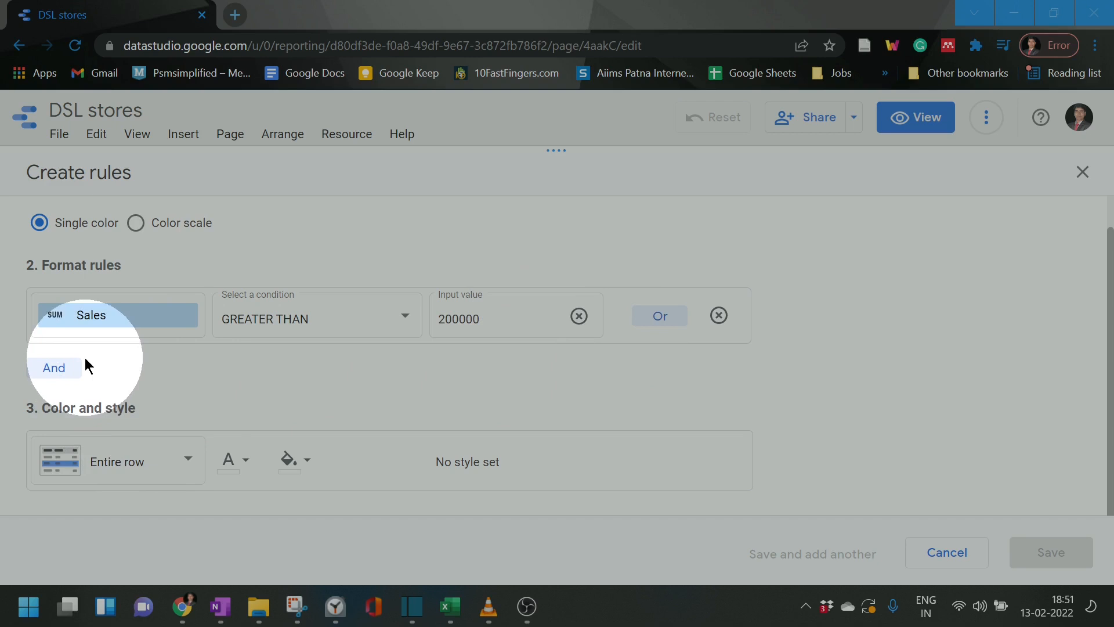
left_click_drag(81, 325, 255, 348)
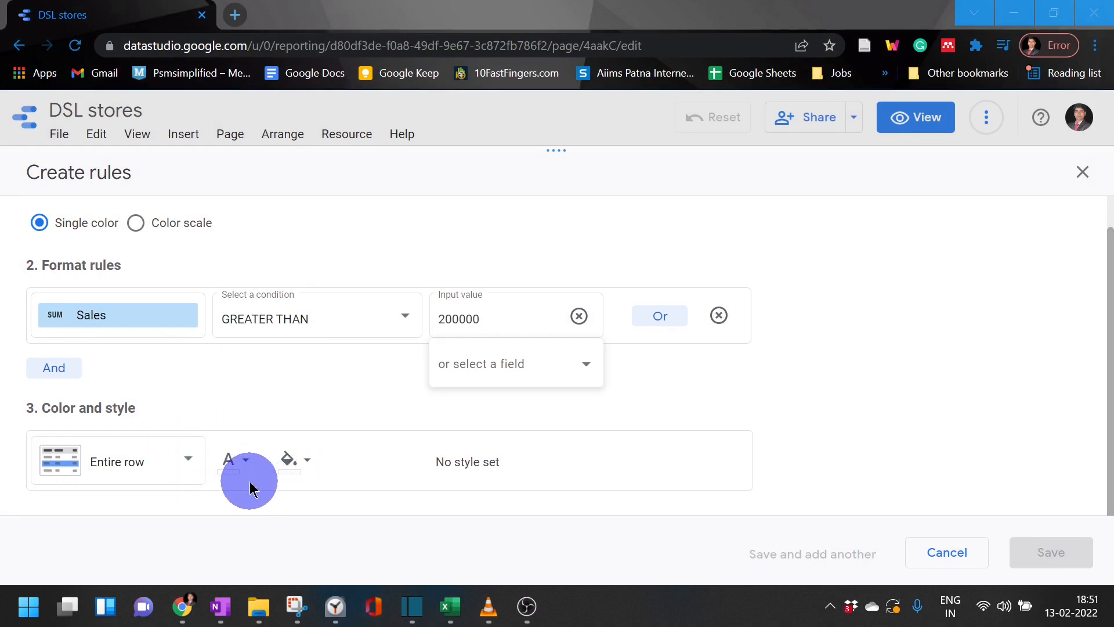
Step: Keep the rule's formatting on the entire row and set its font color to white
left_click(148, 475)
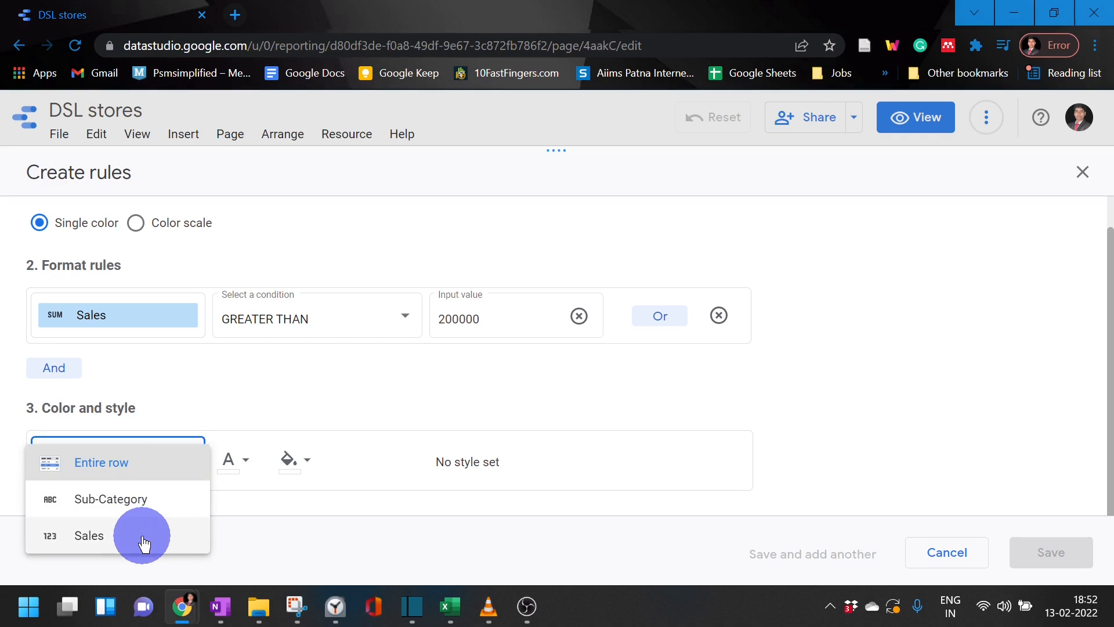
left_click(162, 473)
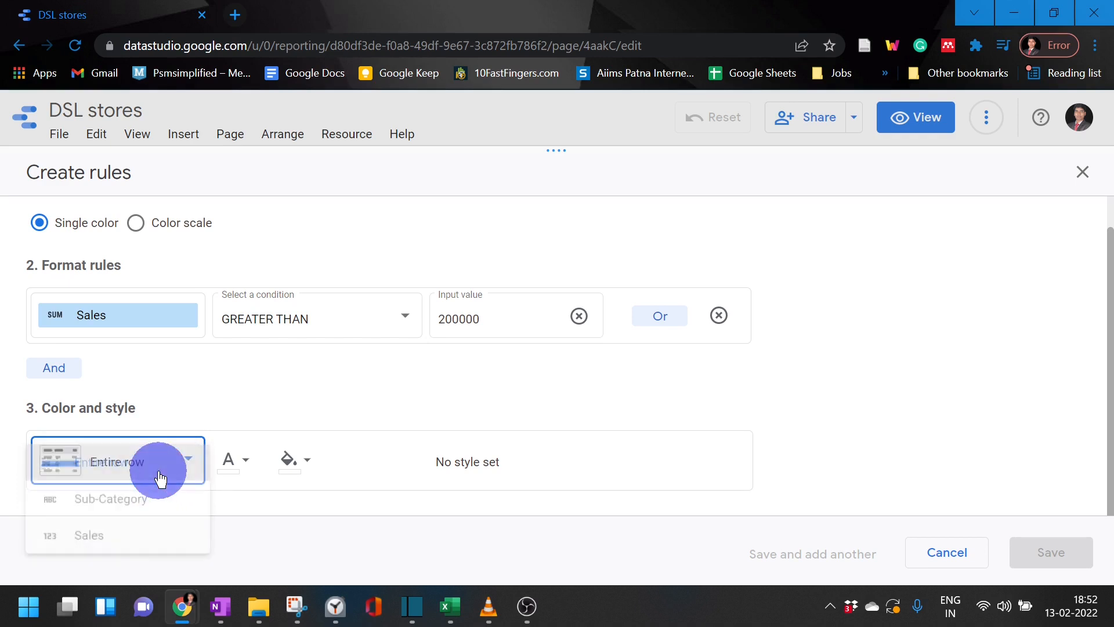
left_click(229, 463)
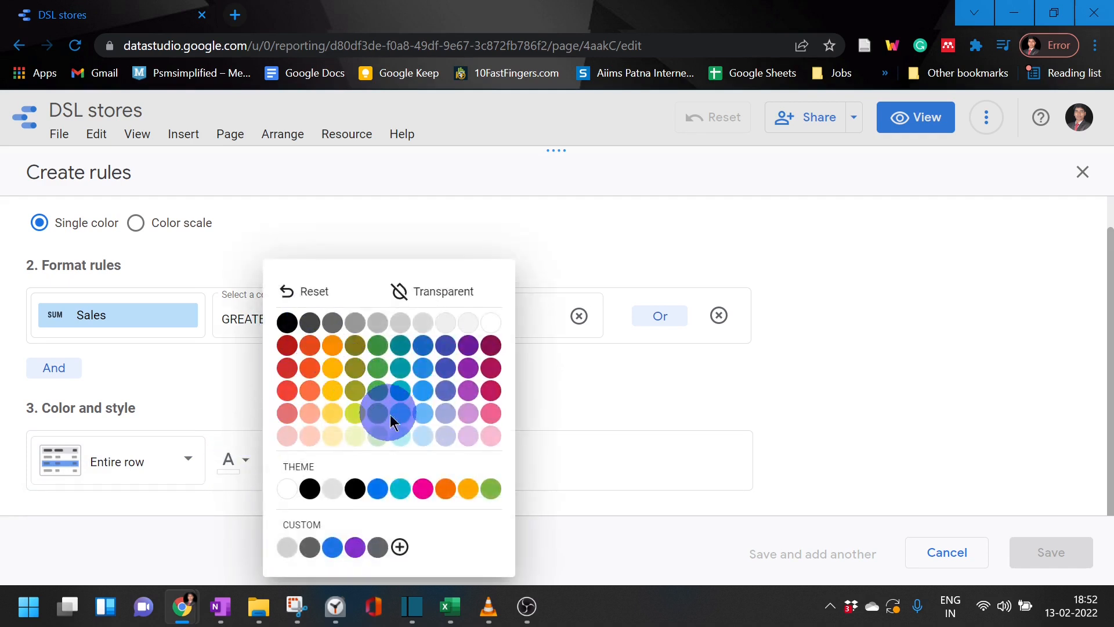
left_click(498, 334)
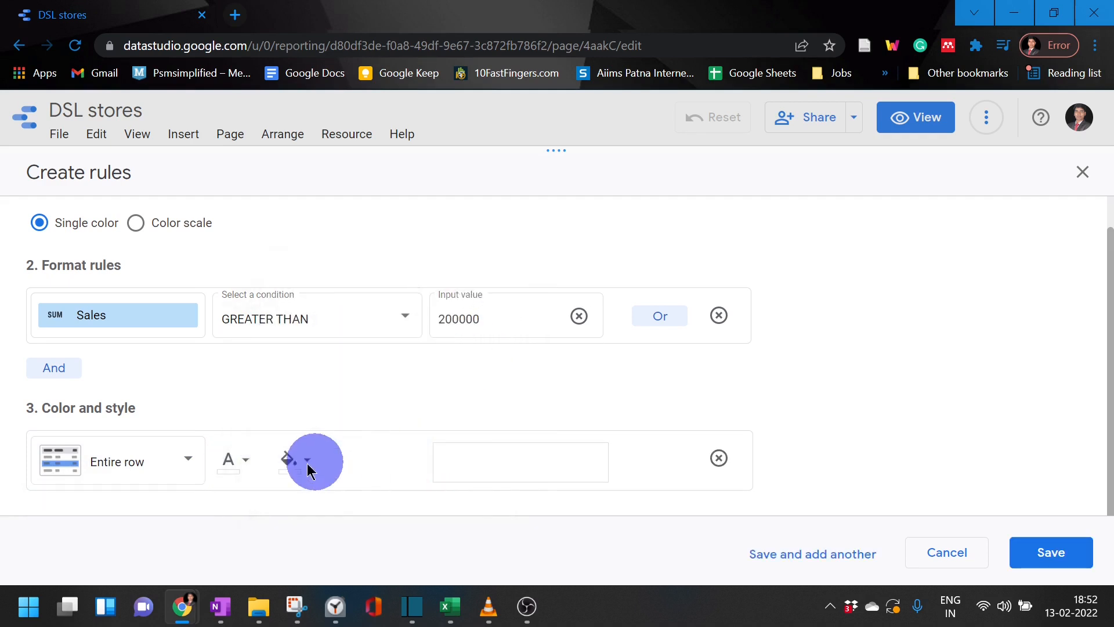
Step: Set the Sales rule's background color to light cyan and save the rule
left_click(286, 462)
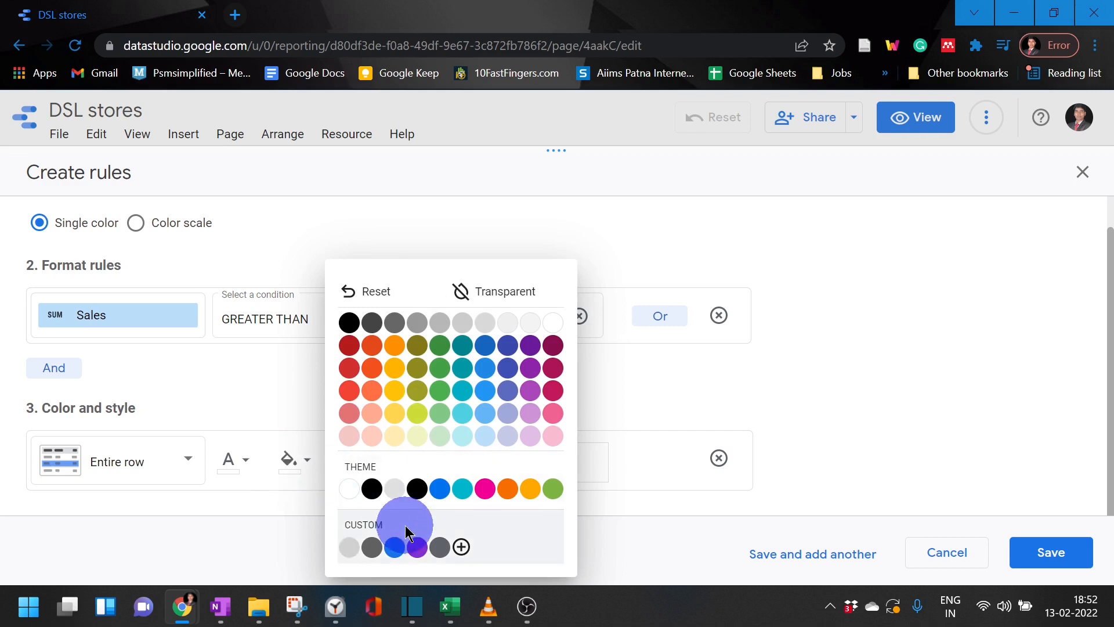
left_click(462, 413)
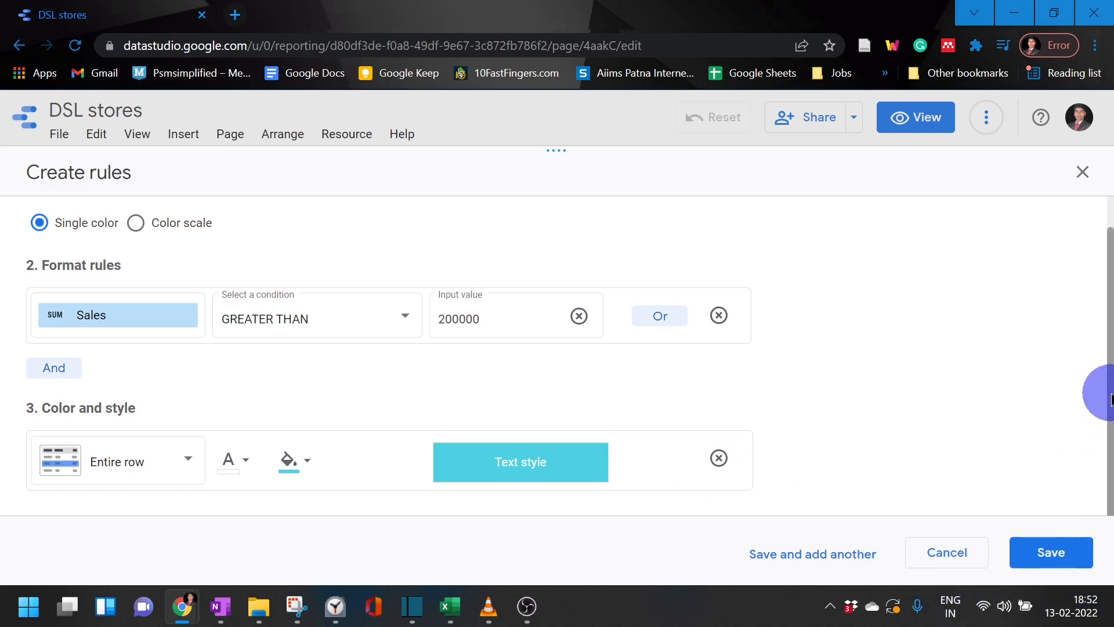
left_click(1054, 551)
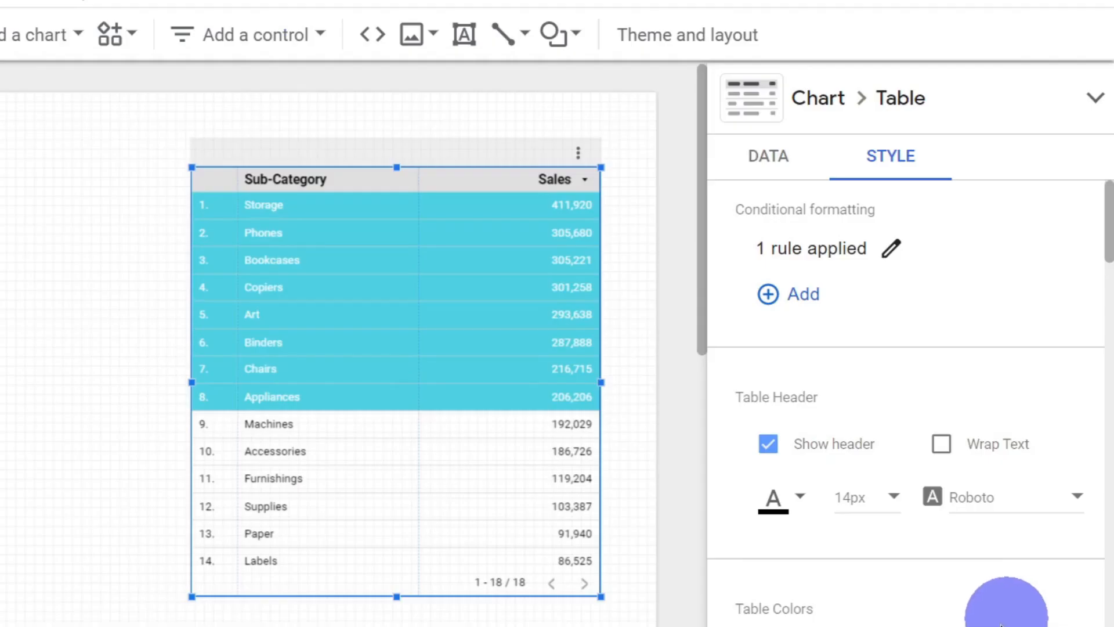
left_click_drag(483, 257, 484, 257)
left_click_drag(191, 170, 170, 155)
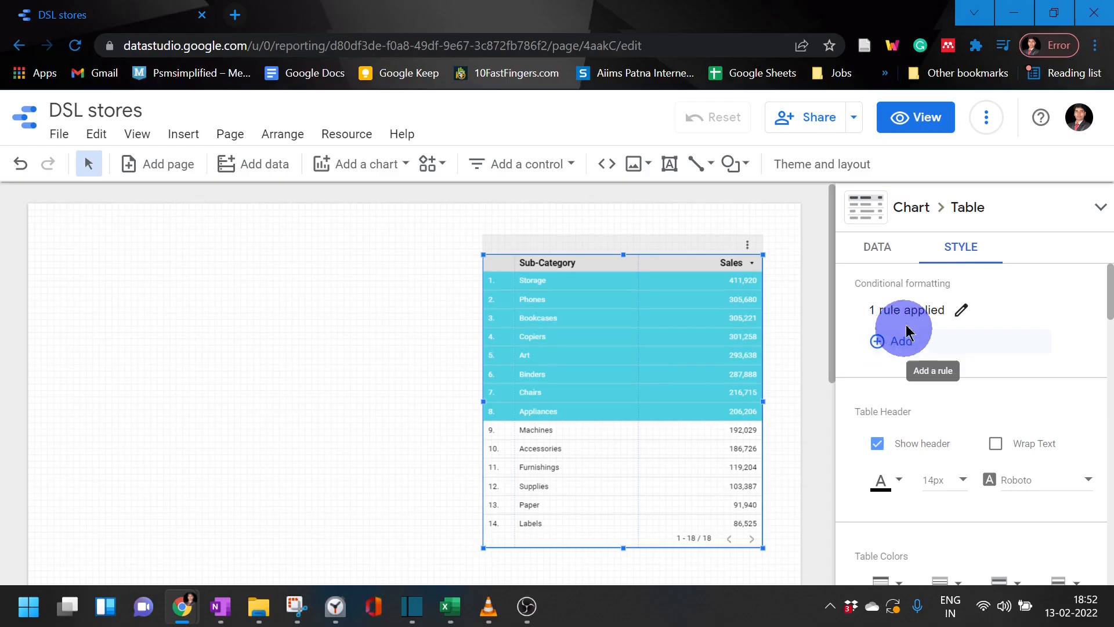
Step: Delete the table's existing single-color rule and start another rule in an enlarged Create rules pane
left_click(957, 309)
left_click(780, 407)
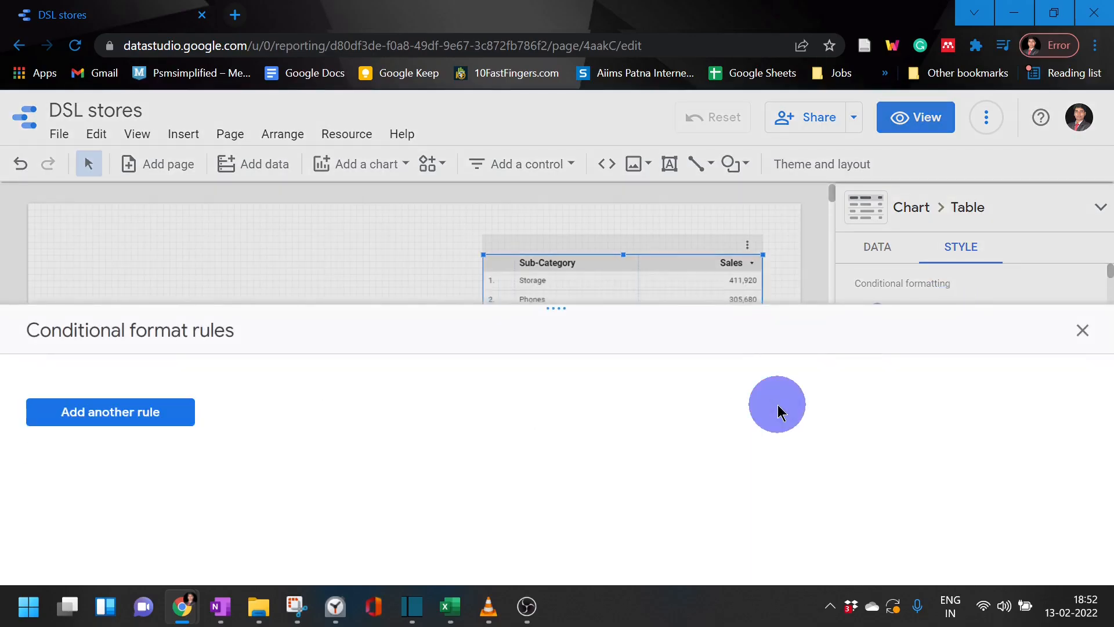
left_click(172, 417)
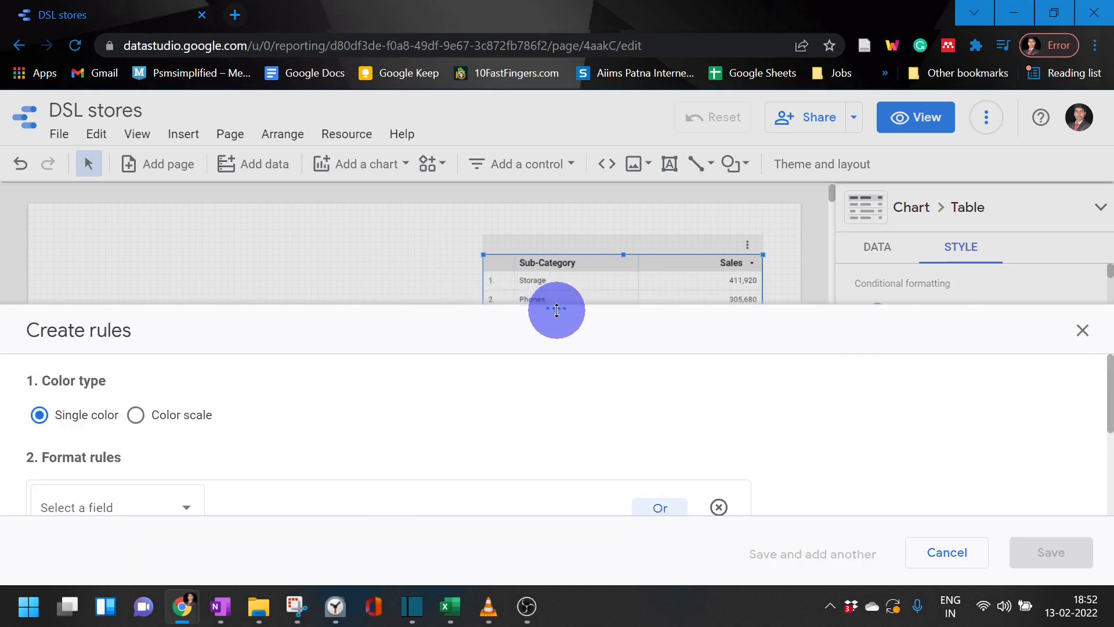
left_click_drag(557, 310, 602, 184)
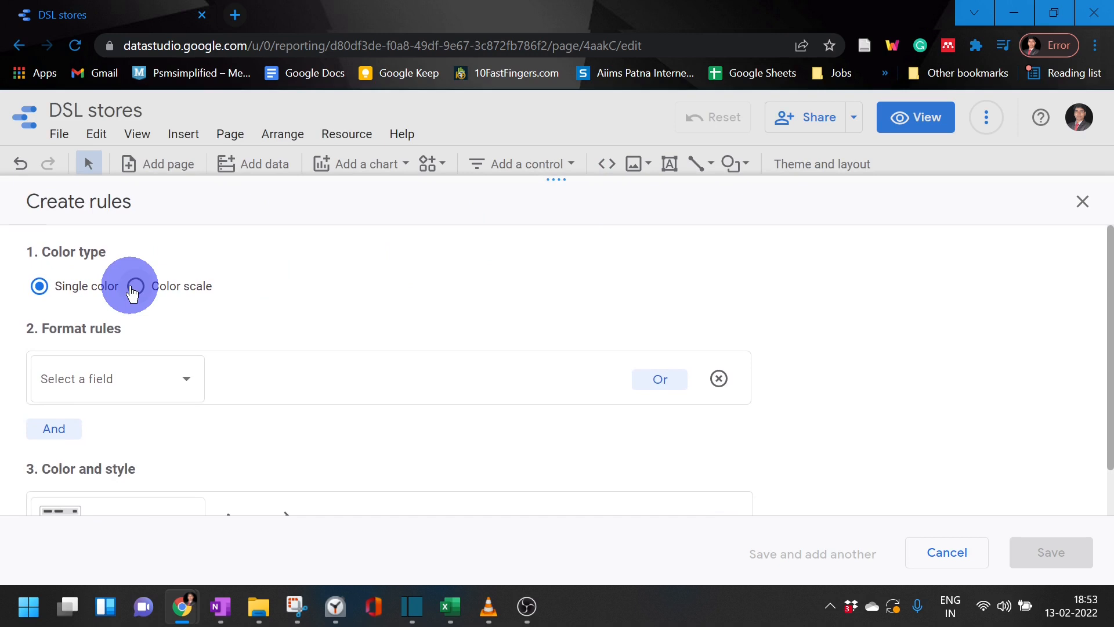
Step: Switch the new rule to Color scale and base its formatting on the Sales field
left_click(135, 289)
left_click(166, 372)
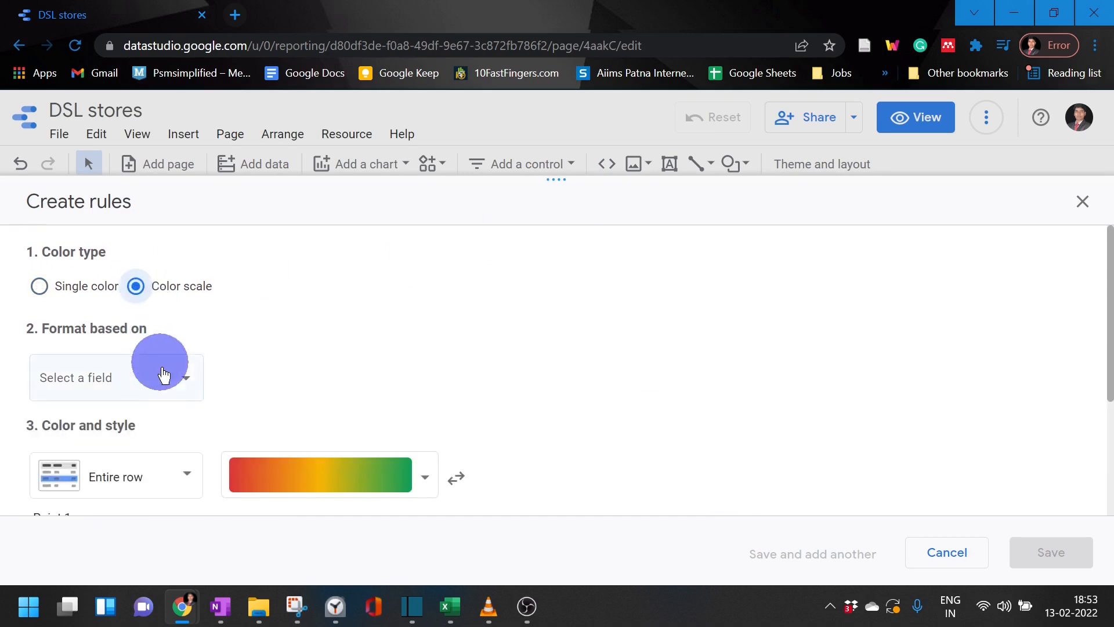
left_click(163, 374)
scroll(197, 394, "down", 4)
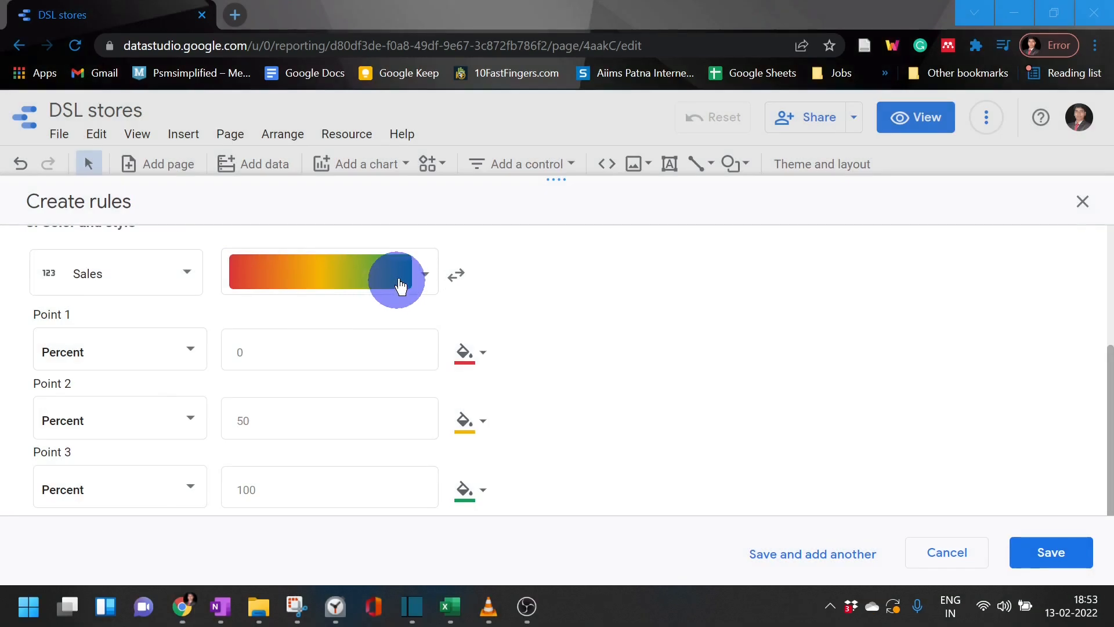
Step: Try other color scales, including white-to-red and a reversed green-to-red order, and return to the red-yellow-green scale
left_click(423, 273)
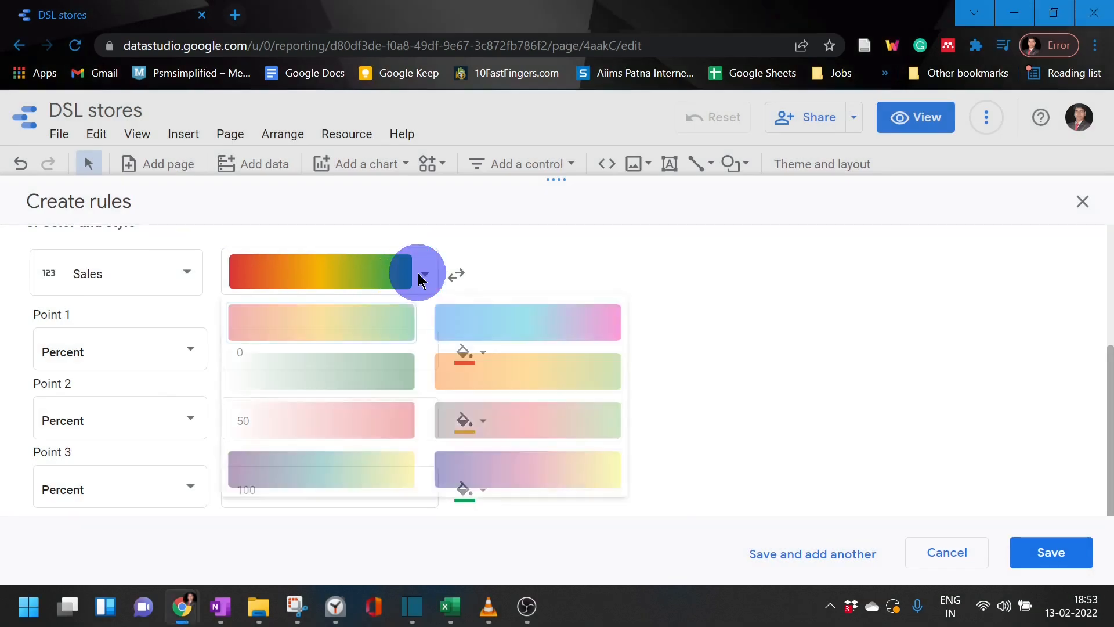
left_click(501, 328)
left_click(419, 277)
scroll(388, 435, "up", 1)
left_click(388, 436)
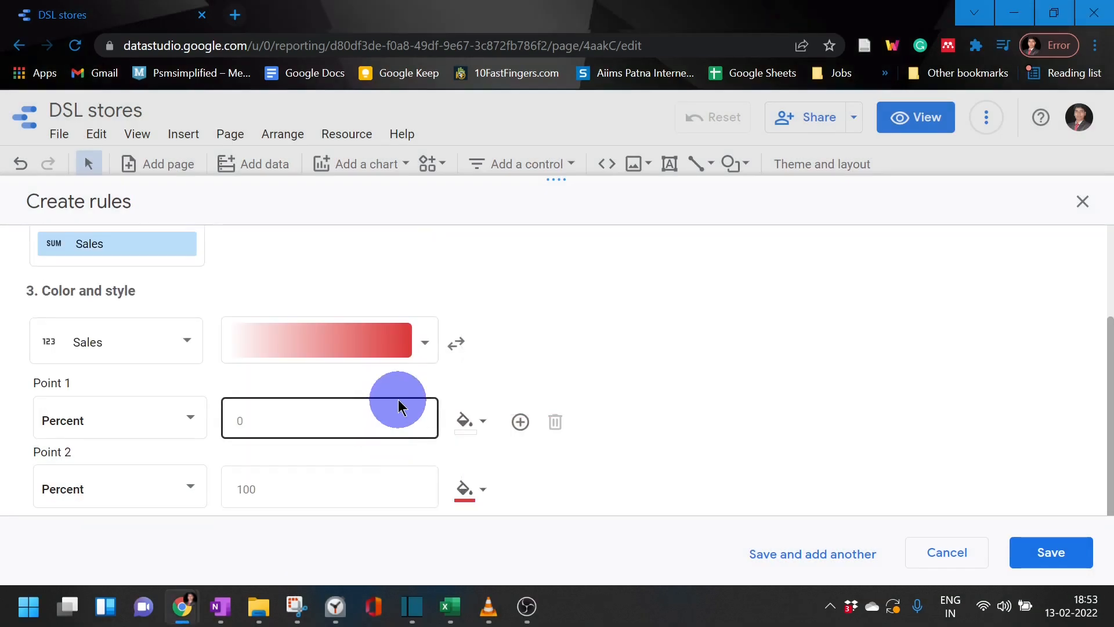
left_click(422, 345)
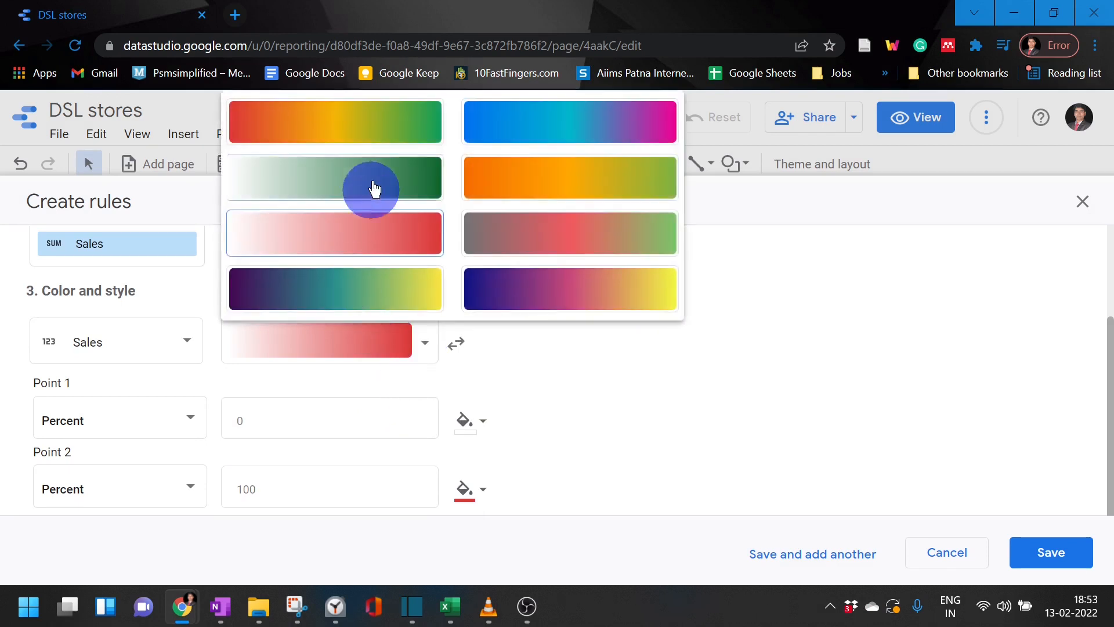
left_click(380, 121)
left_click(457, 347)
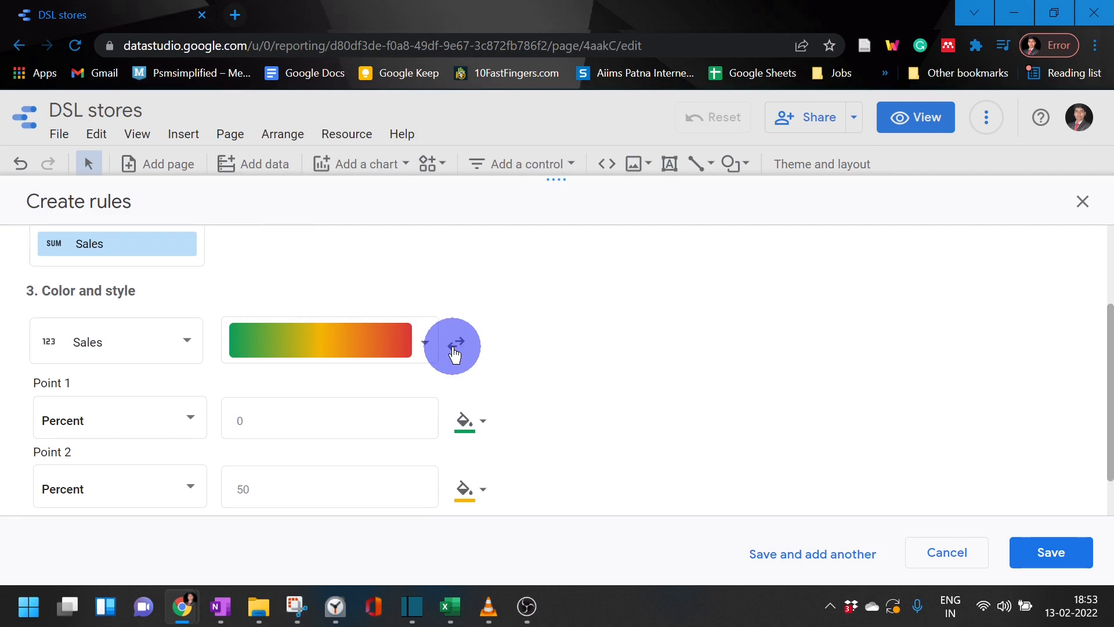
left_click(455, 349)
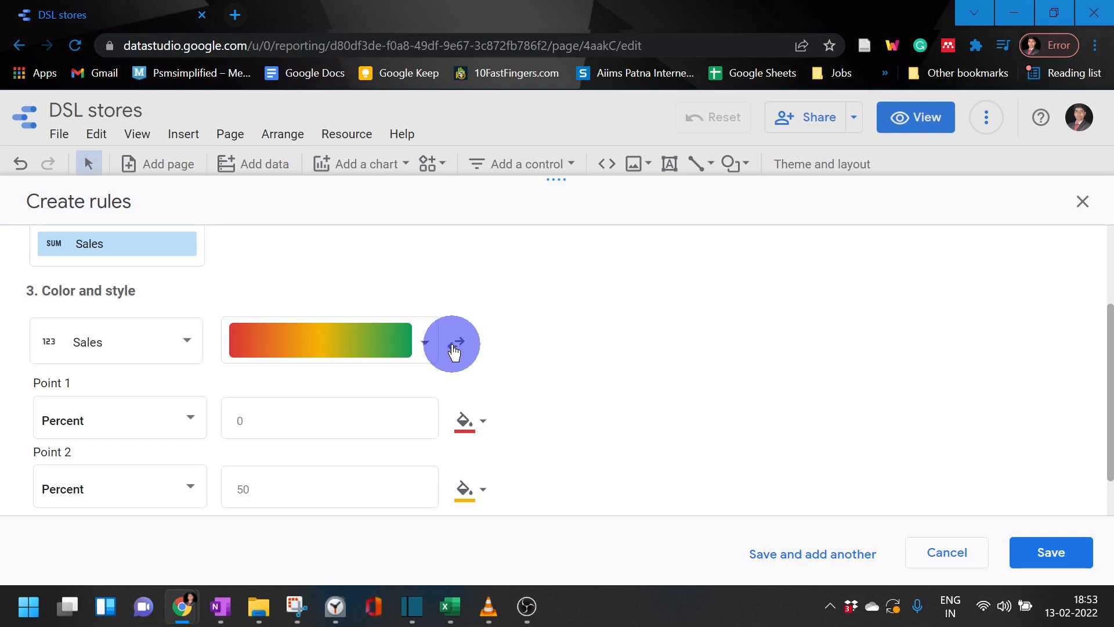
scroll(459, 354, "down", 1)
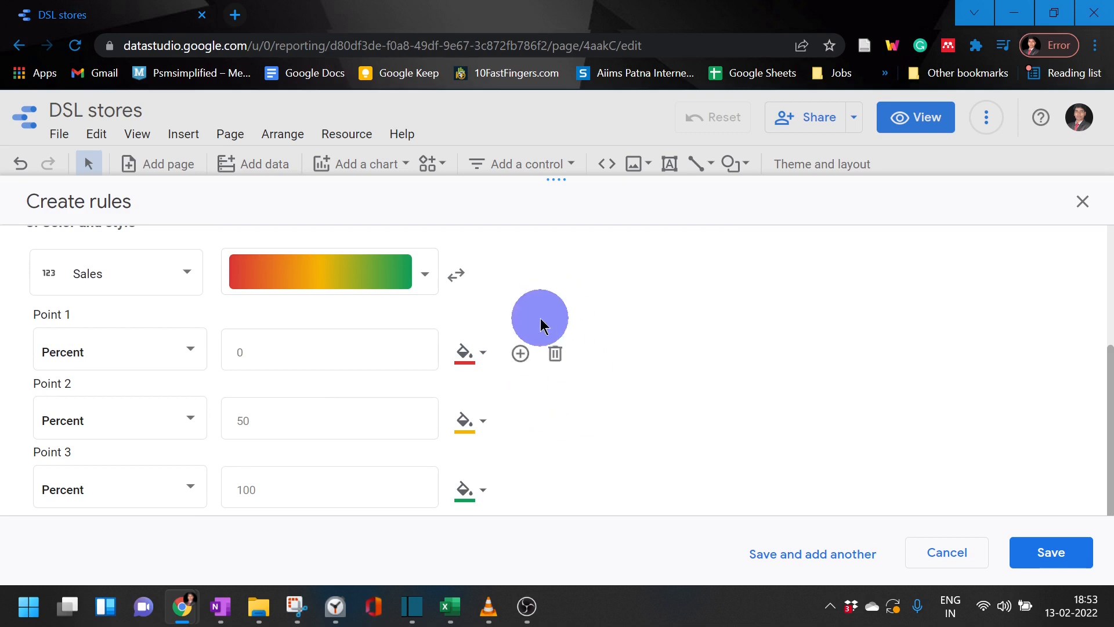
left_click(252, 351)
left_click(297, 418)
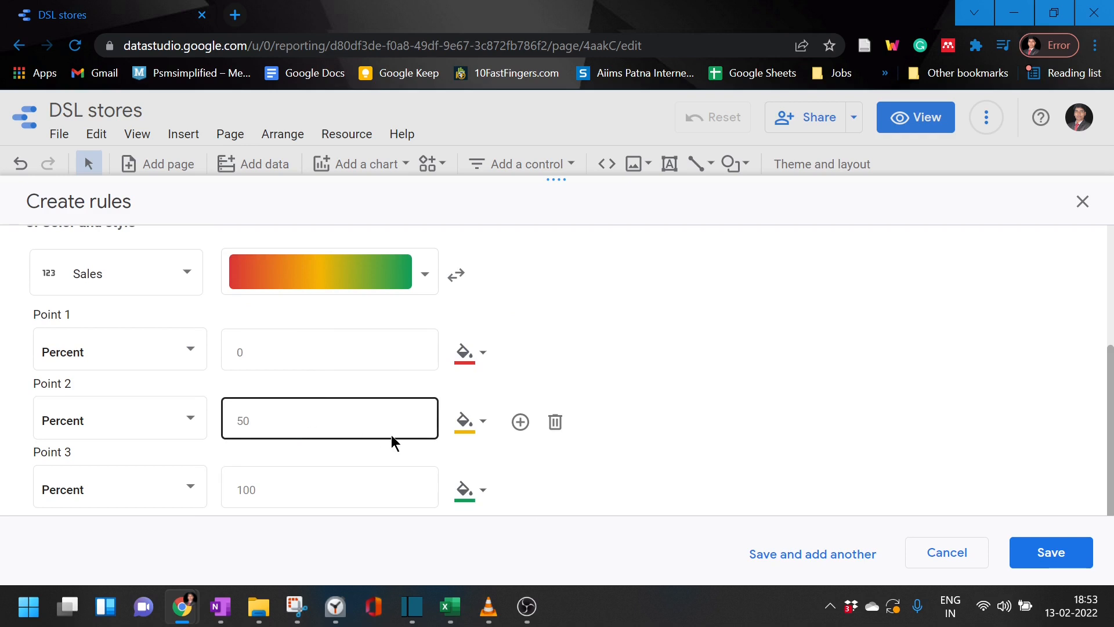
left_click(436, 440)
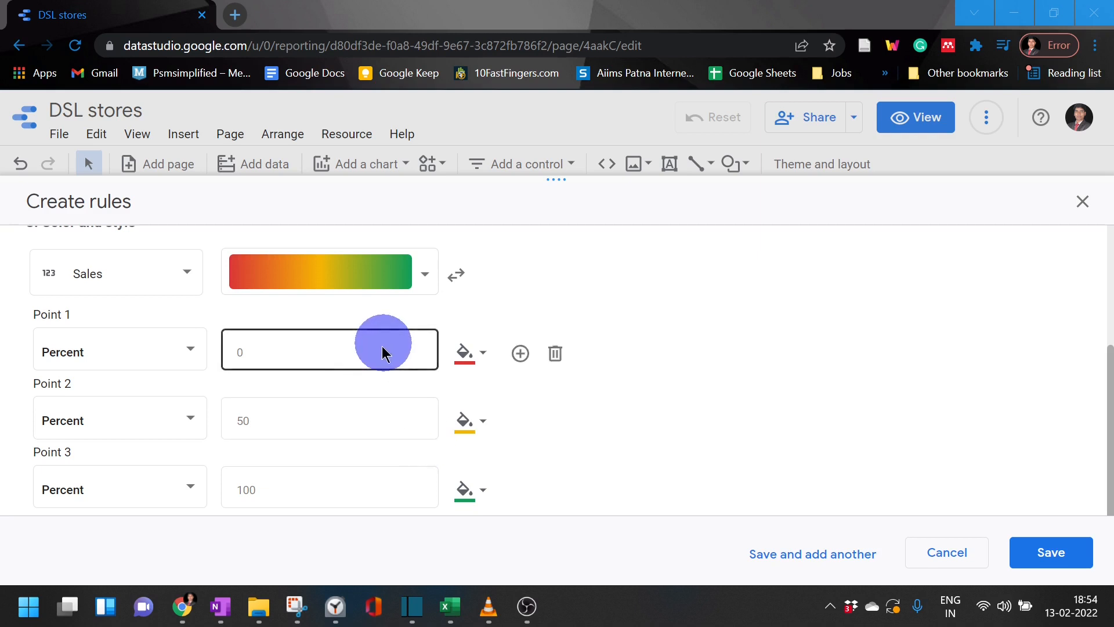
Step: Set color scale Point 1 to Number 50000 and Point 2 to Number 100000
left_click(169, 350)
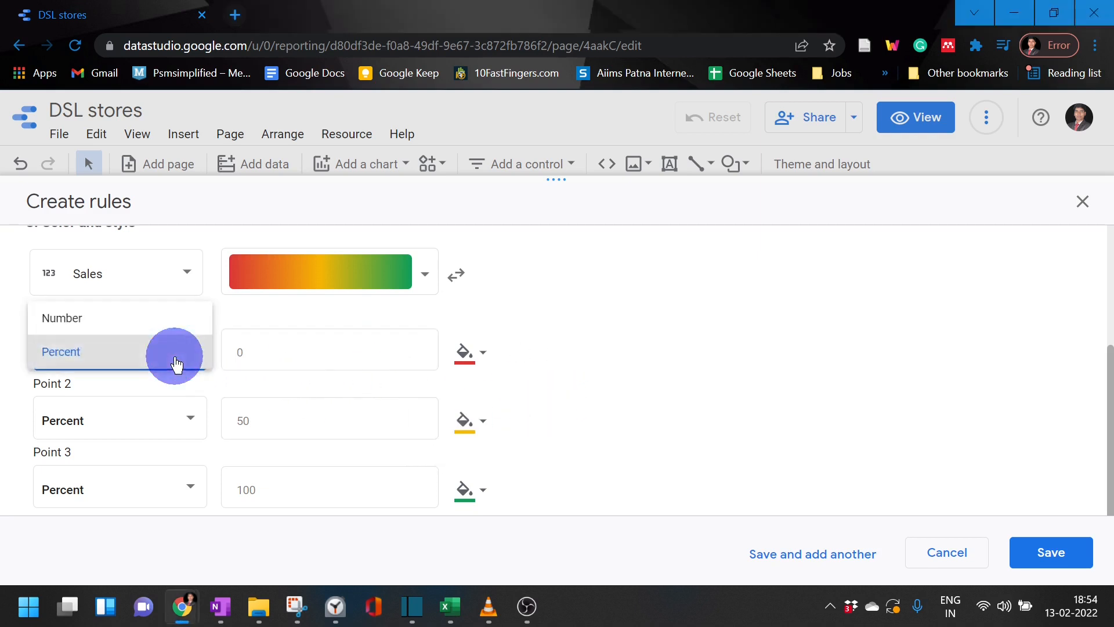
left_click(181, 334)
left_click(278, 351)
double_click(282, 353)
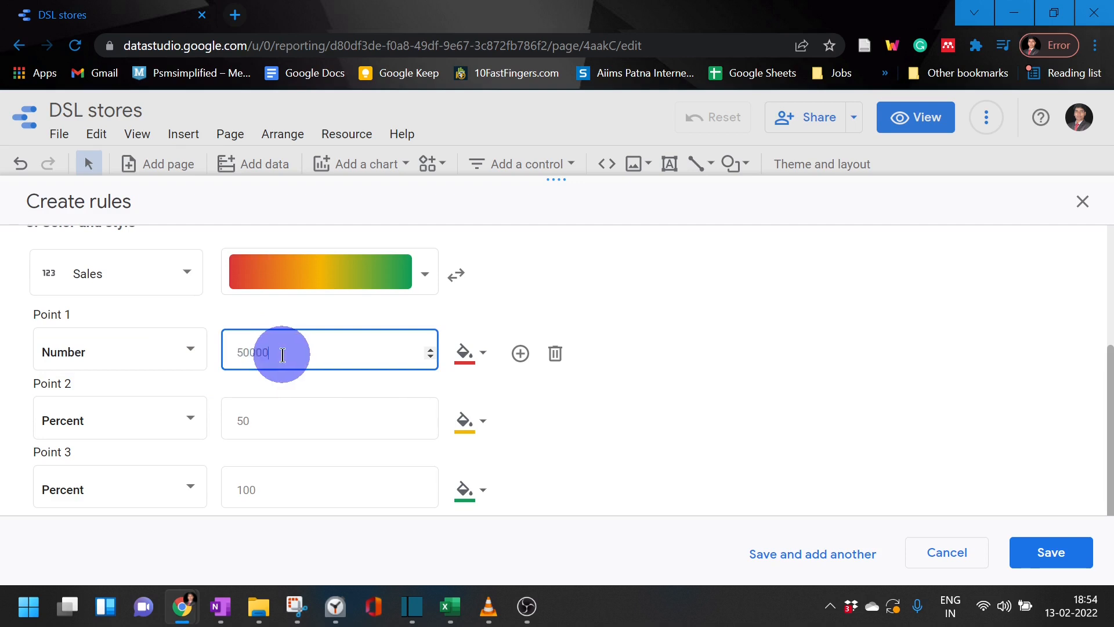
left_click(261, 418)
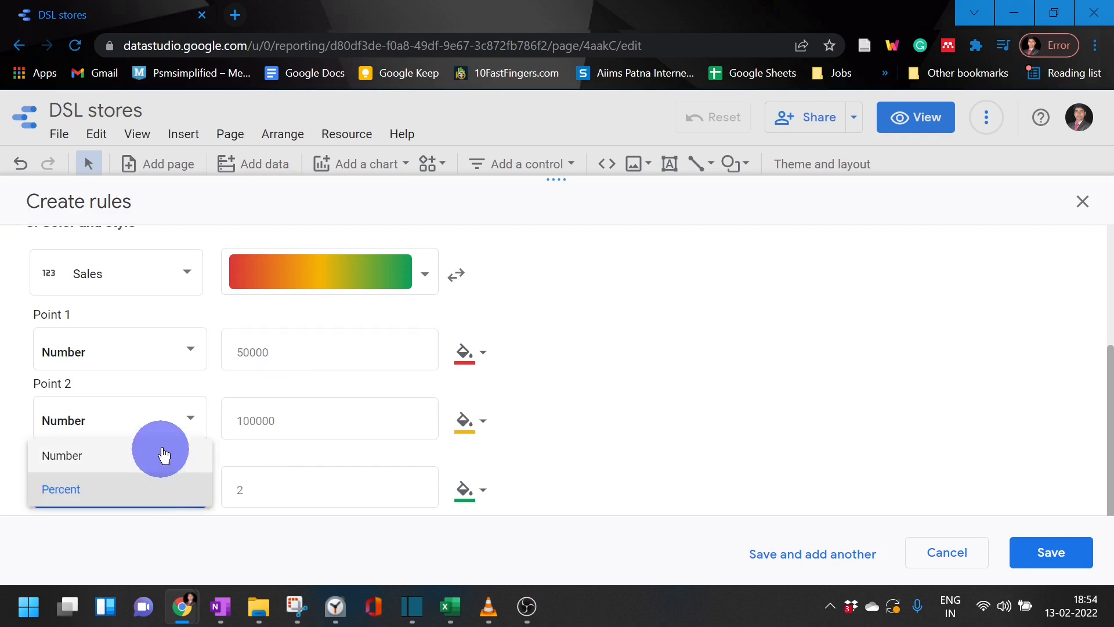
Step: Set color scale Point 3 to Number 200000 and save the rule
left_click(160, 458)
left_click(253, 488)
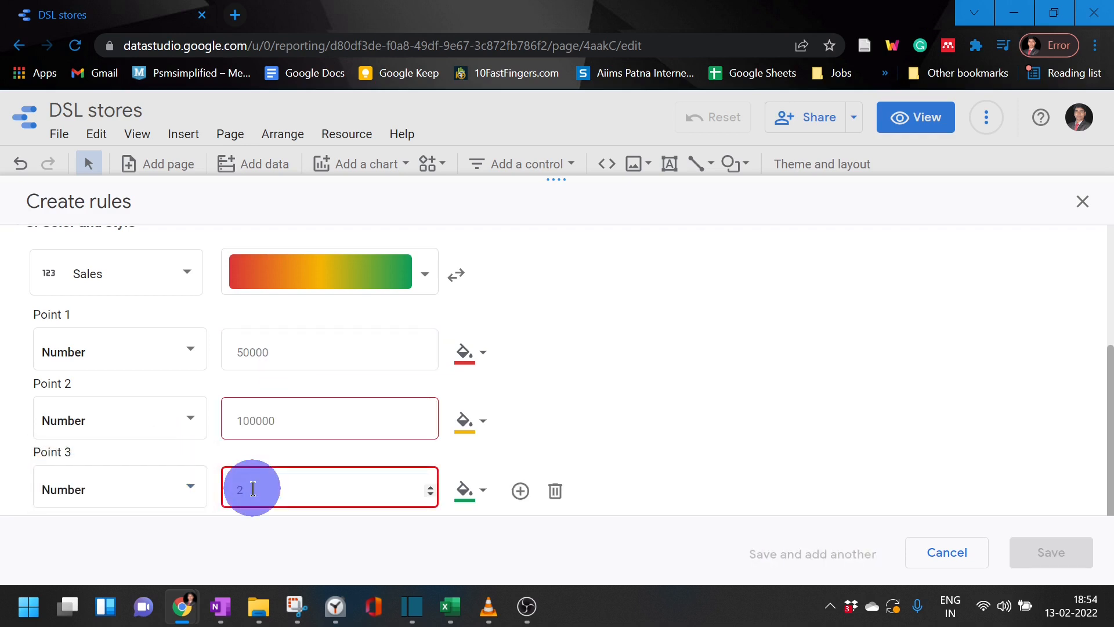
type("00000")
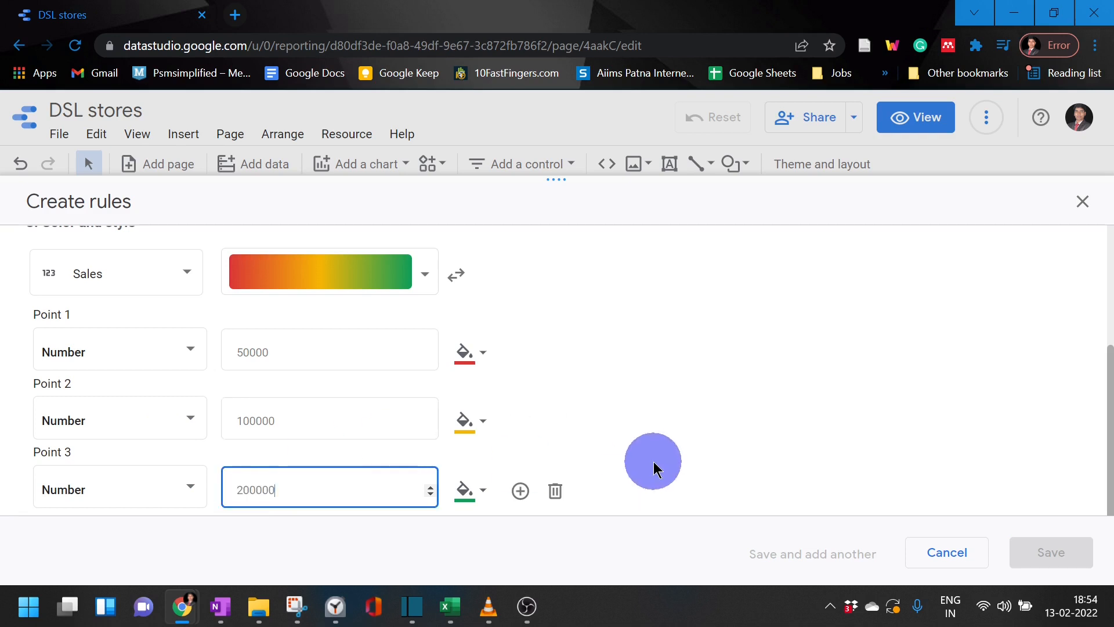
left_click(651, 463)
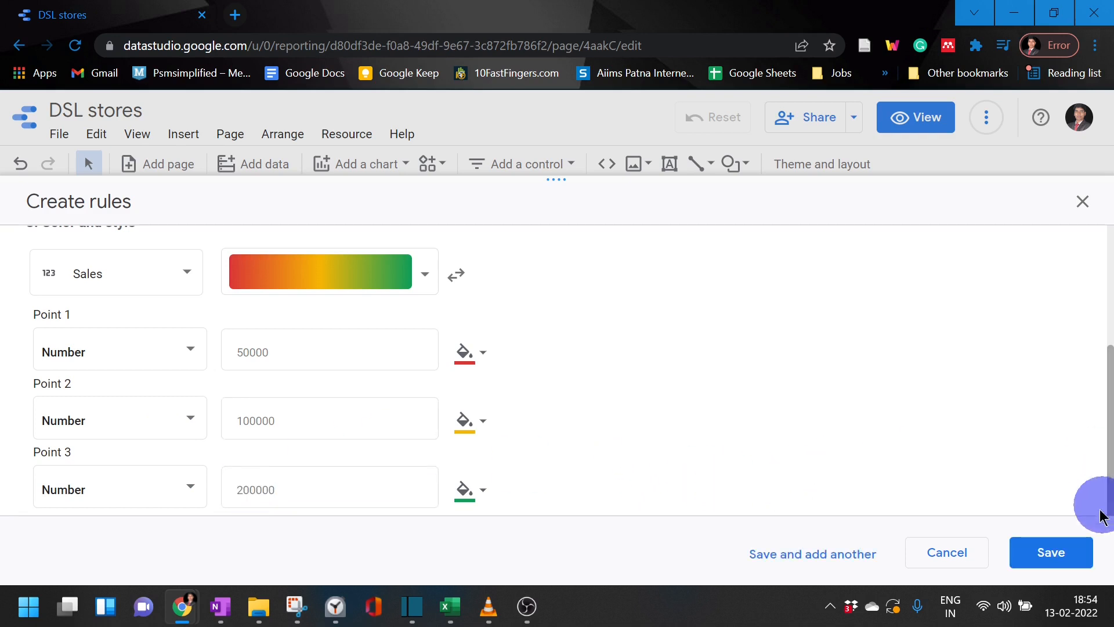
left_click(1075, 551)
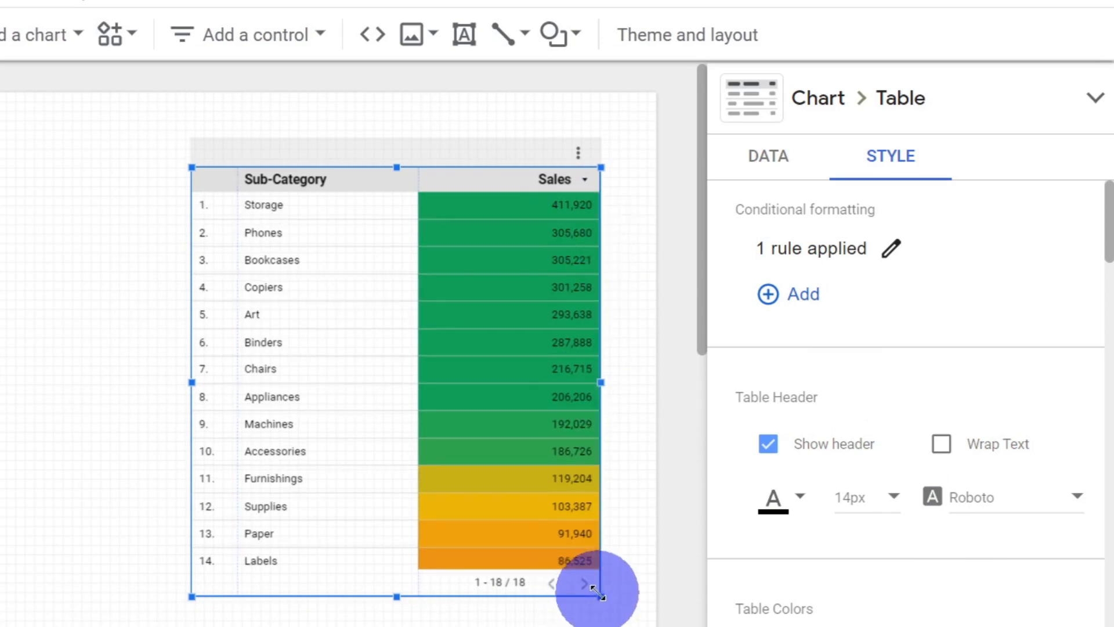
Step: Enlarge the table downward until all 18 rows fit, and check the color scale in the Sales column
left_click_drag(601, 596, 597, 626)
scroll(535, 249, "down", 1)
scroll(535, 249, "down", 2)
left_click_drag(595, 414, 610, 458)
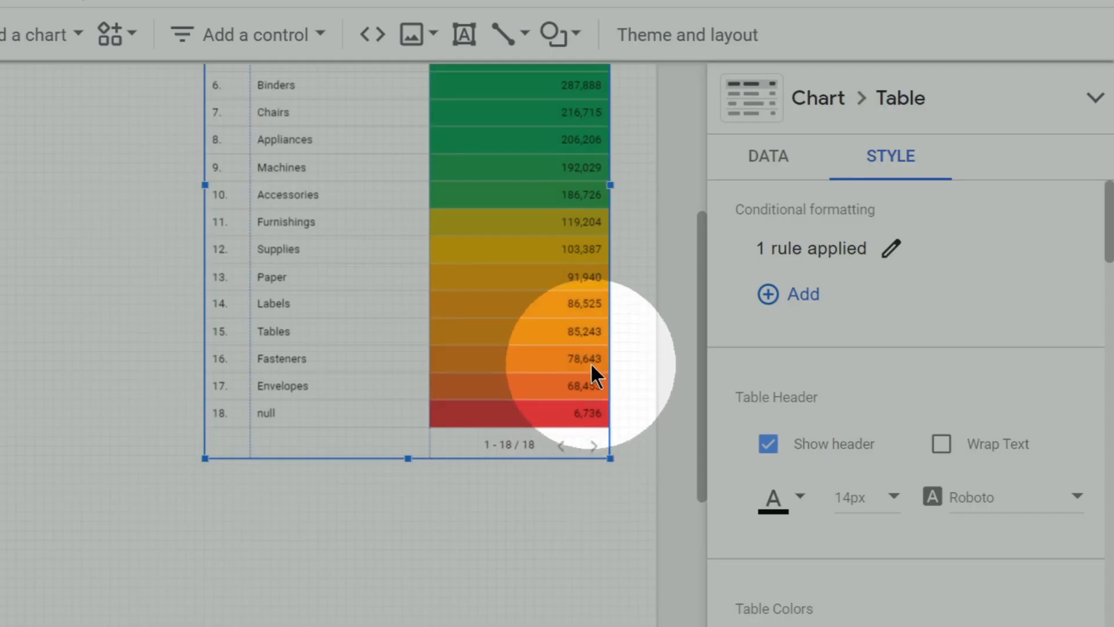
scroll(587, 360, "up", 3)
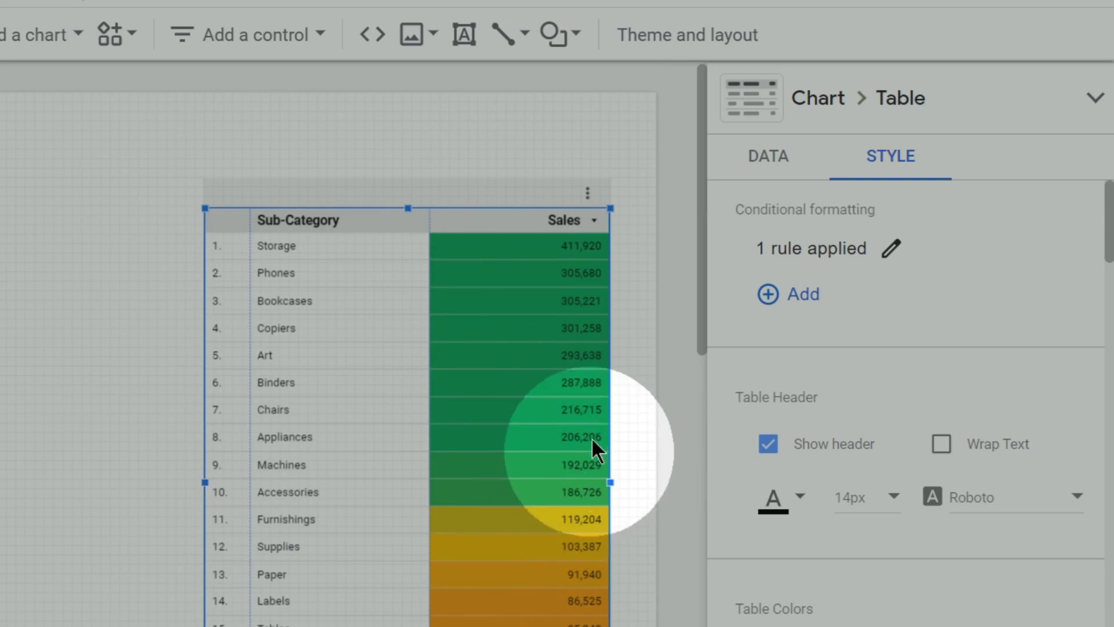
left_click(574, 229)
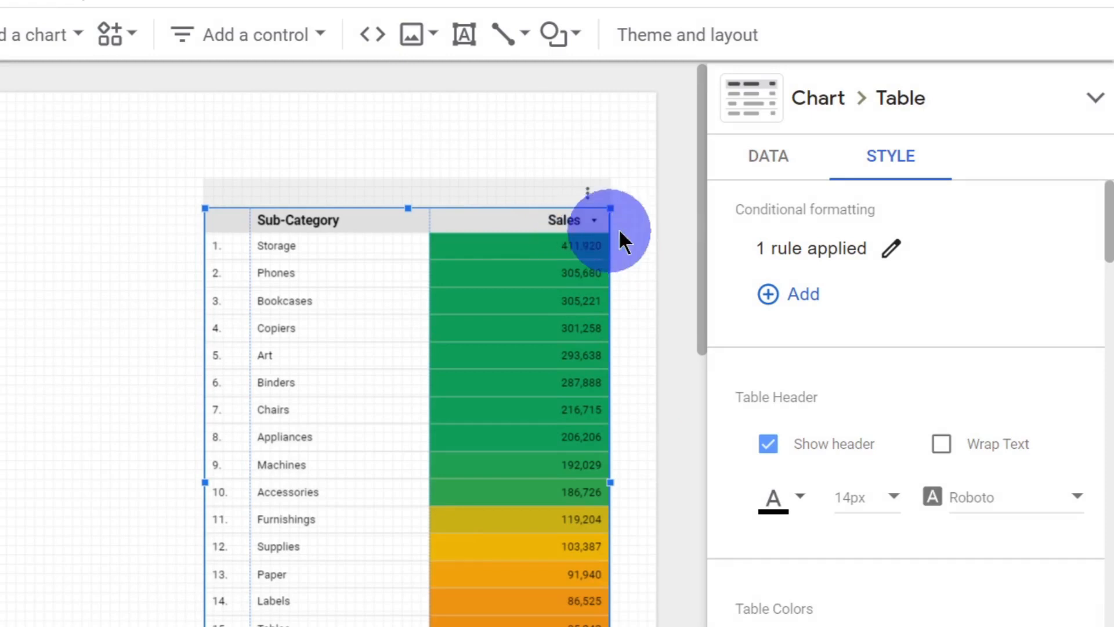
Step: Delete the color scale rule from the table and close the conditional format rules
left_click(894, 250)
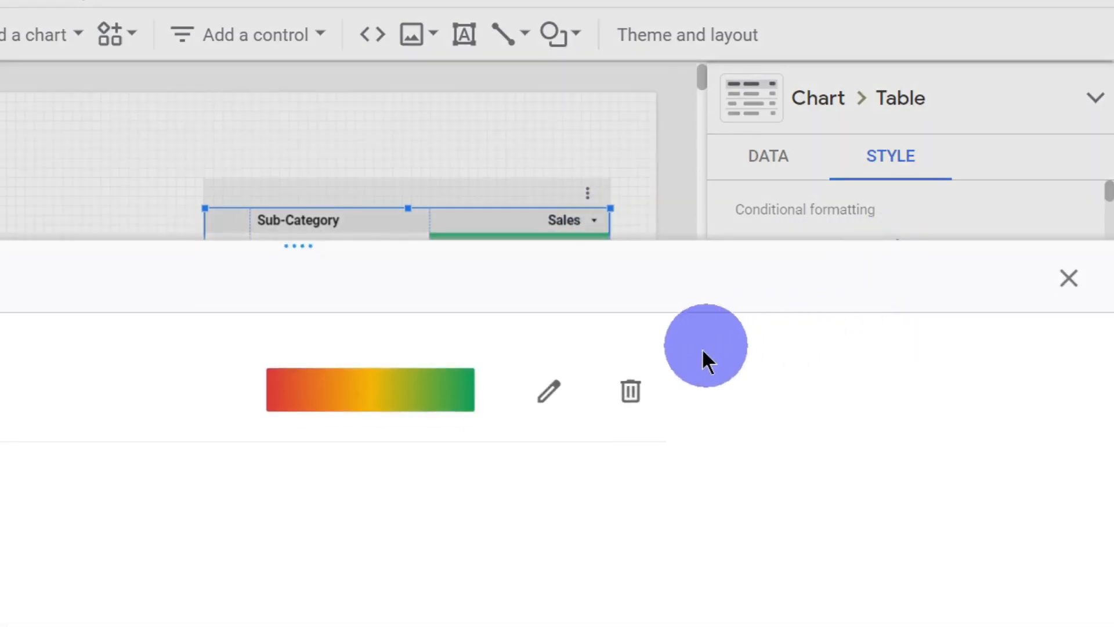
left_click(631, 401)
left_click(1055, 290)
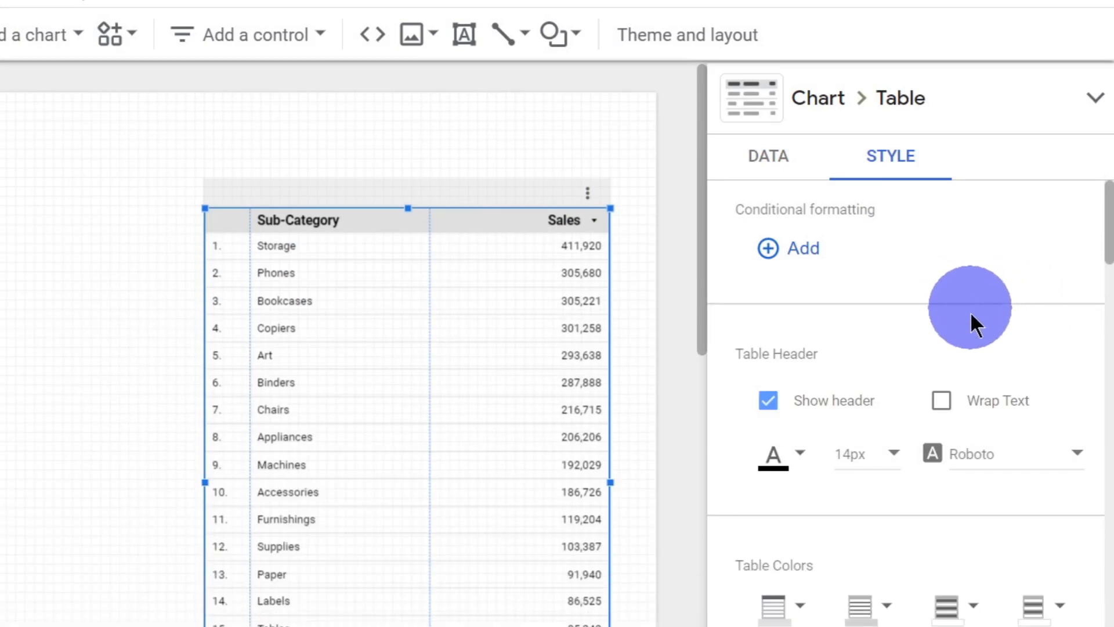
Step: Try hiding the table header and turn it back on
scroll(971, 313, "down", 3)
scroll(962, 326, "up", 3)
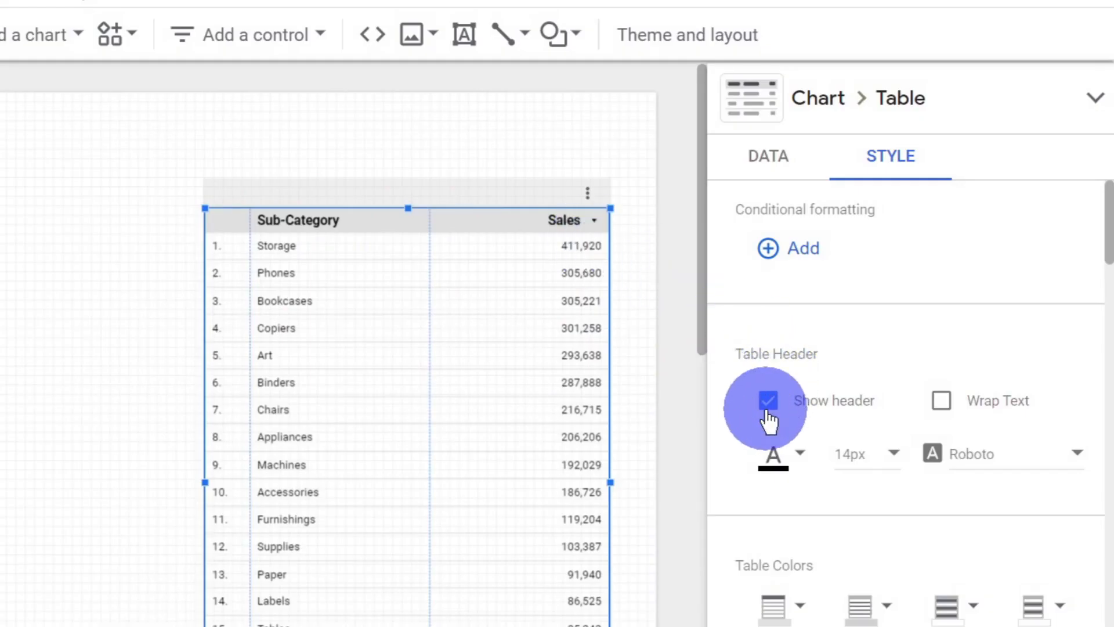
left_click(769, 412)
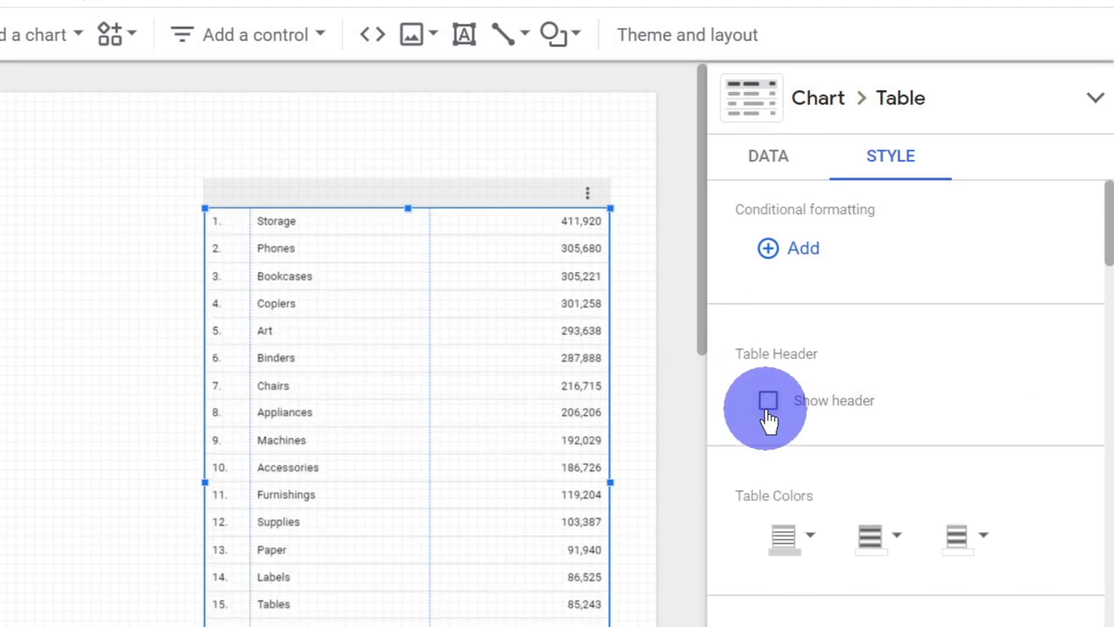
left_click(768, 412)
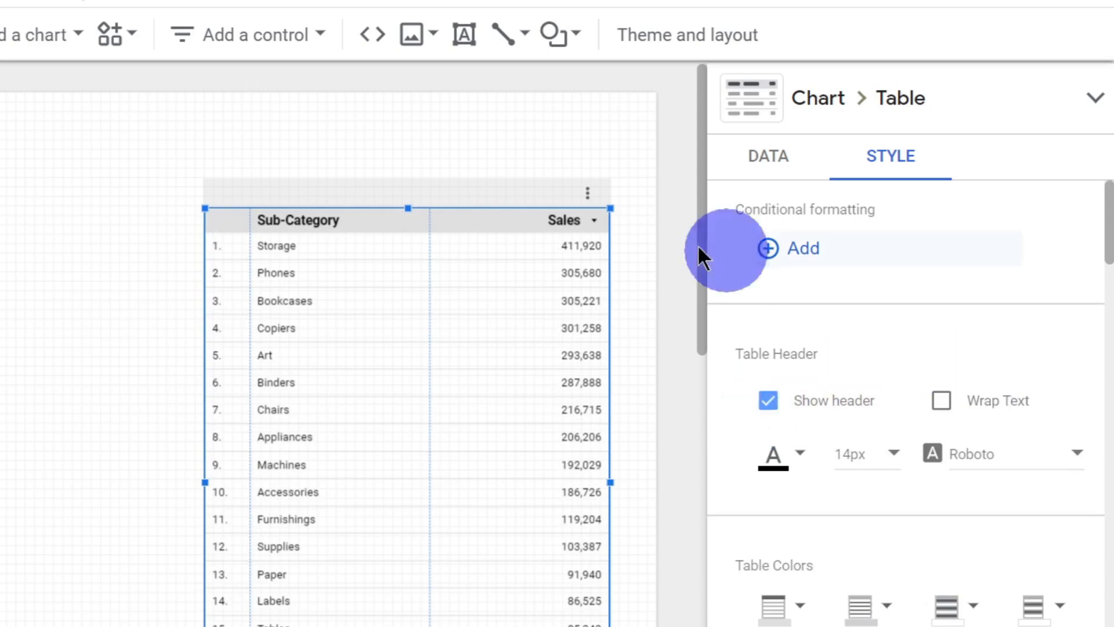
Step: Try Wrap Text for the header on a narrowed Sub-Category column, and restore both the wrapping and the column width
left_click_drag(430, 220, 331, 229)
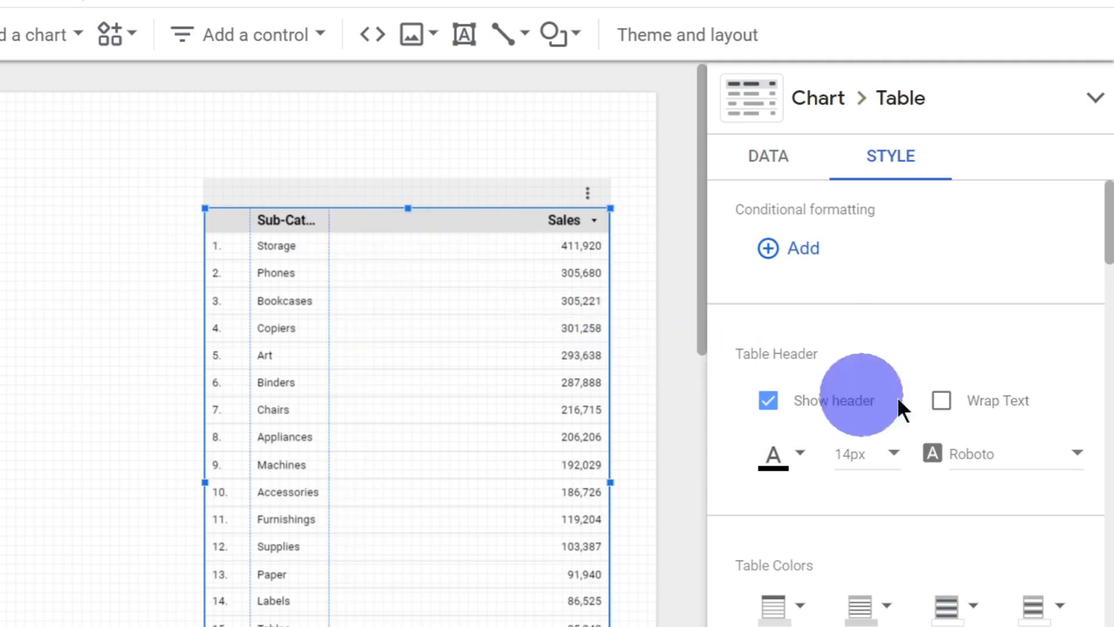
left_click(942, 400)
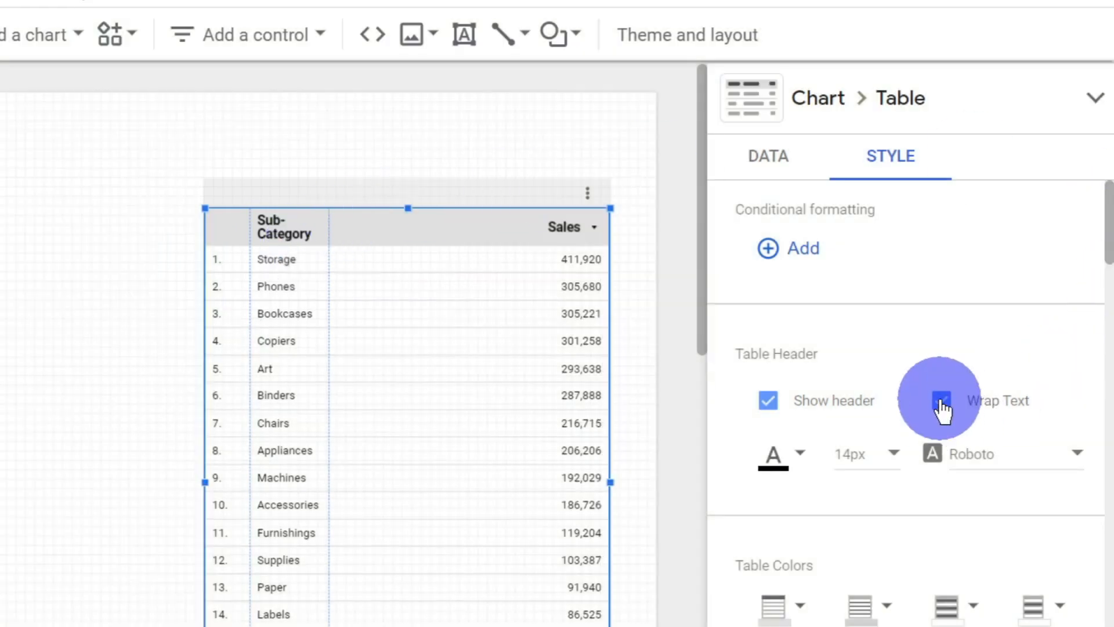
left_click(942, 400)
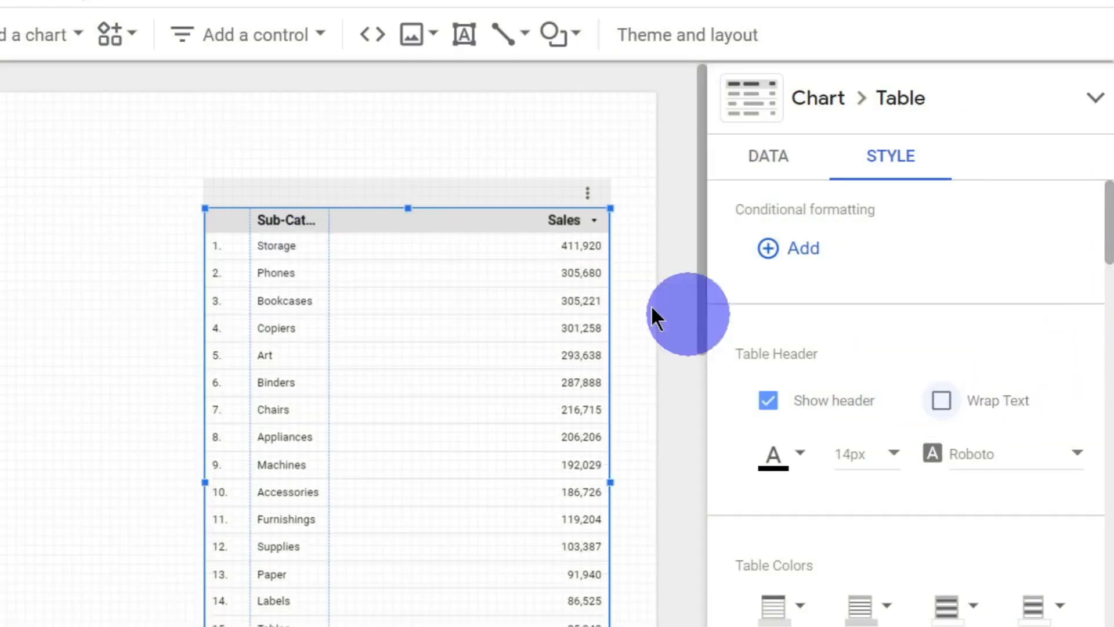
left_click_drag(332, 218, 441, 204)
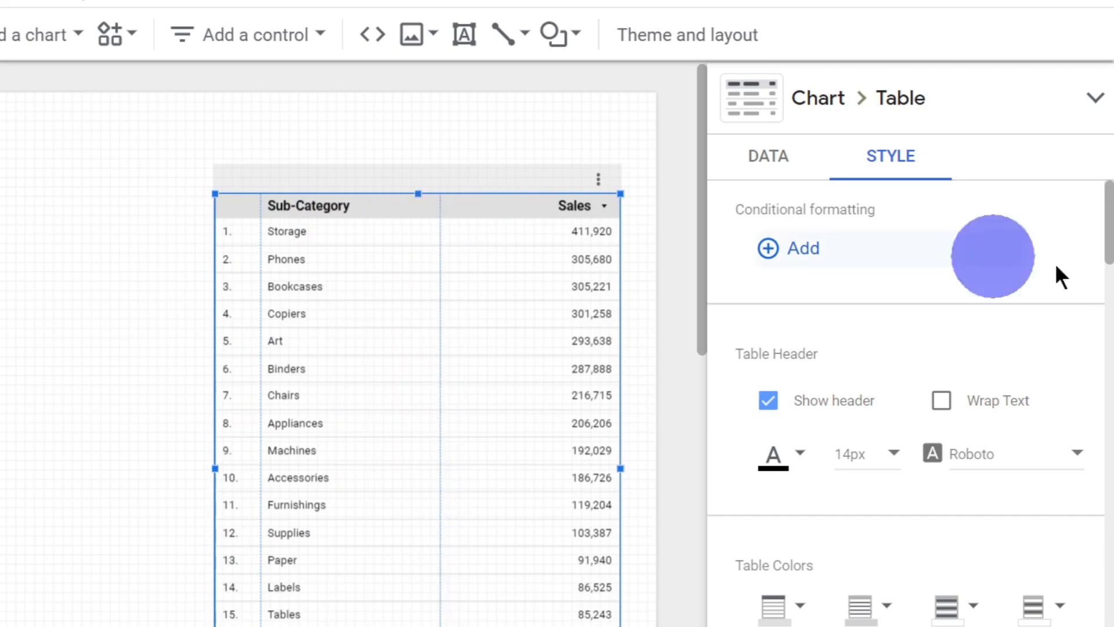
Step: Try a green, 28px Raleway font for the table header, and undo the header font changes
scroll(1087, 311, "down", 5)
scroll(1087, 314, "up", 4)
scroll(1085, 316, "up", 1)
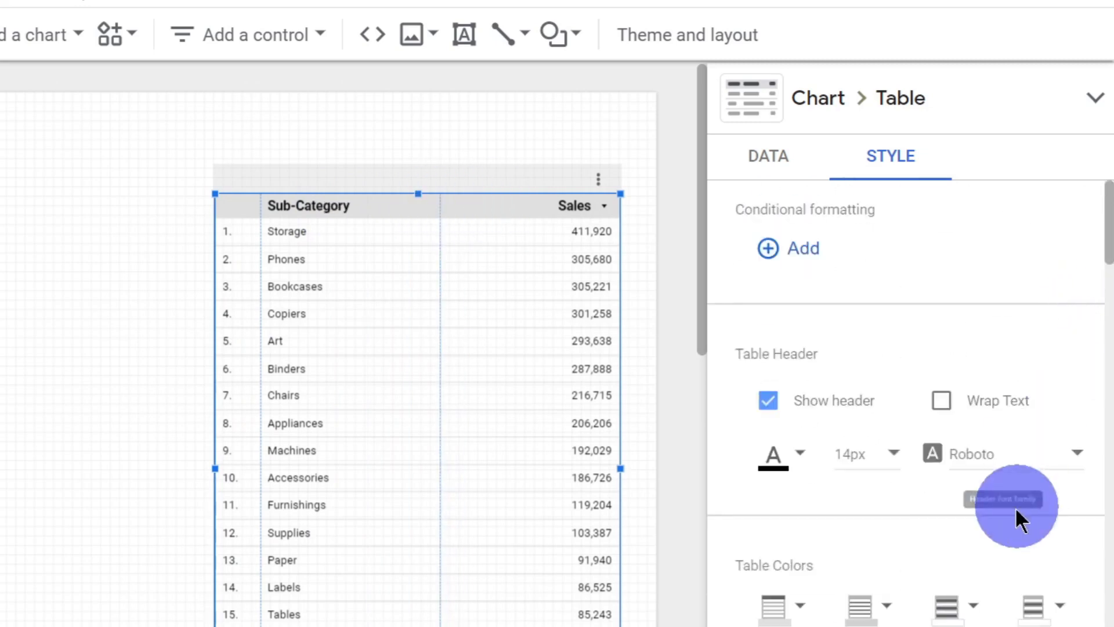
left_click(797, 456)
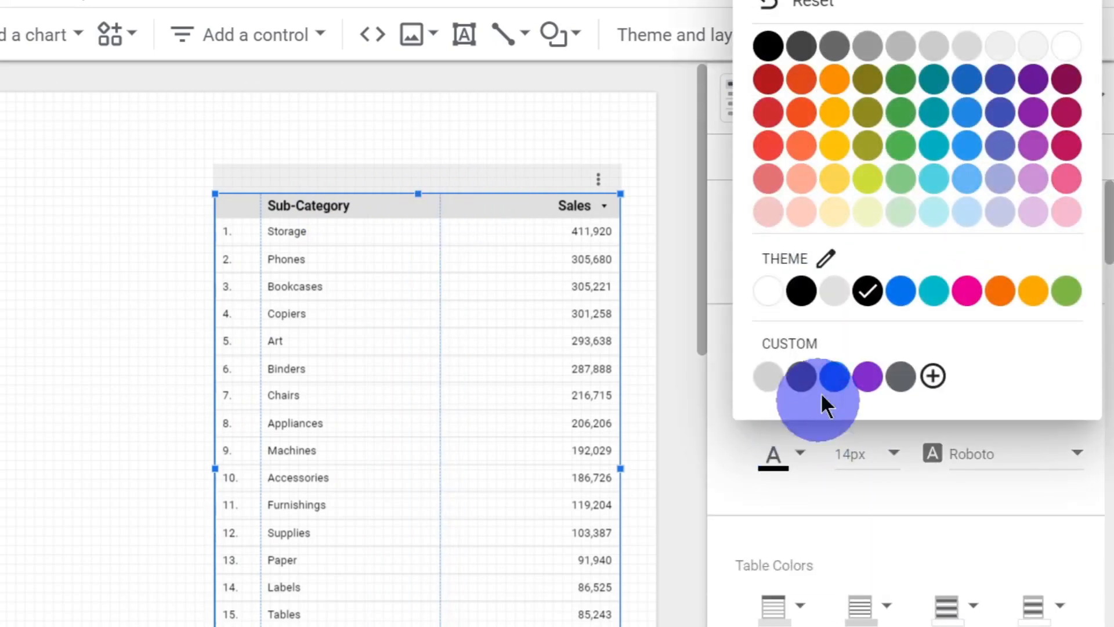
left_click(901, 147)
left_click(882, 456)
scroll(896, 496, "down", 5)
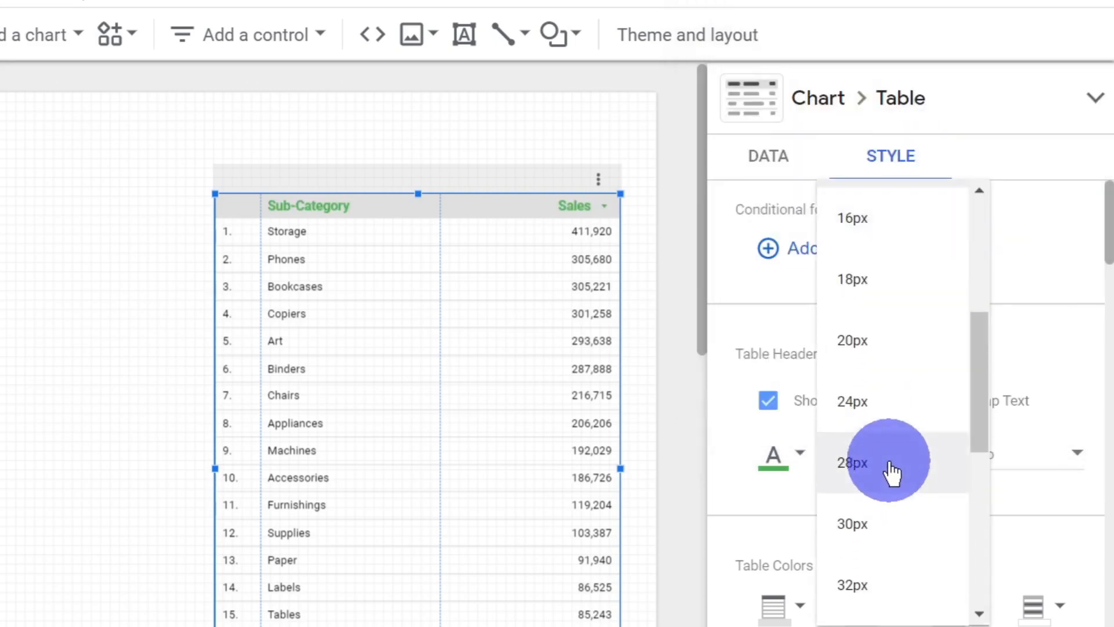
left_click(891, 467)
left_click(984, 461)
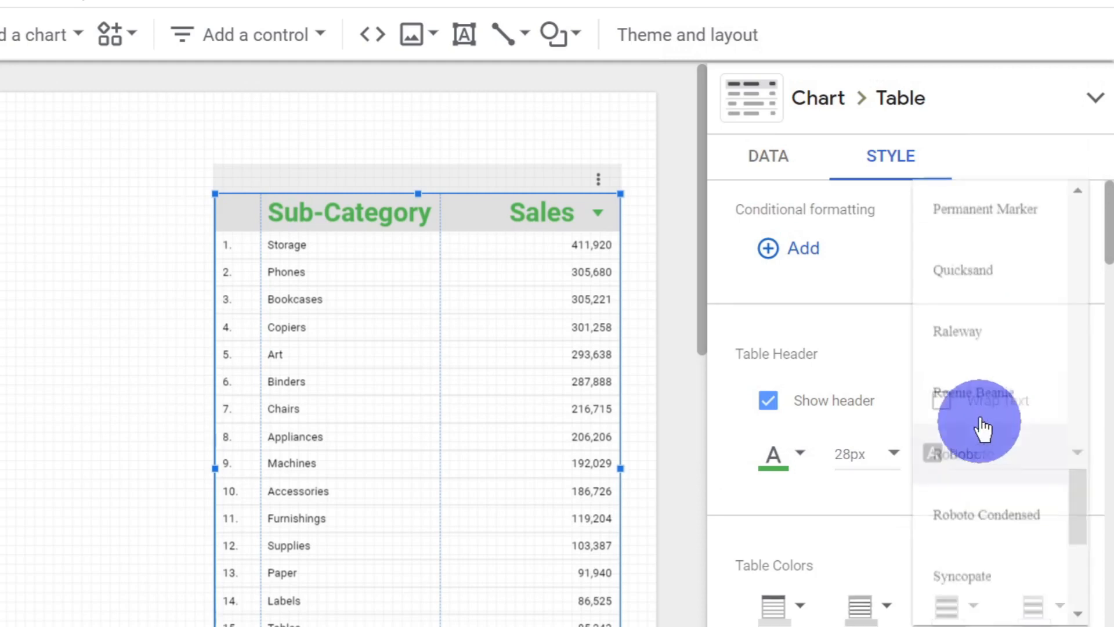
left_click(981, 330)
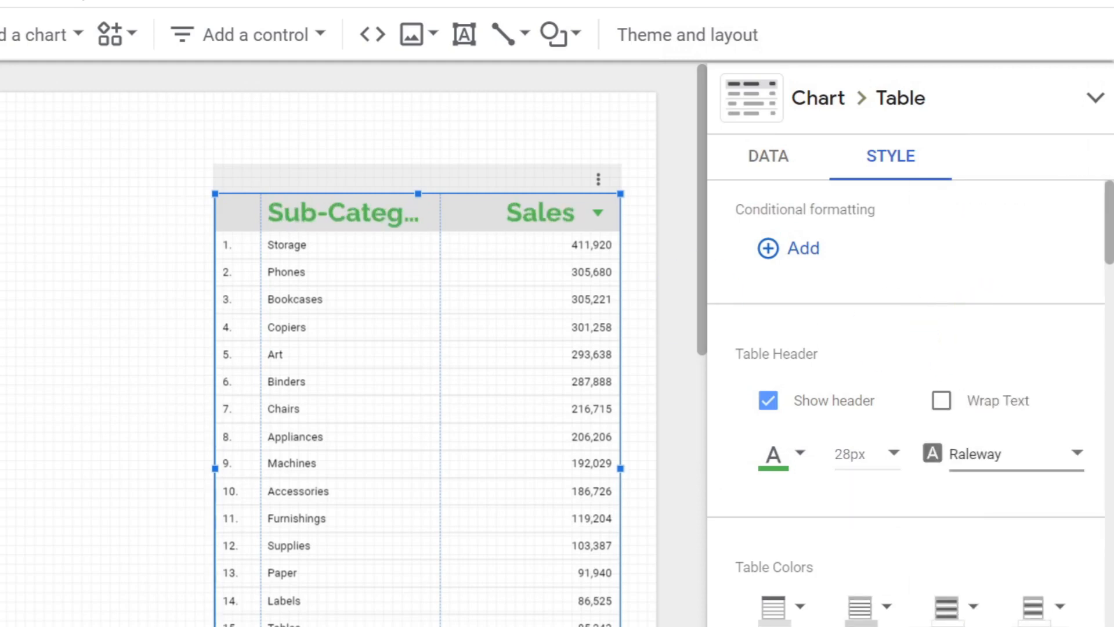
key("ctrl+z")
key("ctrl+z")
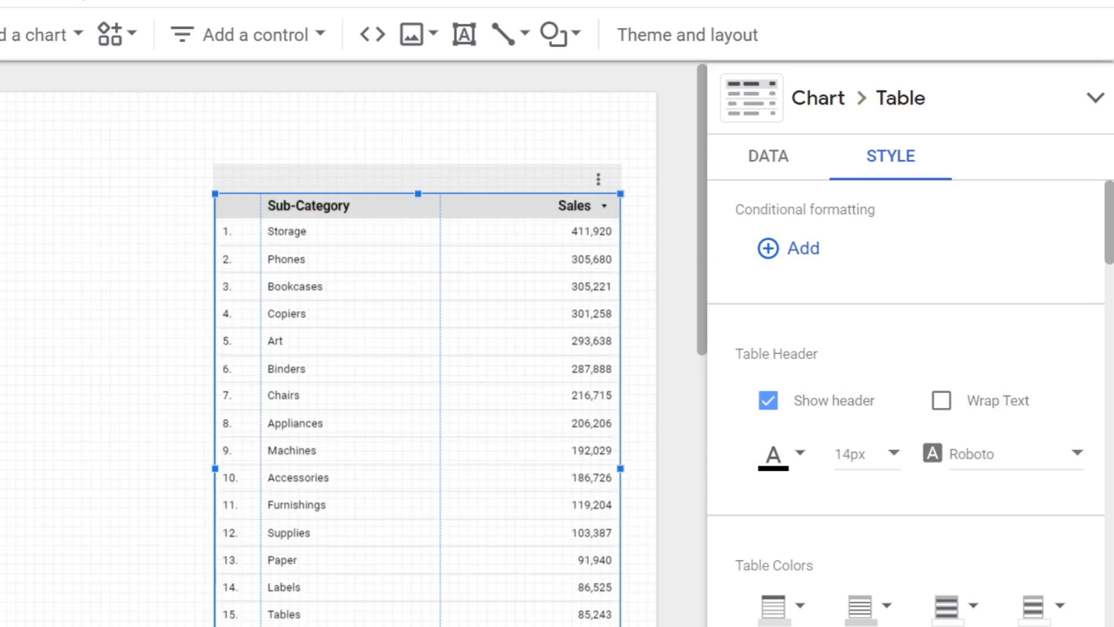
Step: Try a red header background, yellow cell borders, blue odd rows and yellow even rows, and undo all the table color changes
scroll(980, 325, "down", 5)
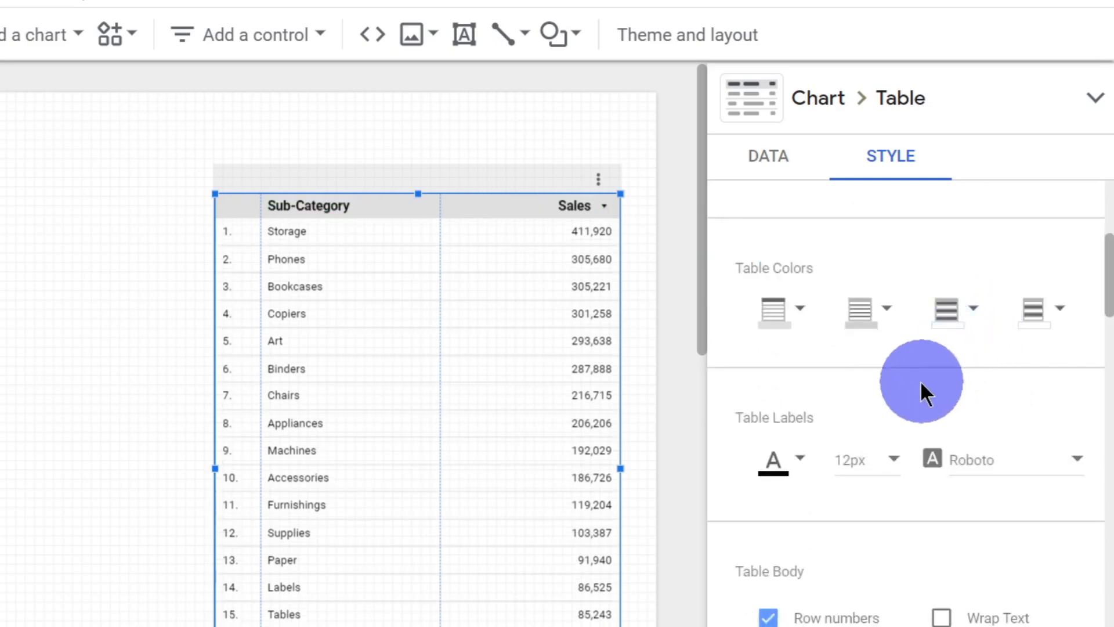
left_click(800, 311)
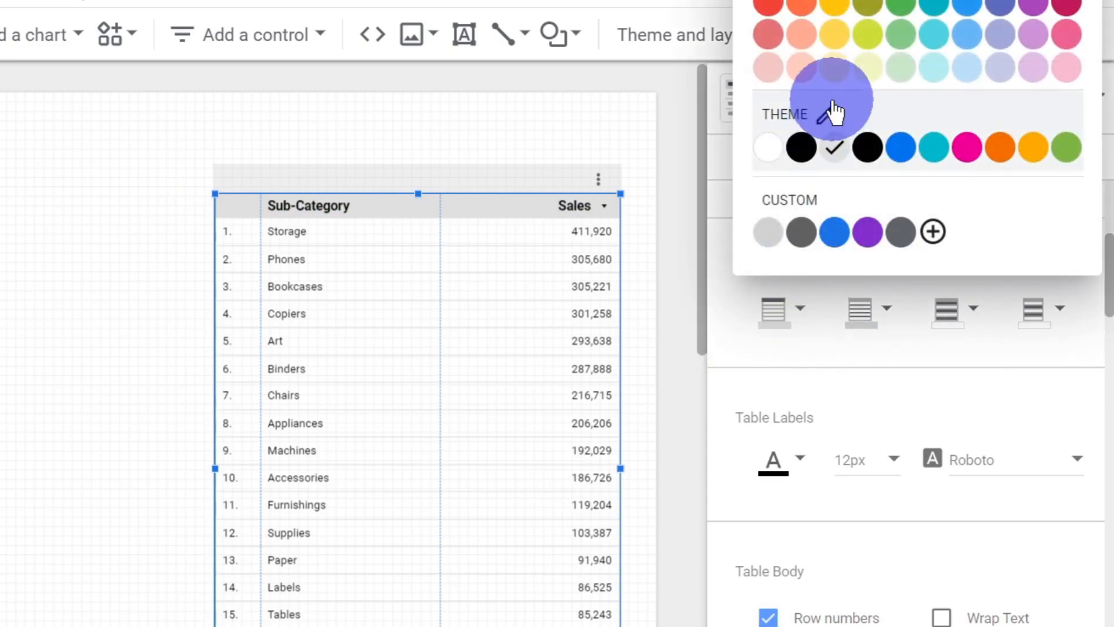
left_click(778, 8)
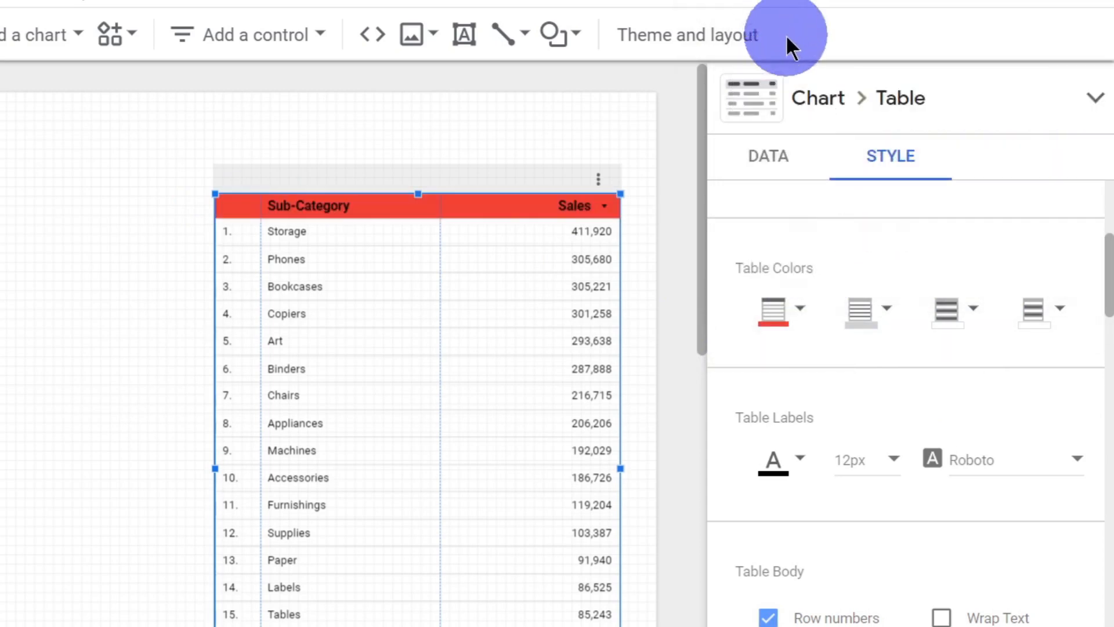
left_click(880, 313)
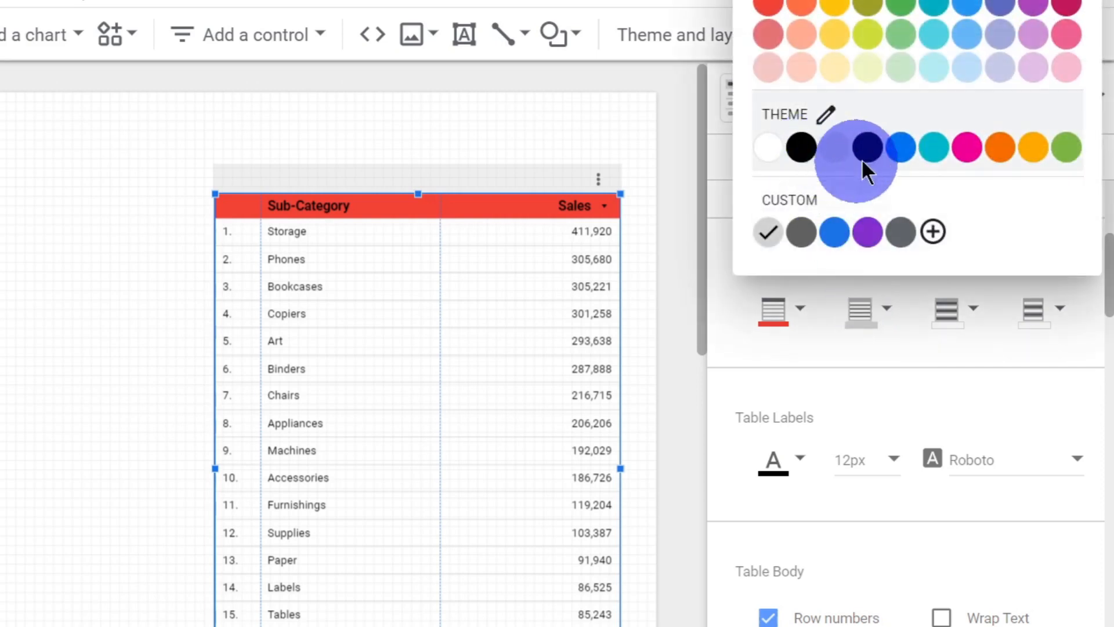
left_click(833, 32)
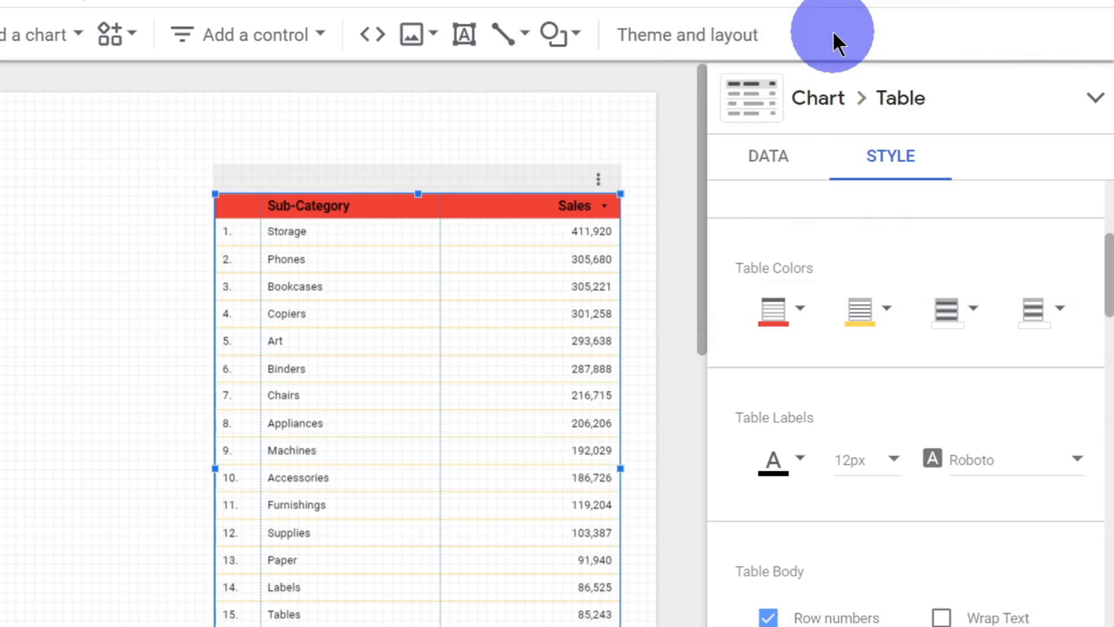
left_click(956, 301)
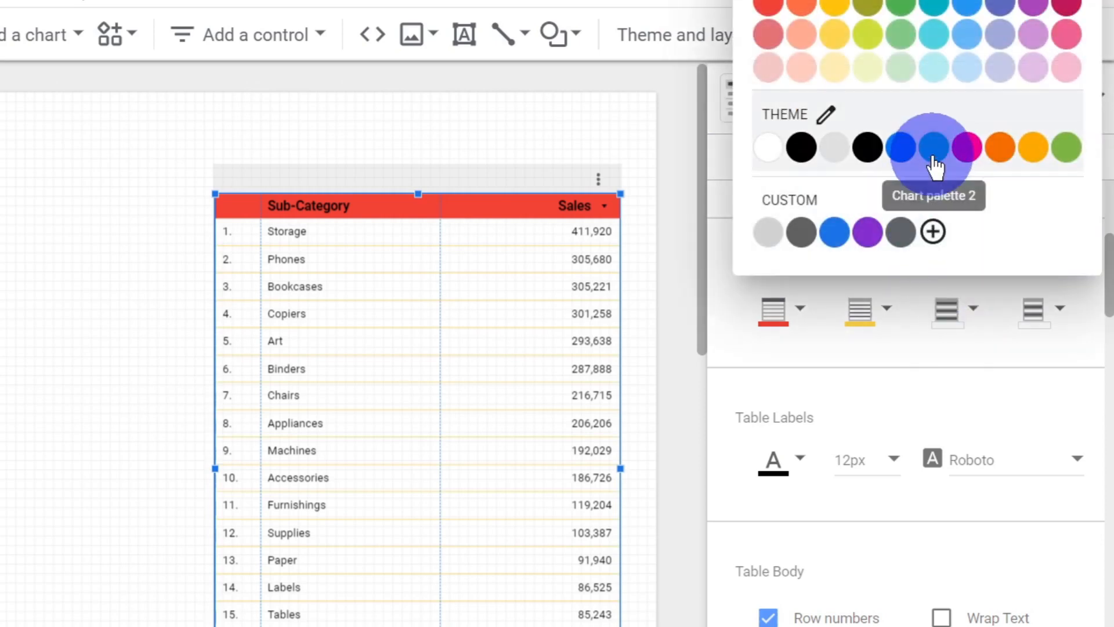
left_click(912, 155)
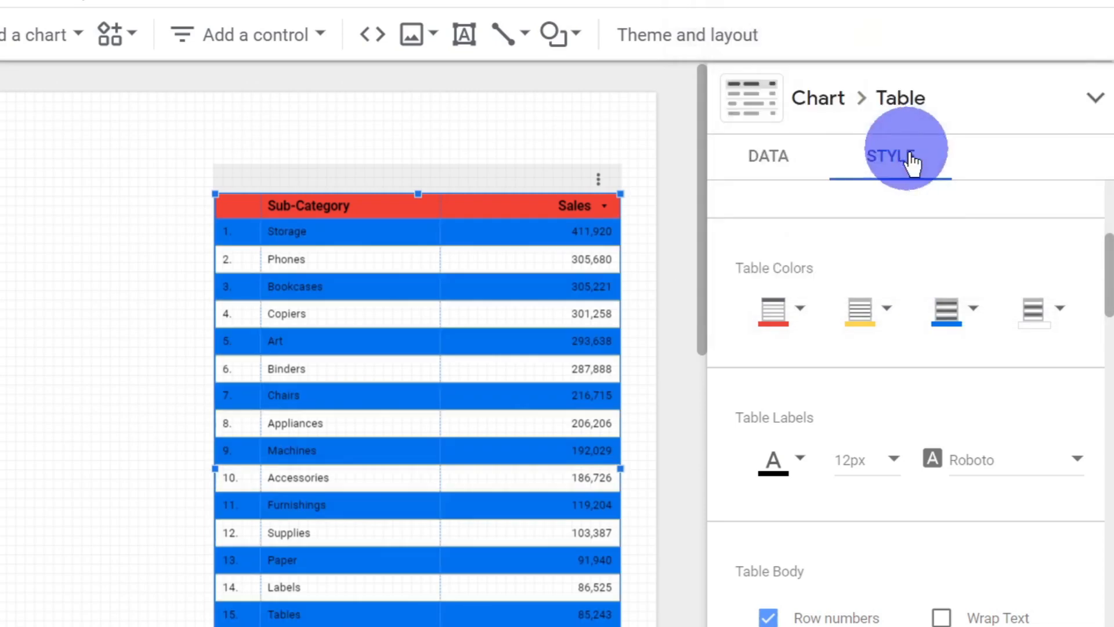
left_click(1038, 300)
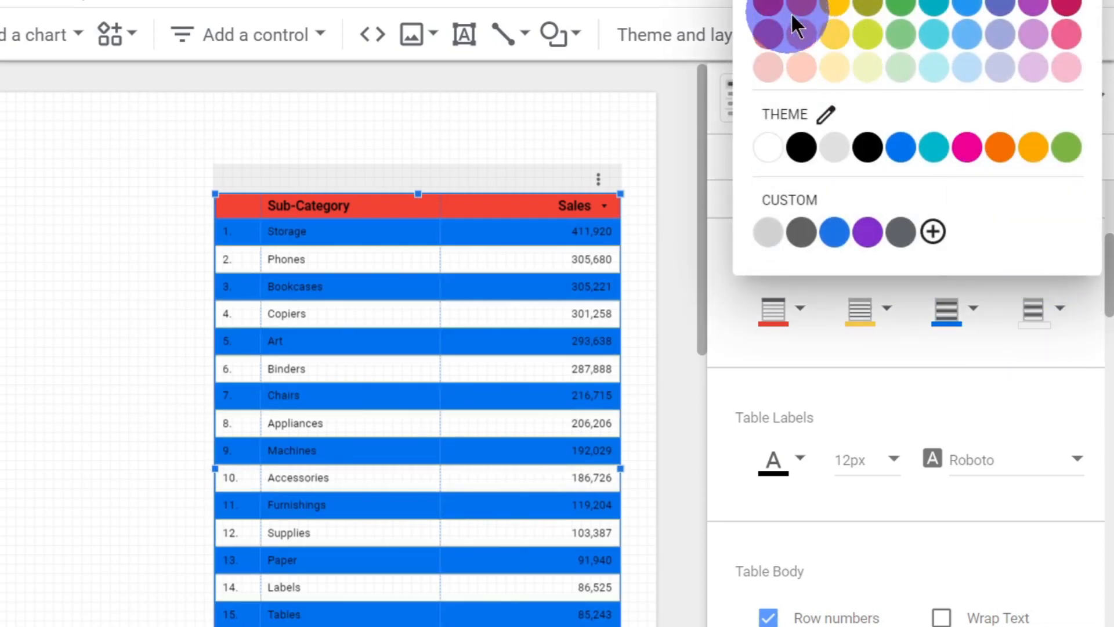
left_click(840, 7)
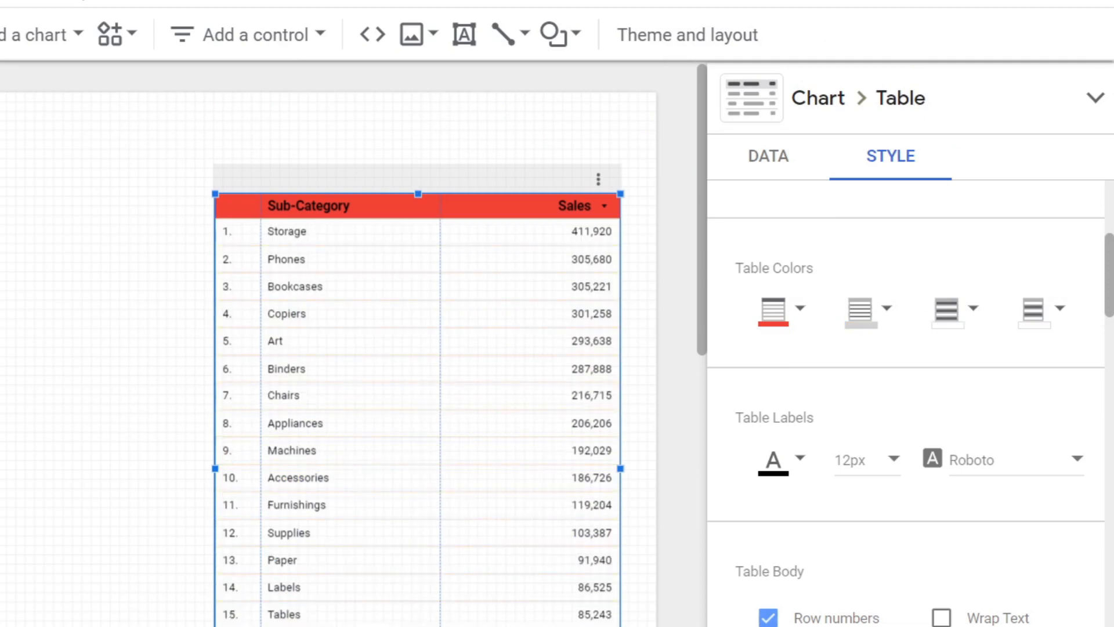
key("ctrl+z")
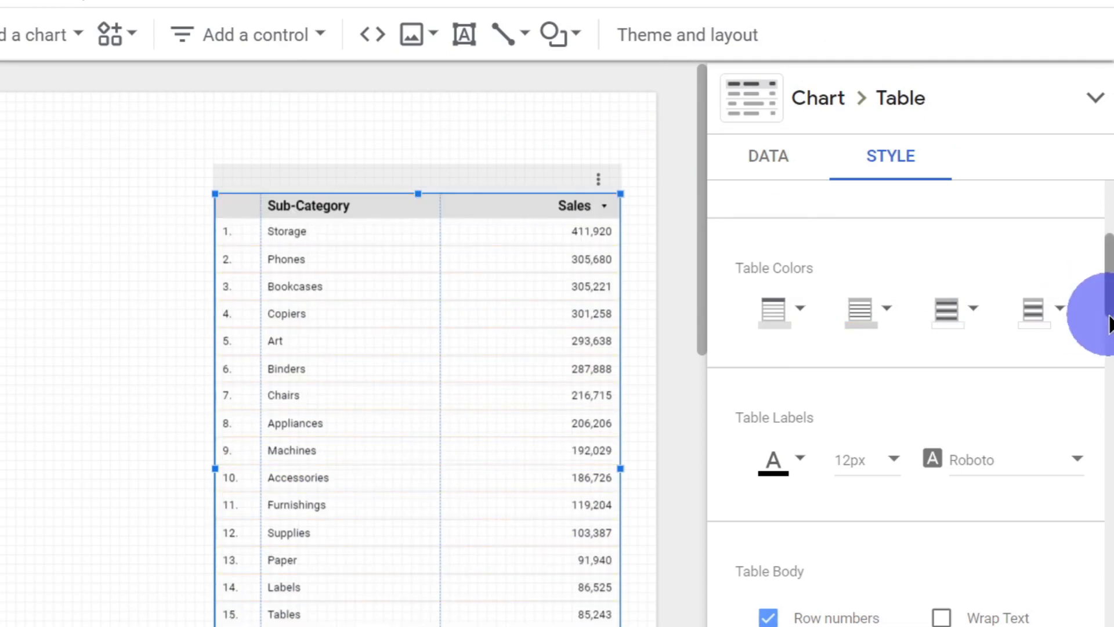
Step: Try a pink font color for the table labels and restore it to black
left_click_drag(1105, 270, 1107, 299)
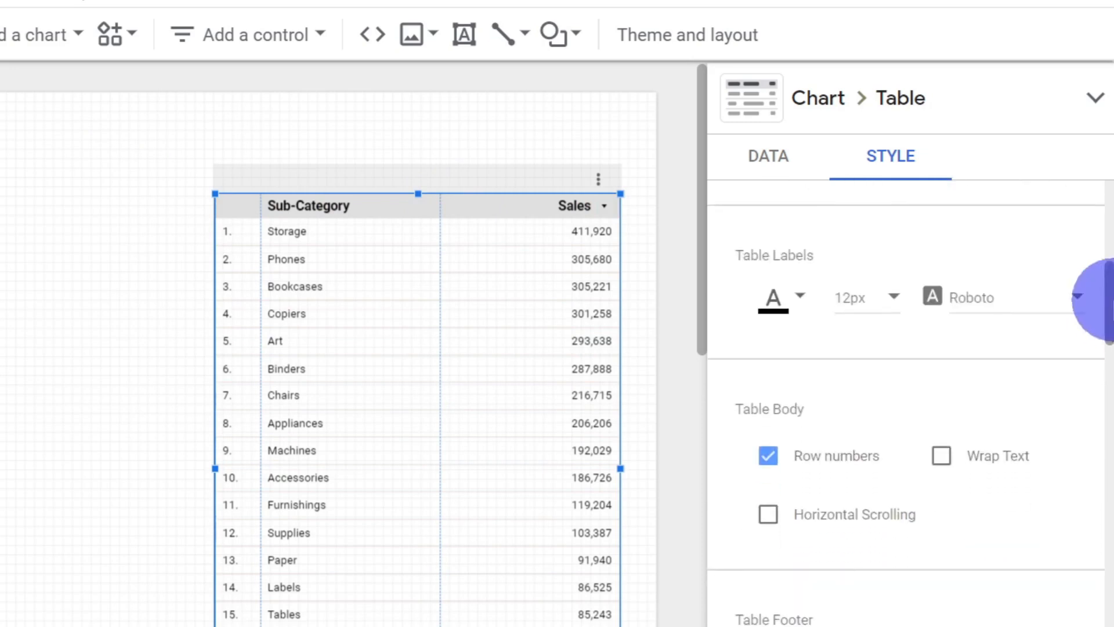
left_click(773, 299)
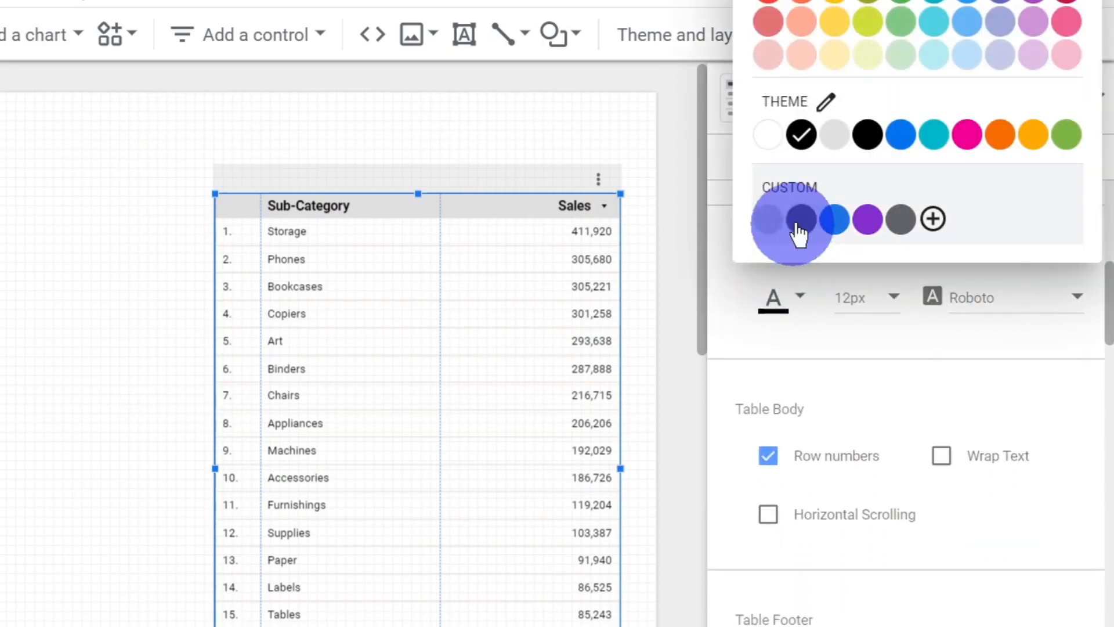
left_click(968, 142)
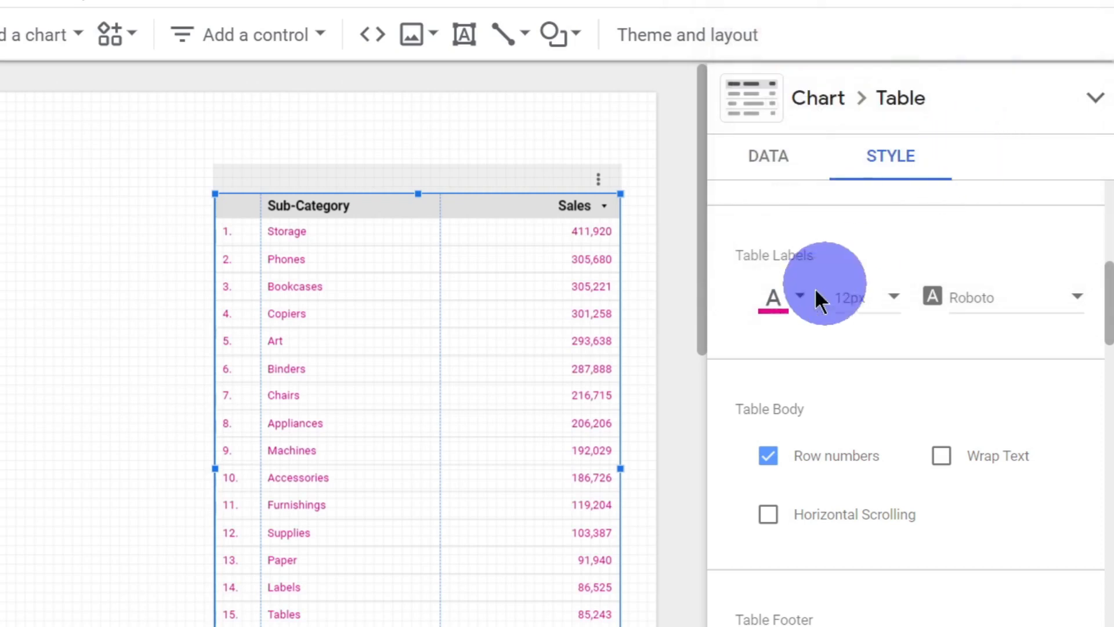
left_click(766, 307)
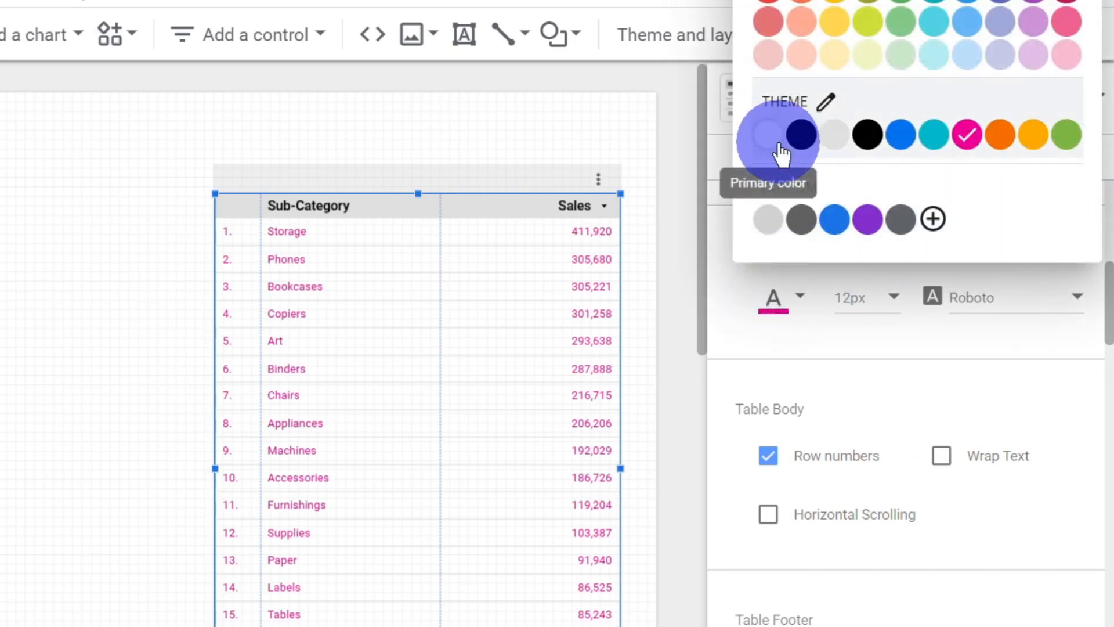
key("Escape")
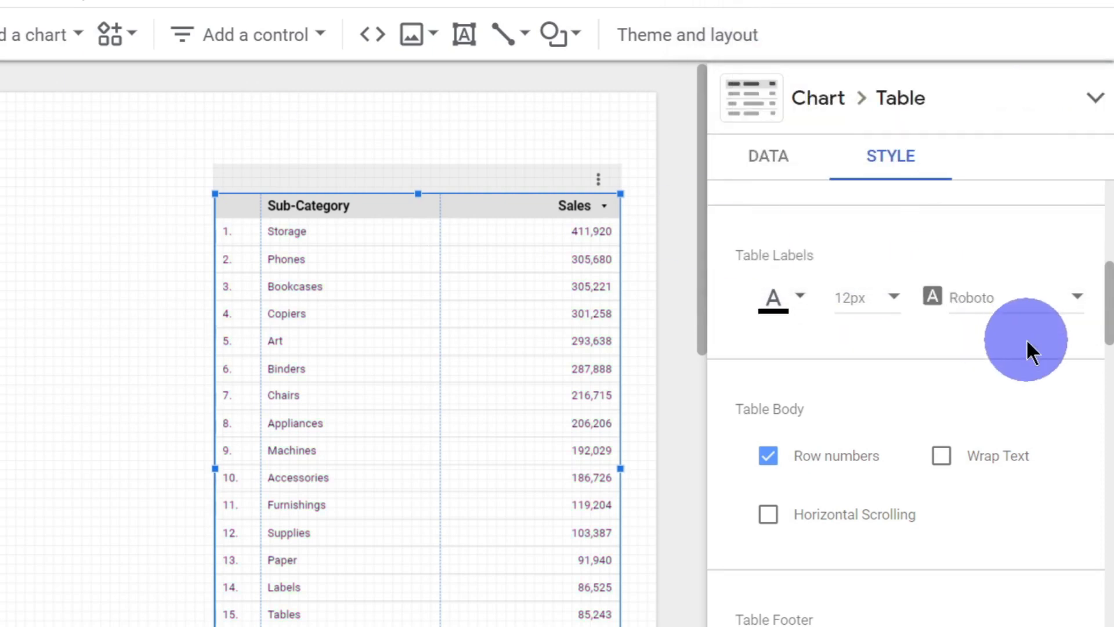
Step: Try hiding the row numbers in the table body and turn them back on
scroll(1026, 339, "down", 5)
scroll(1094, 348, "up", 3)
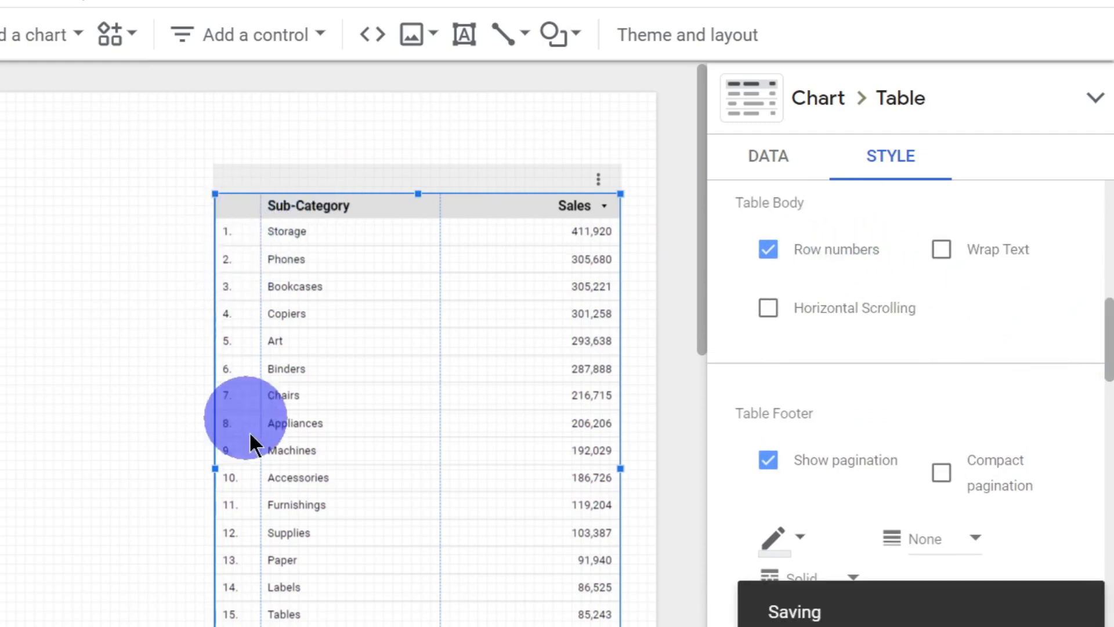
left_click(768, 250)
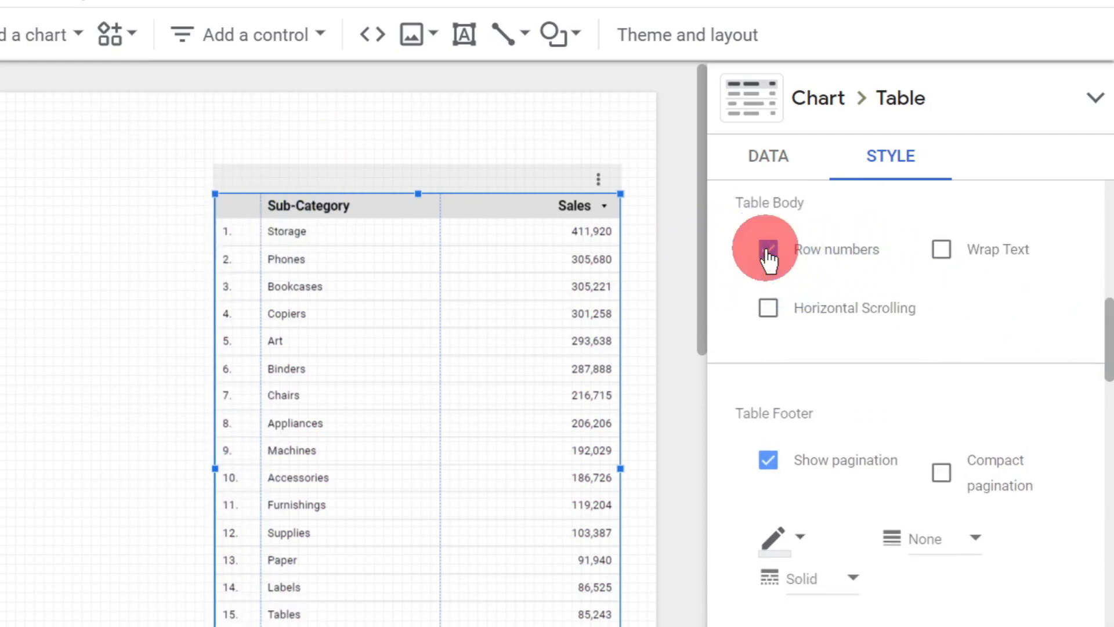
left_click(768, 251)
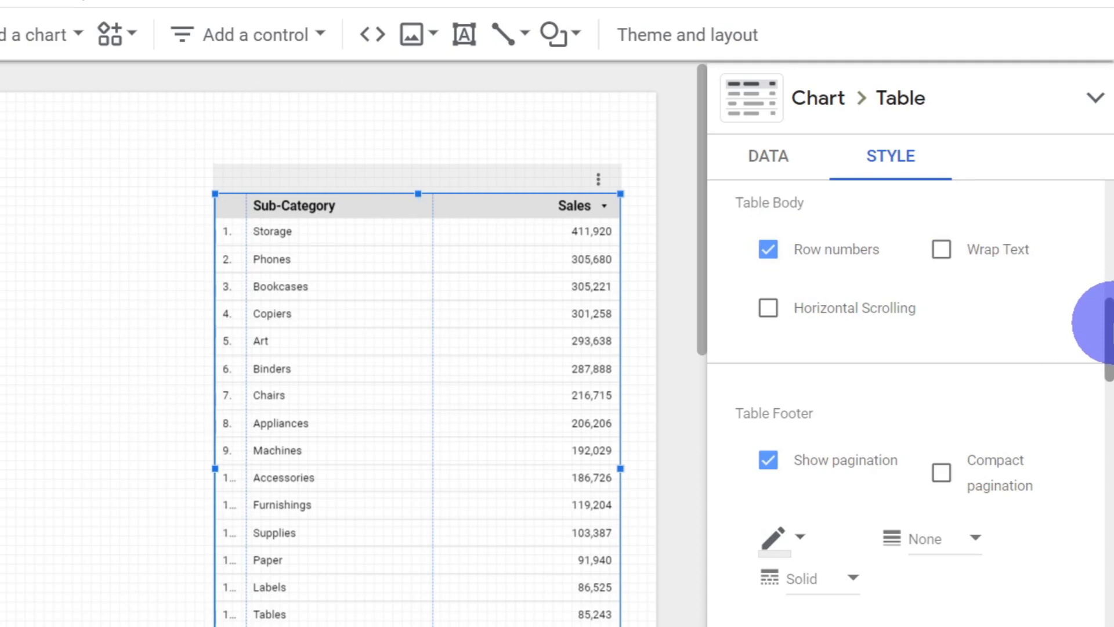
Step: Shorten the table to about ten visible rows, and try its footer without pagination before turning pagination back on
left_click_drag(1096, 325, 1094, 378)
scroll(485, 112, "down", 5)
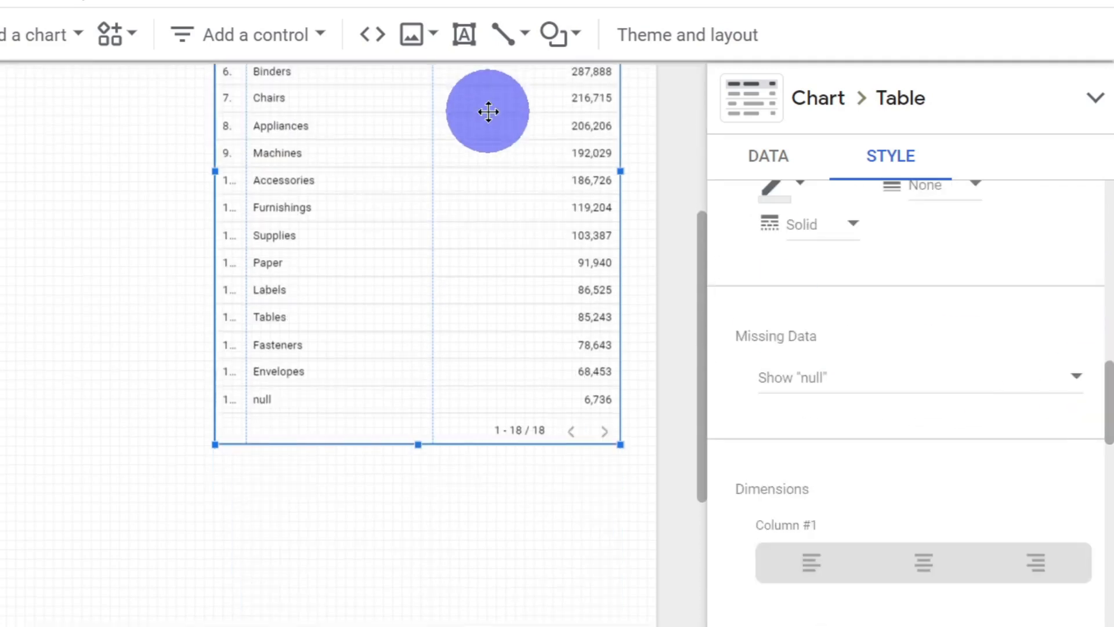
left_click_drag(619, 444, 614, 235)
scroll(614, 286, "up", 5)
scroll(898, 262, "down", 5)
scroll(961, 306, "up", 10)
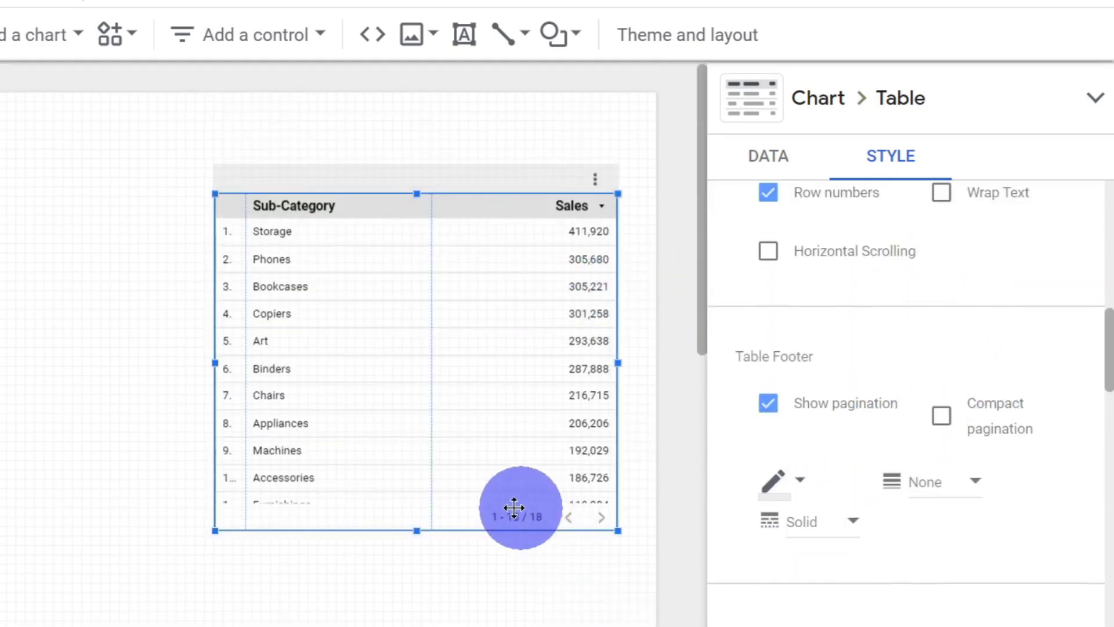
left_click(769, 403)
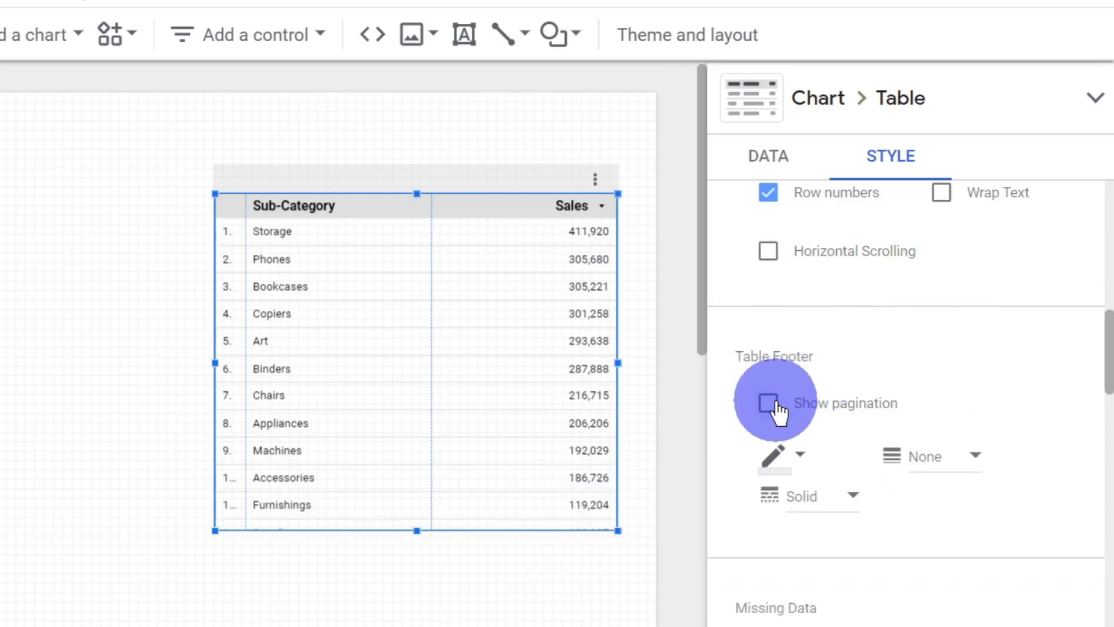
left_click(769, 403)
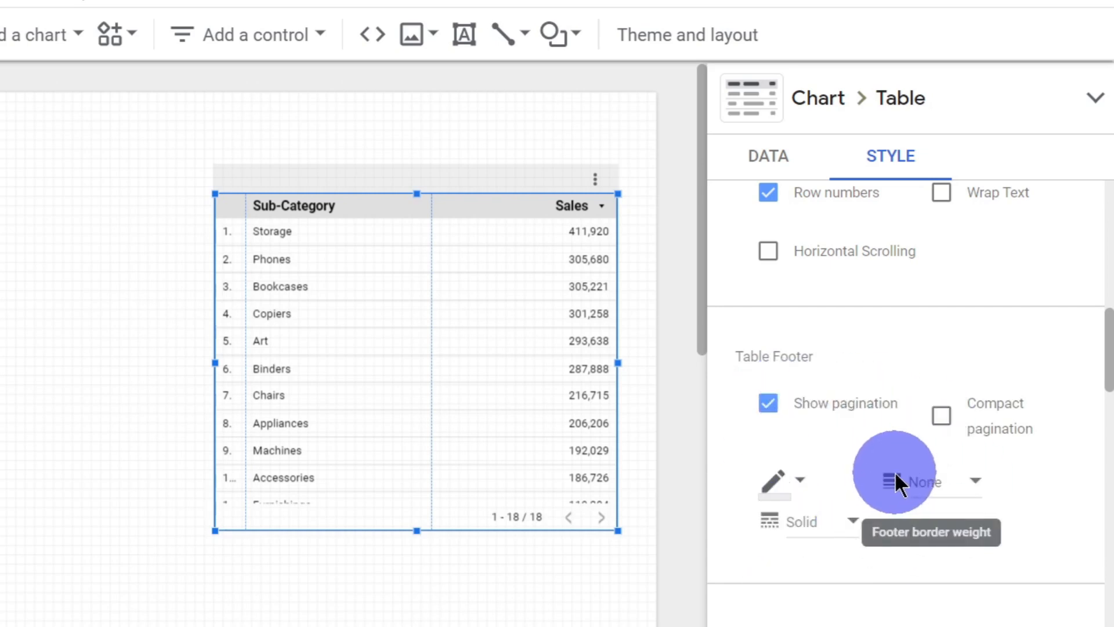
Step: Set the table's missing data handling to Show "No data"
scroll(894, 471, "down", 5)
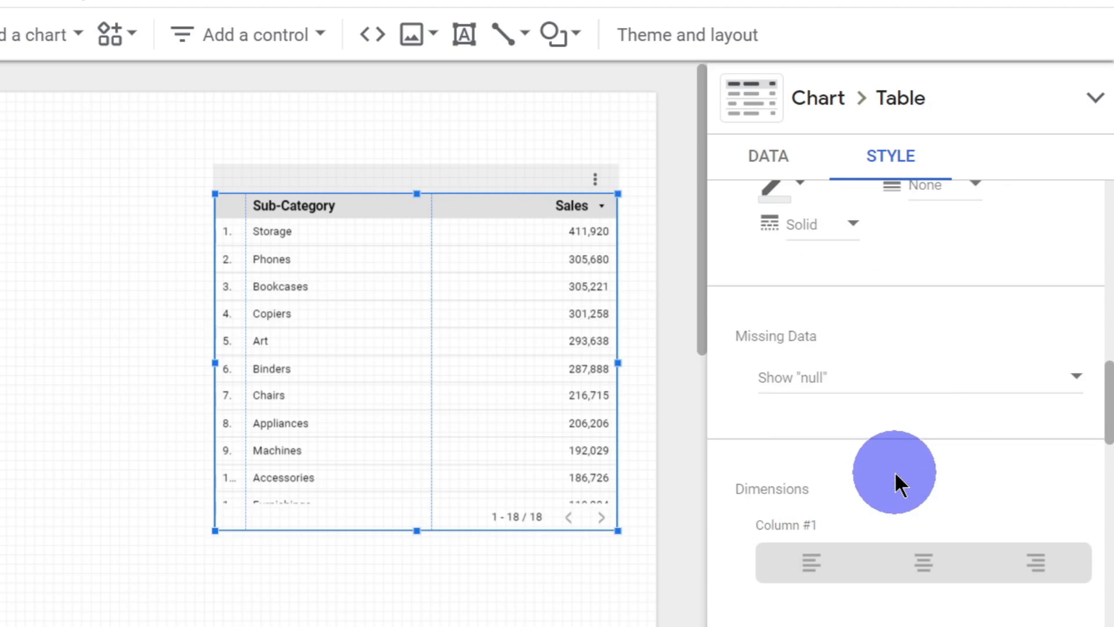
left_click(924, 397)
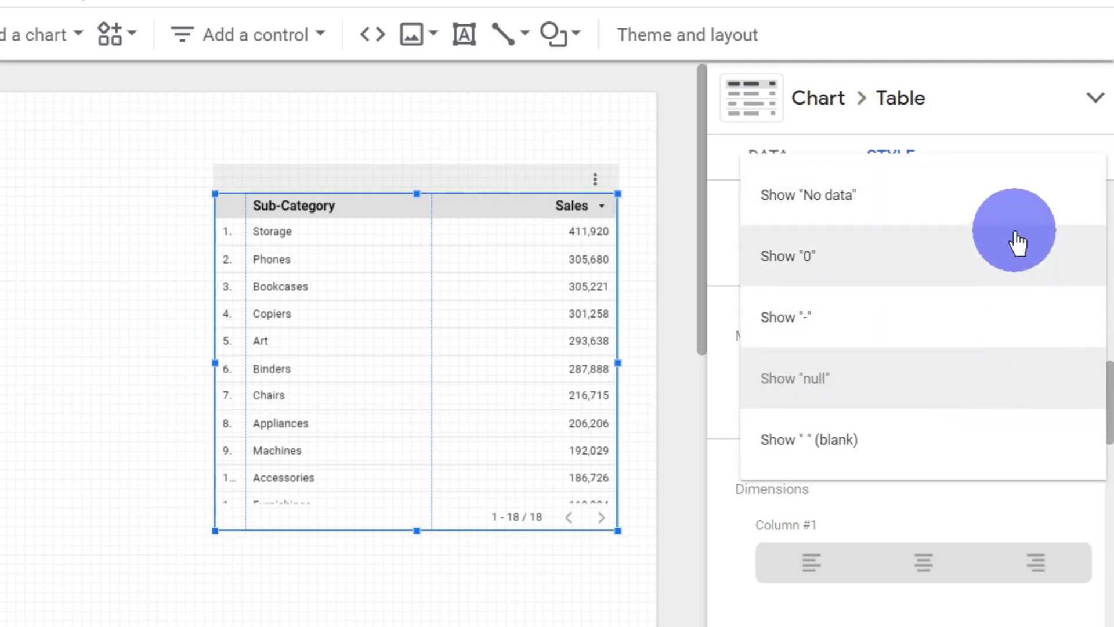
left_click(1010, 216)
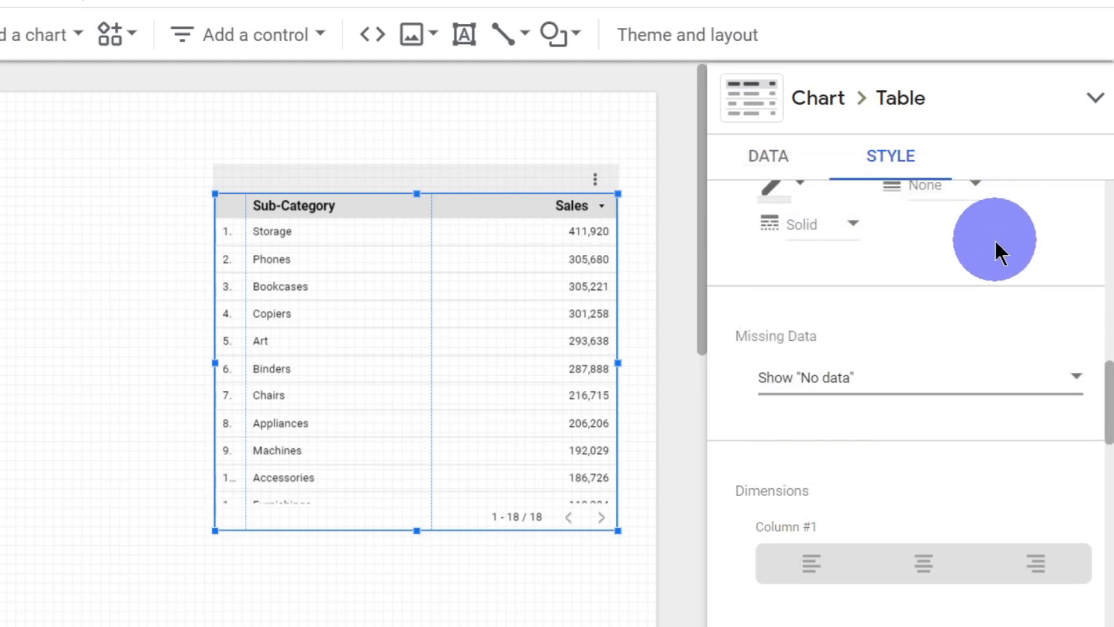
Step: Try centering the Sub-Category dimension column, settle on right alignment, and left-align the Sales metric column
scroll(999, 285, "down", 5)
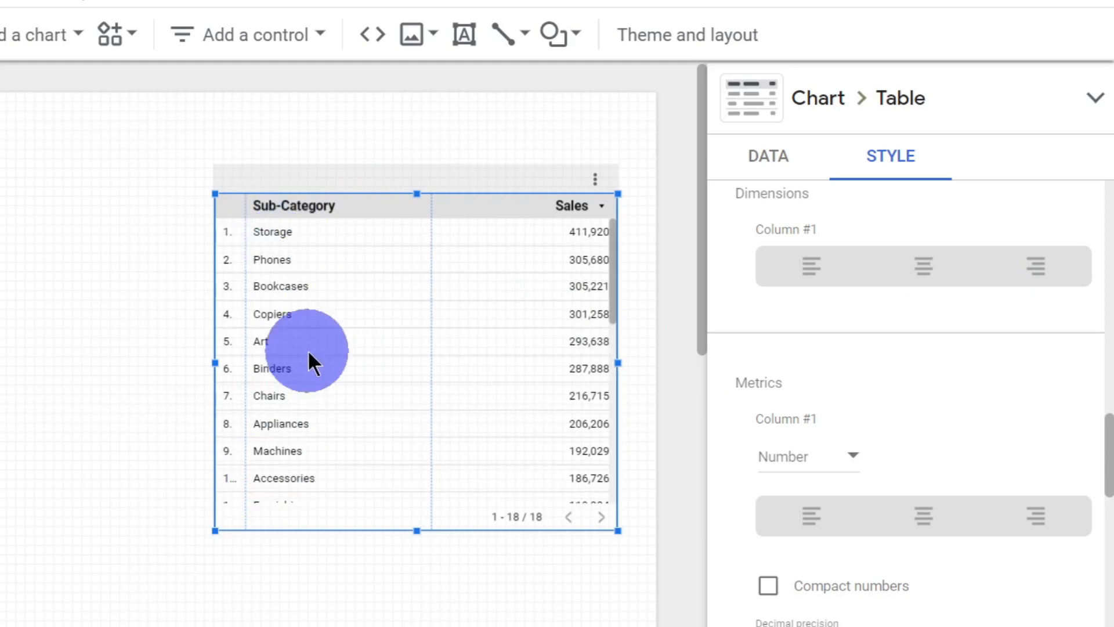
left_click(922, 284)
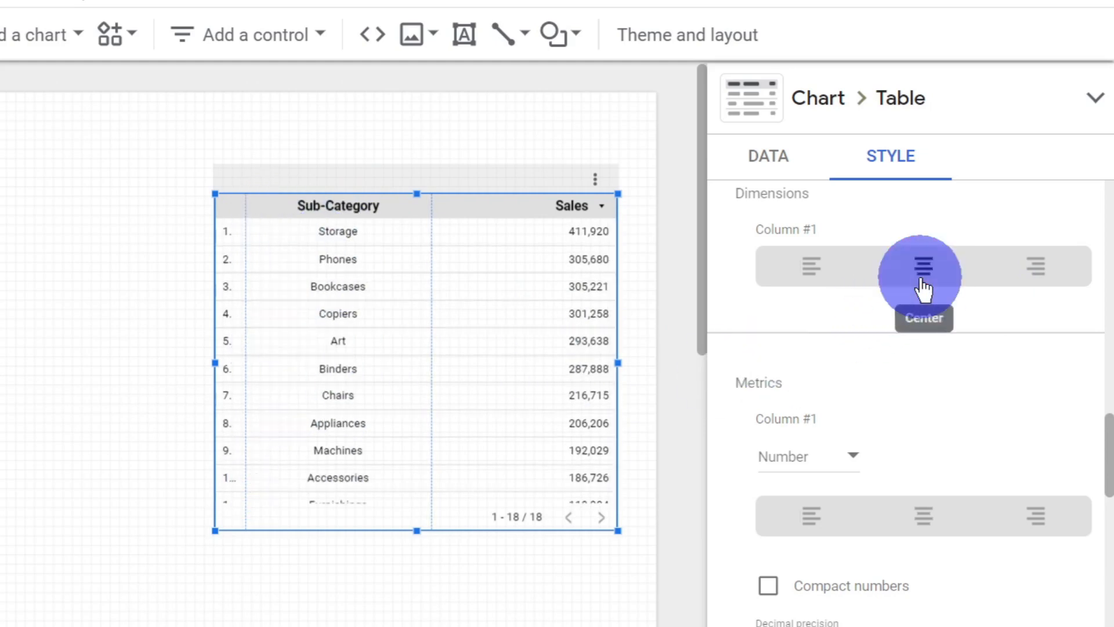
left_click(1037, 276)
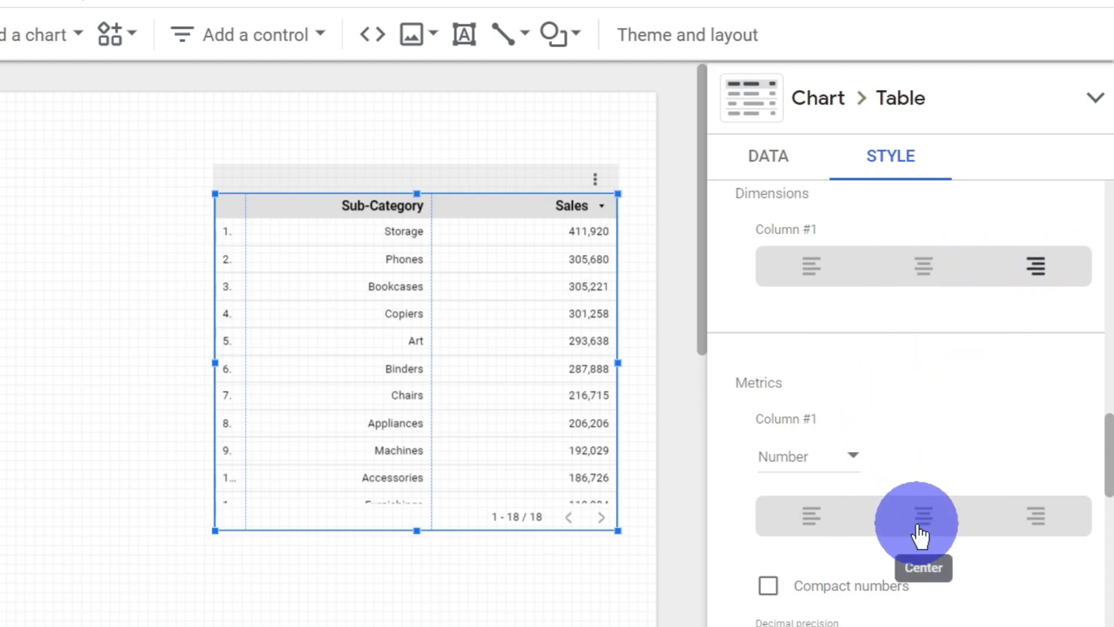
left_click(810, 516)
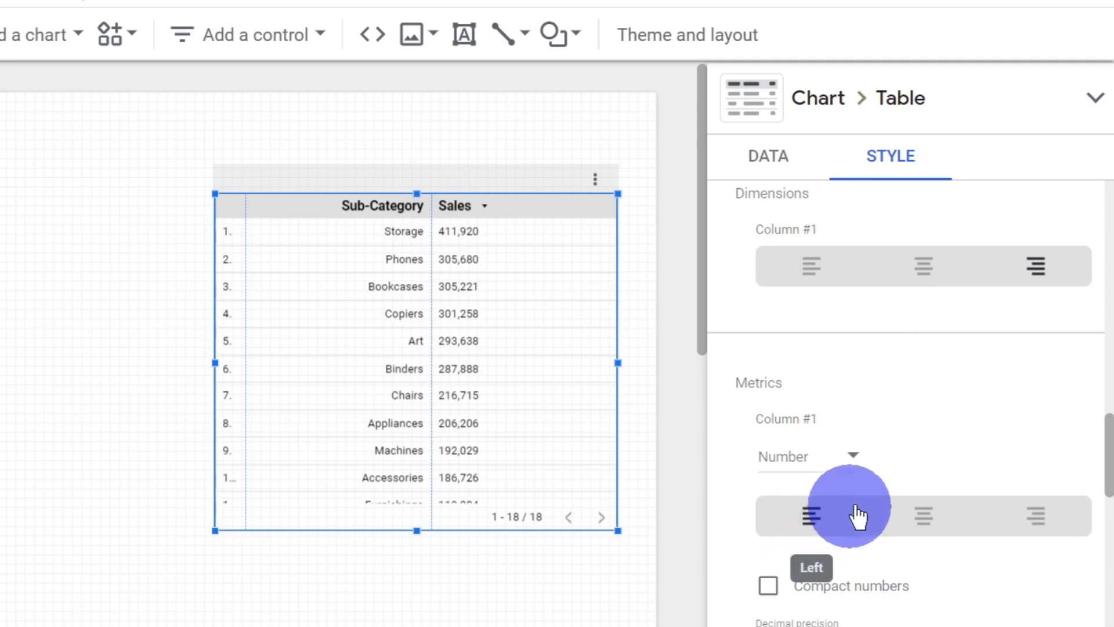
Step: Undo the alignment changes on the Sub-Category and Sales columns to restore their default alignment
left_click(915, 513)
left_click(822, 521)
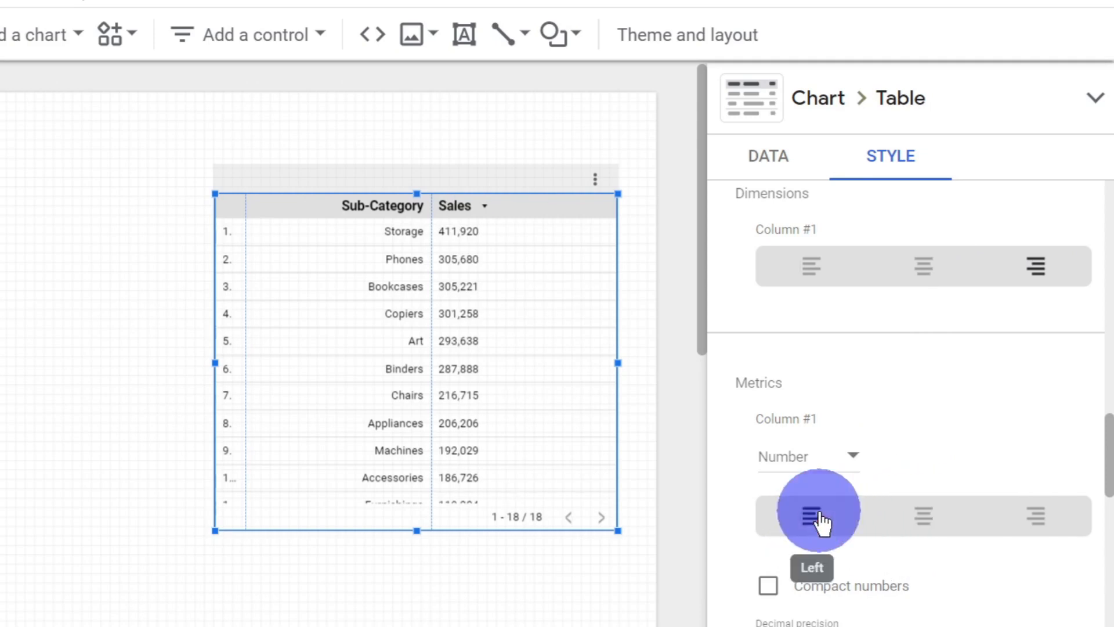
key("ctrl+z")
key("ctrl+z")
key("ctrl+z")
key("ctrl+z")
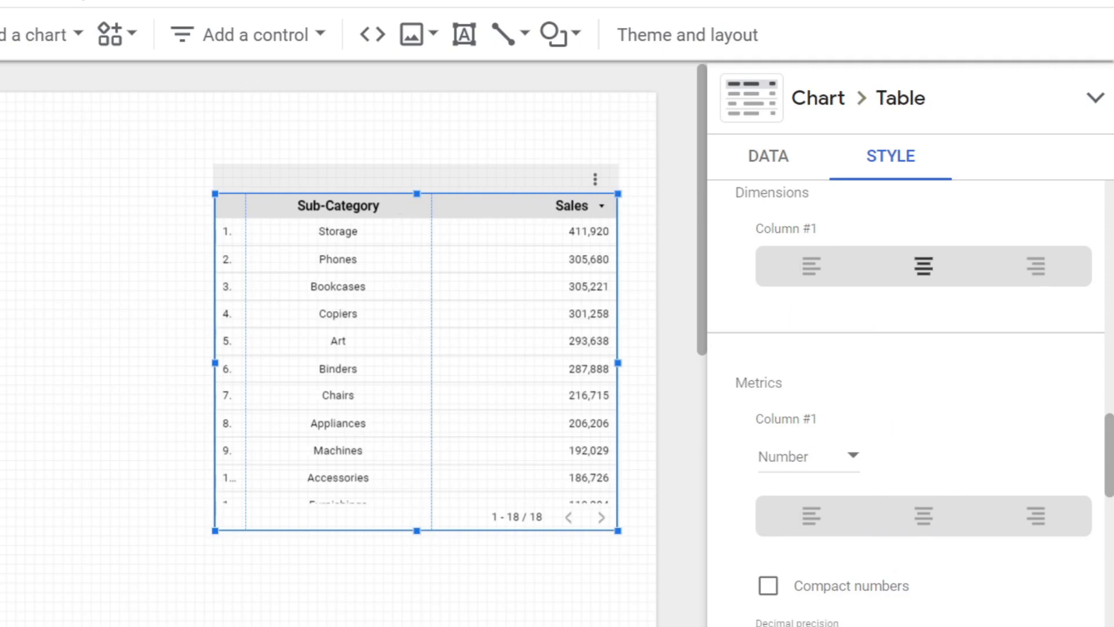
key("ctrl+z")
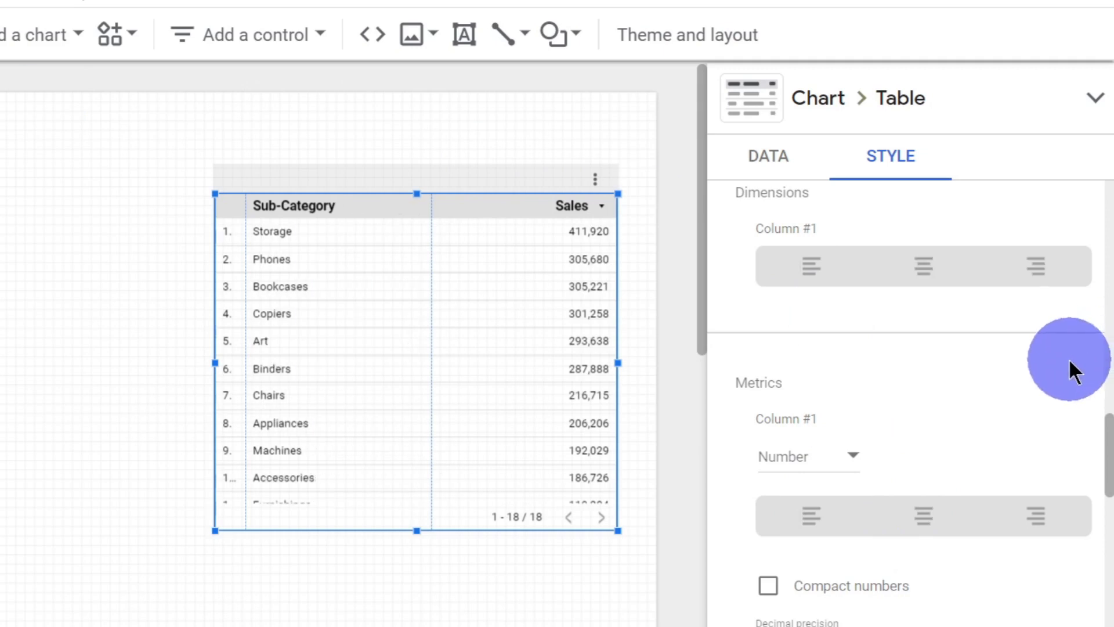
Step: Display the Sales metric as a heatmap and inspect the shading from the highest to the lowest rows
left_click(853, 473)
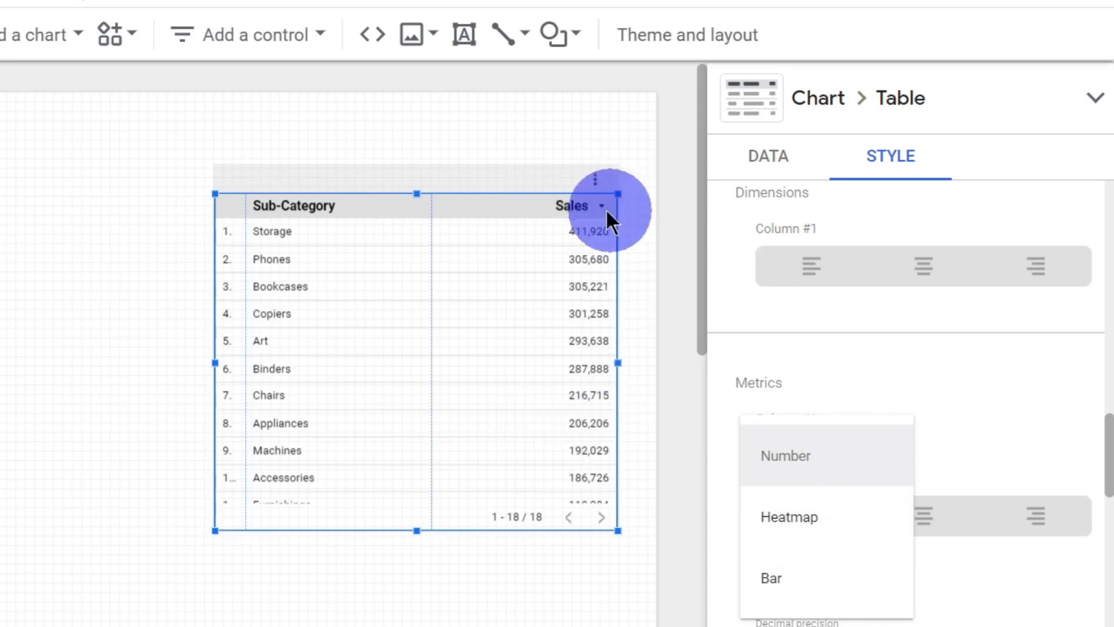
left_click(808, 534)
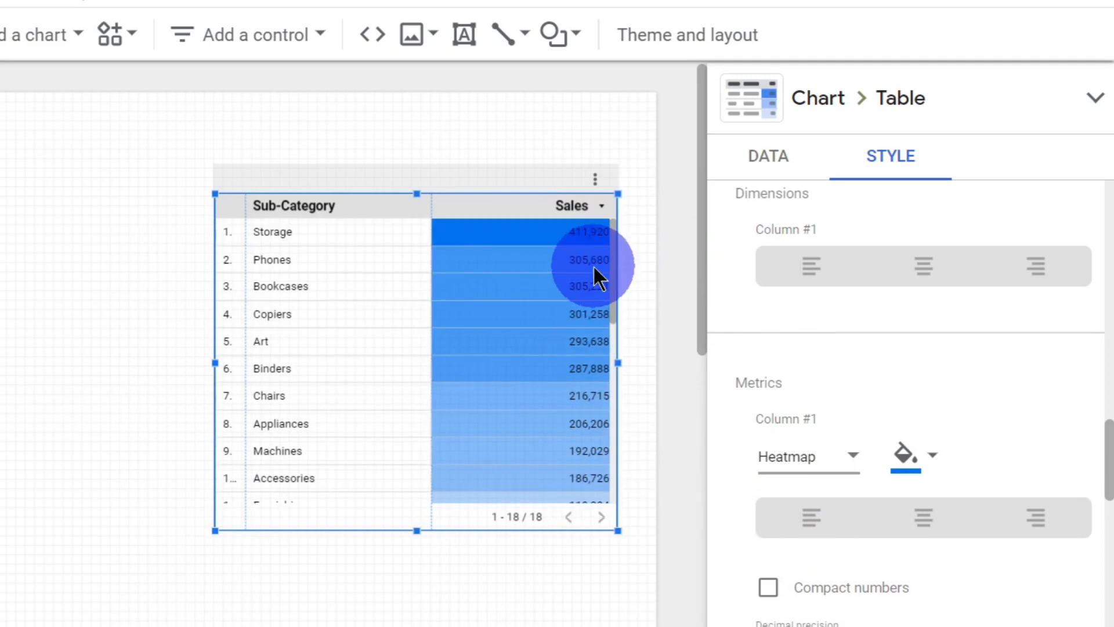
scroll(614, 358, "down", 3)
scroll(611, 377, "down", 2)
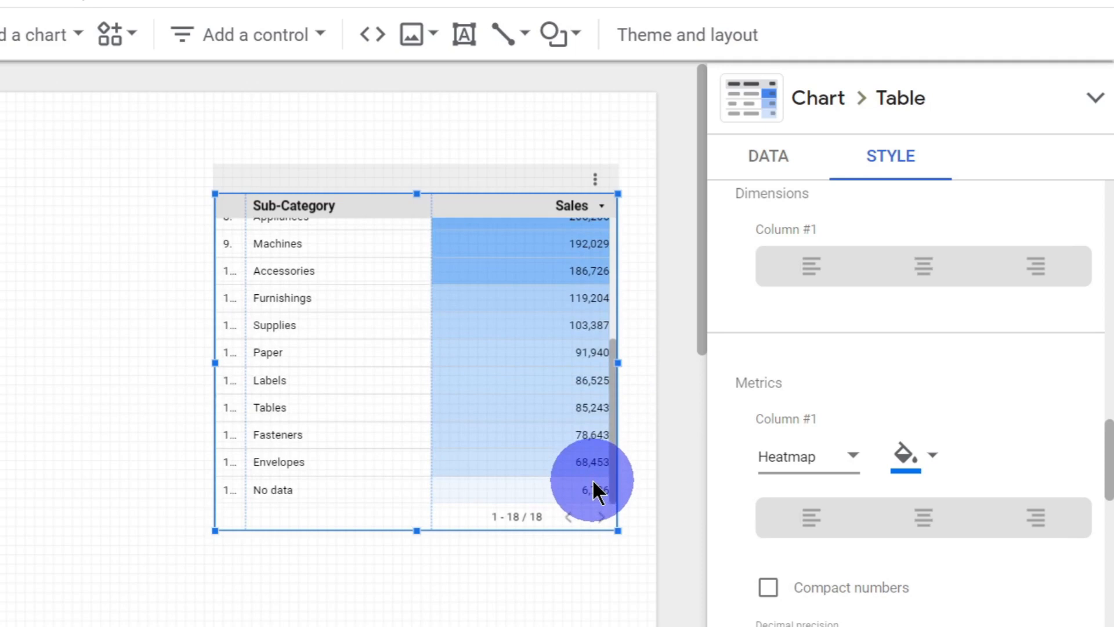
scroll(599, 489, "up", 5)
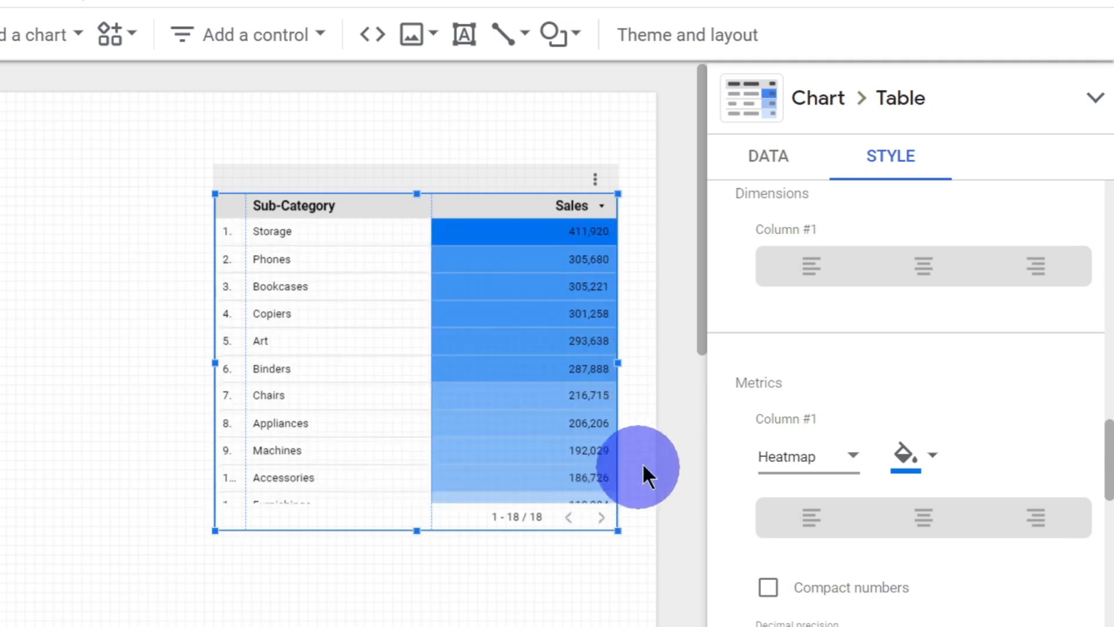
Step: Change the Sales heatmap color to light orange
left_click(896, 458)
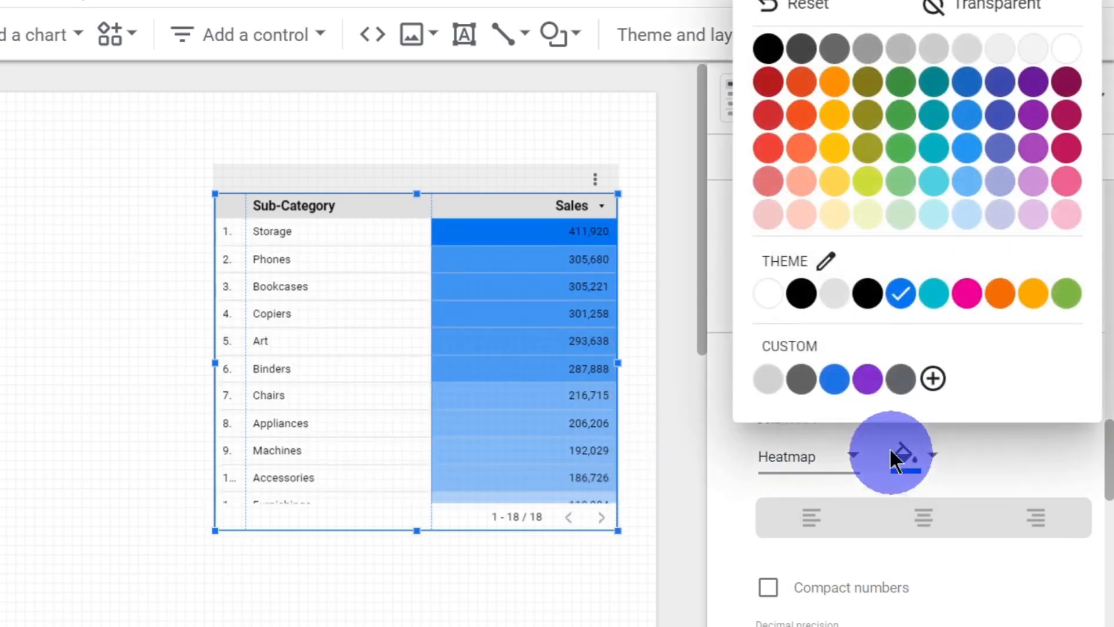
left_click(801, 186)
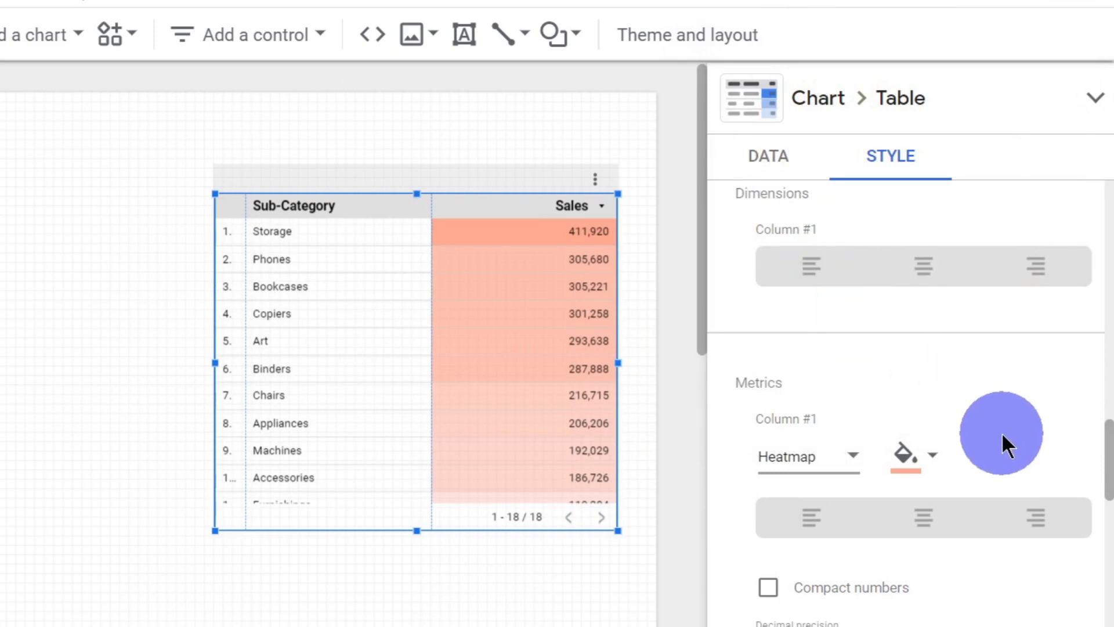
scroll(1001, 441, "down", 5)
scroll(873, 412, "up", 5)
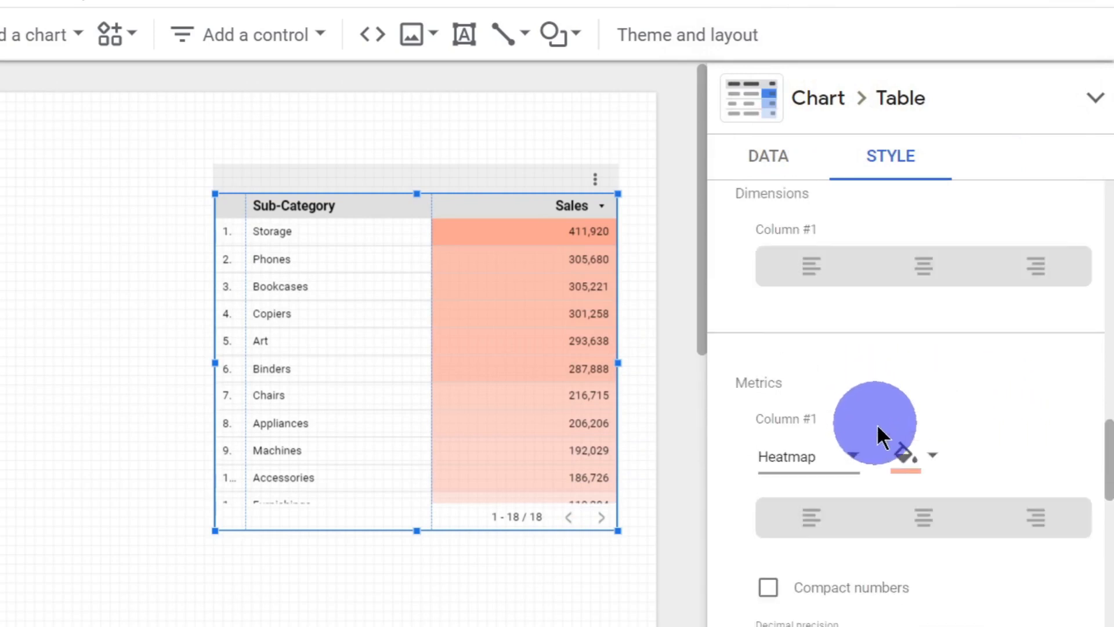
Step: Display the Sales metric as bars instead of a heatmap
left_click(851, 462)
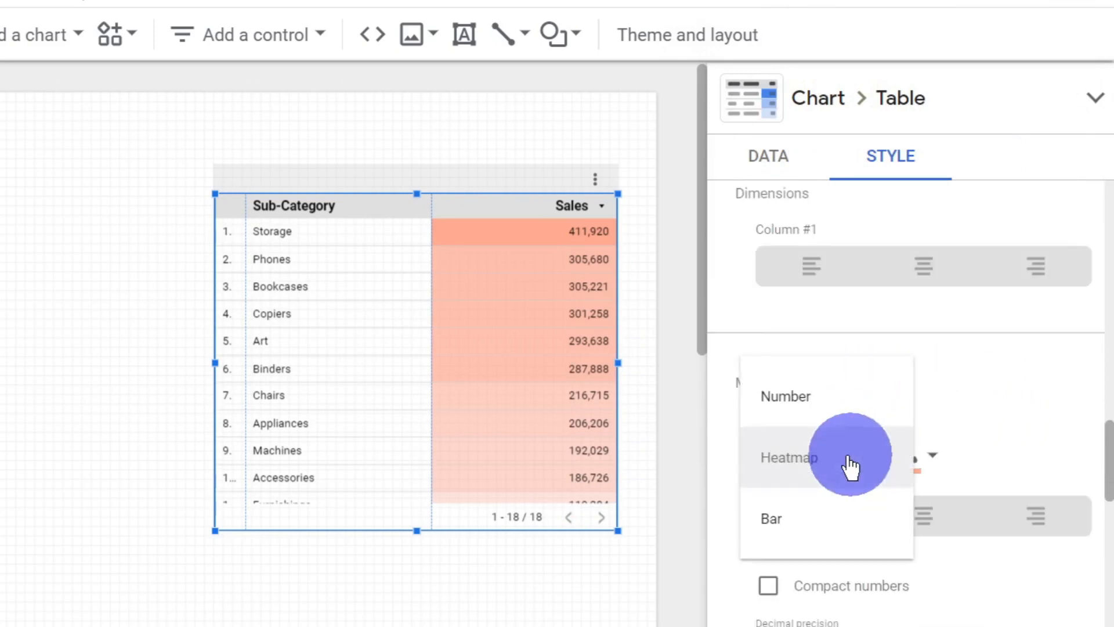
left_click(850, 529)
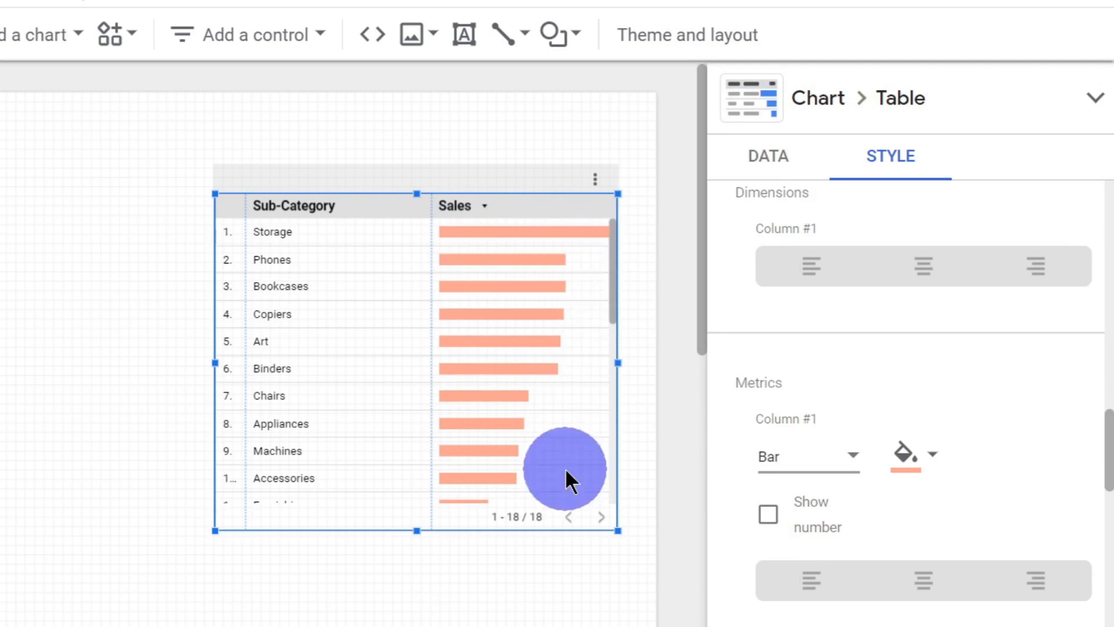
scroll(907, 460, "down", 5)
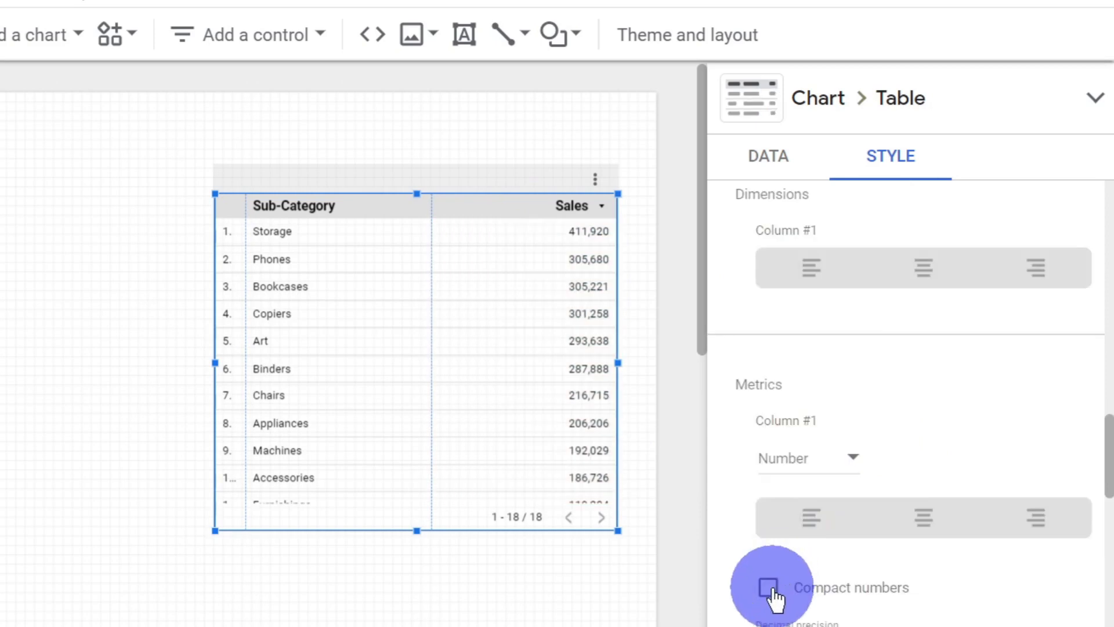
Step: Turn on compact numbers for the Sales metric, comparing it with the full values, and check the decimal precision setting
left_click(769, 589)
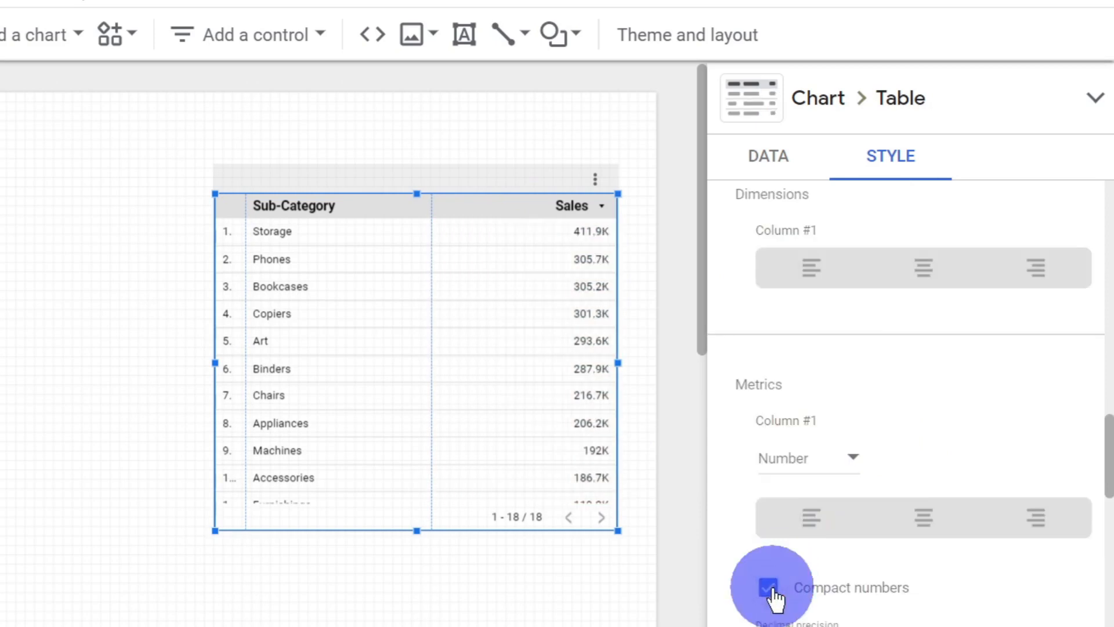
left_click(769, 587)
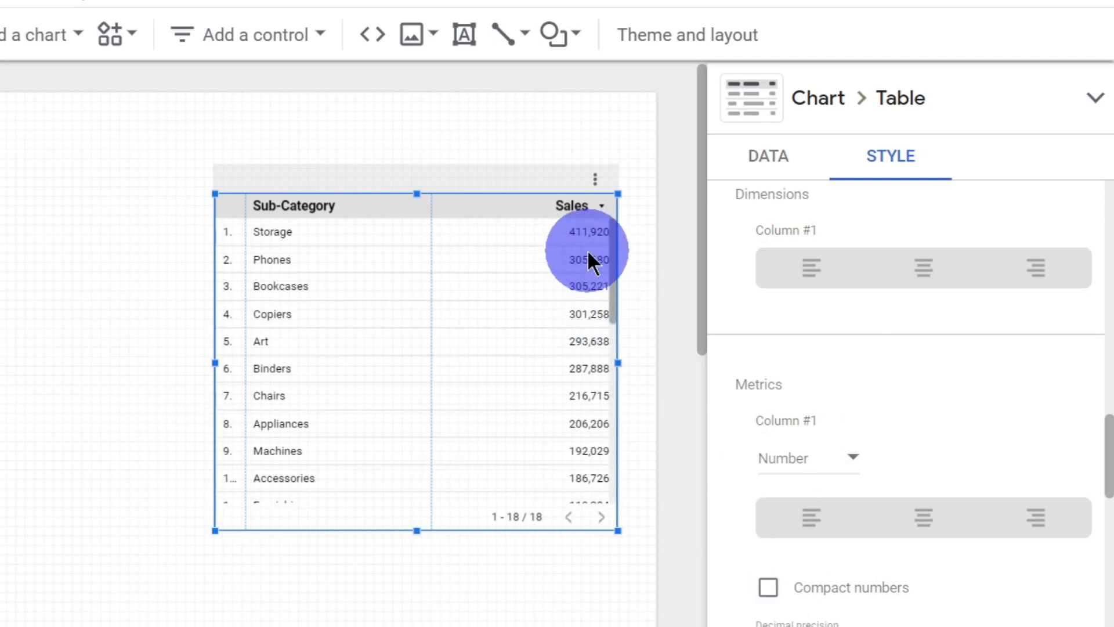
left_click(772, 593)
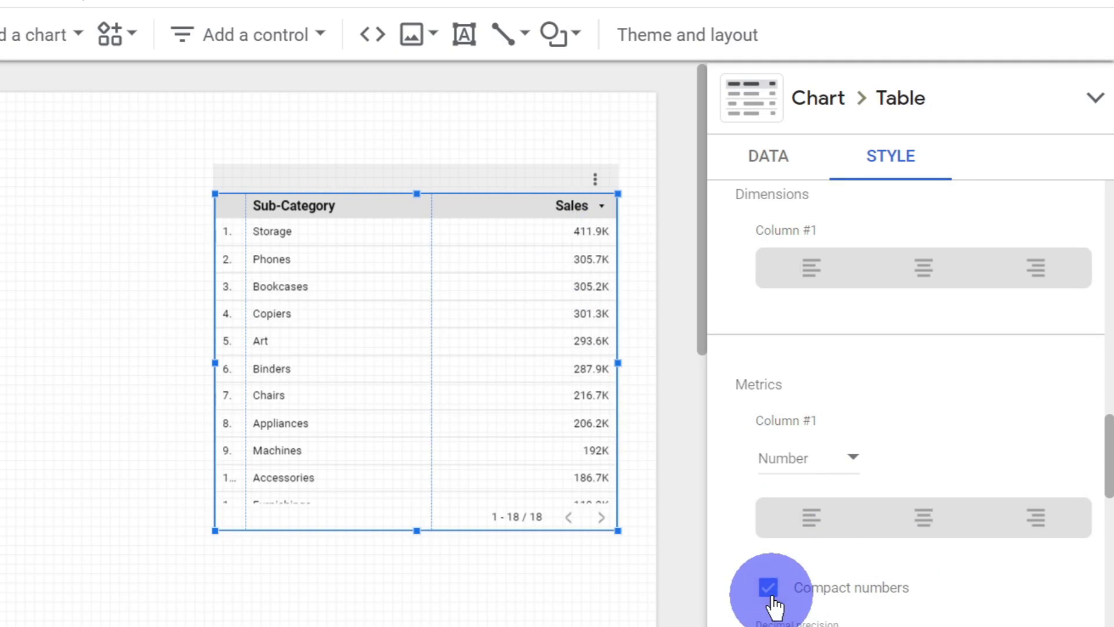
scroll(853, 461, "down", 5)
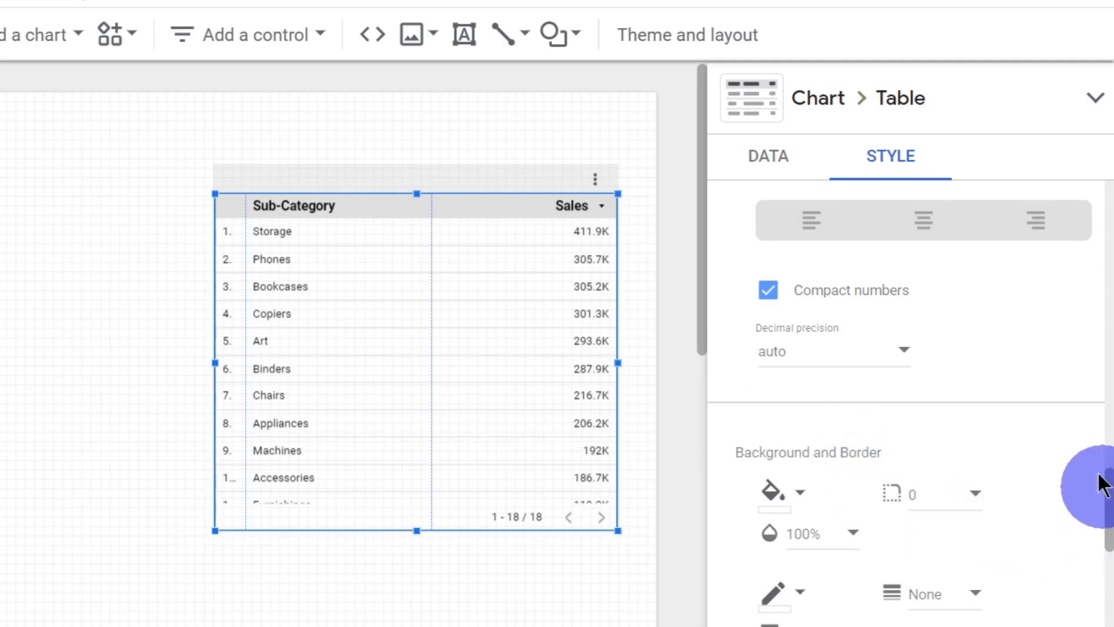
left_click(904, 350)
left_click(904, 351)
Step: Try a blue table background at 60% opacity with a border radius of 4, and undo these background changes
scroll(928, 360, "down", 5)
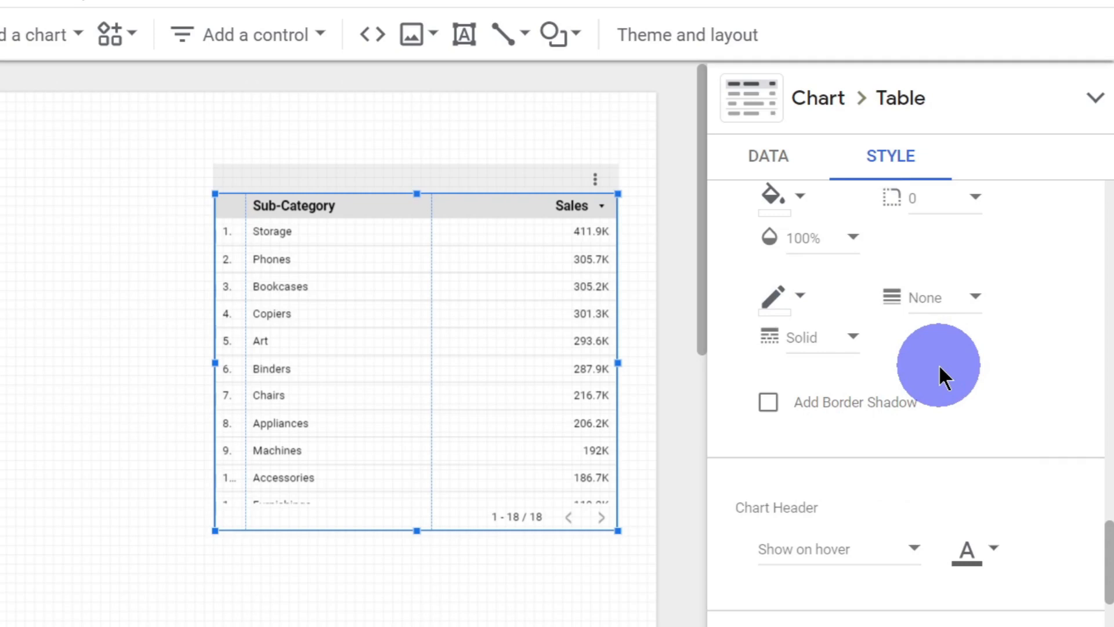
left_click_drag(1110, 560, 1110, 535)
left_click(773, 319)
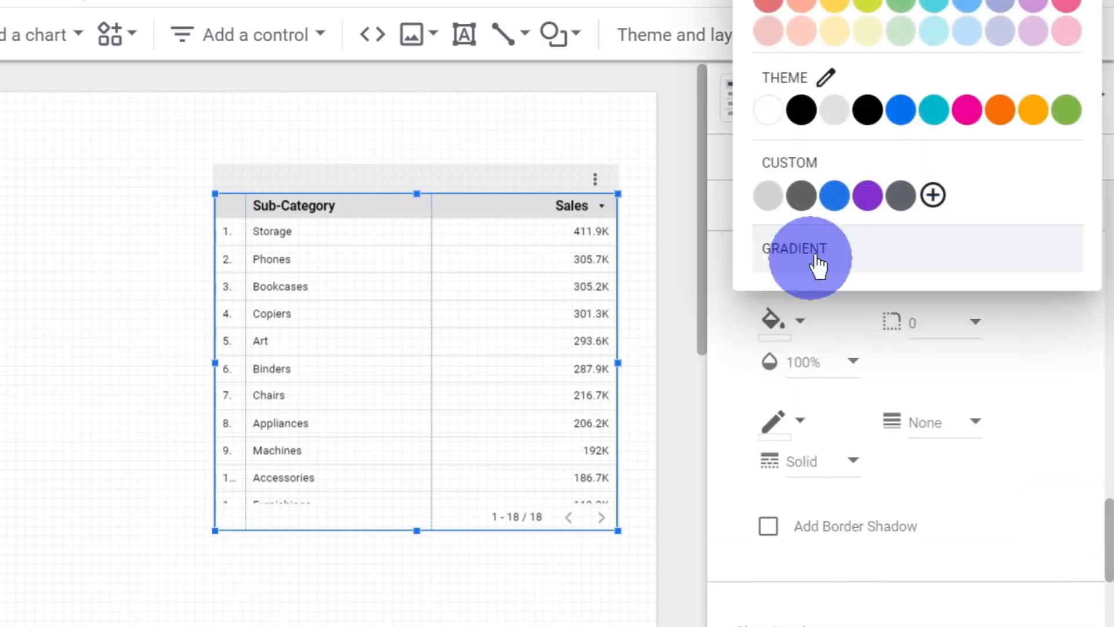
left_click(835, 200)
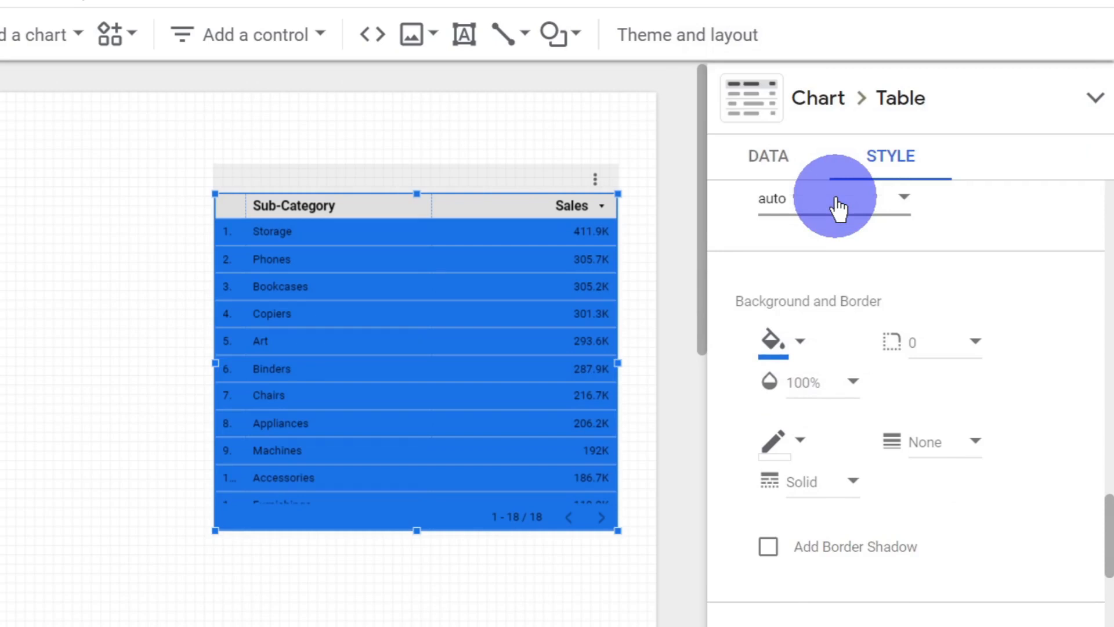
left_click(840, 386)
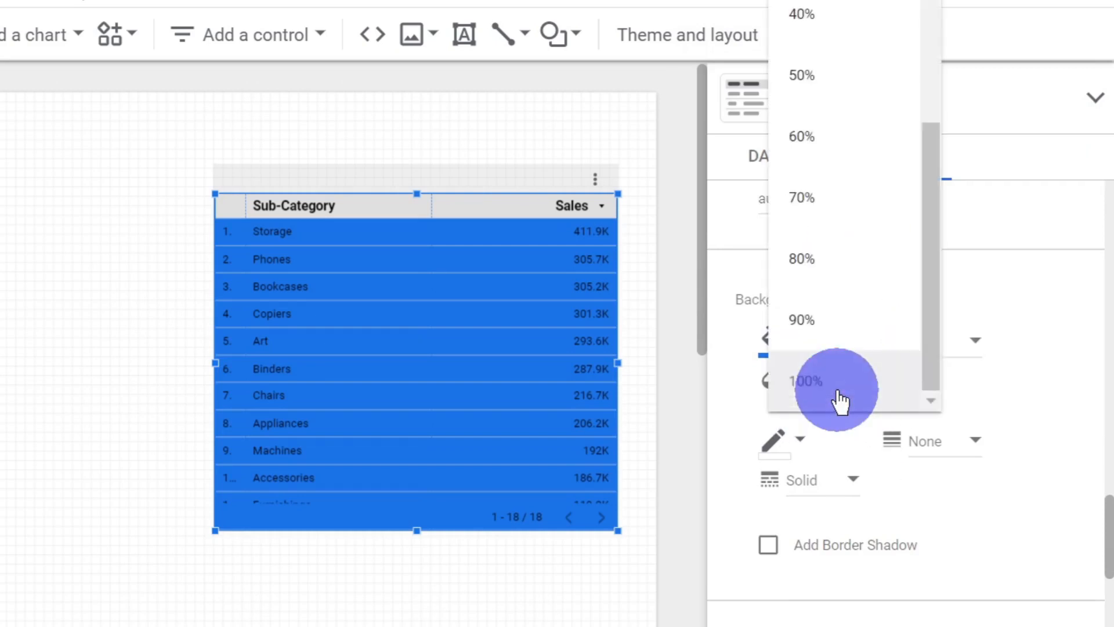
left_click(855, 148)
scroll(882, 435, "down", 5)
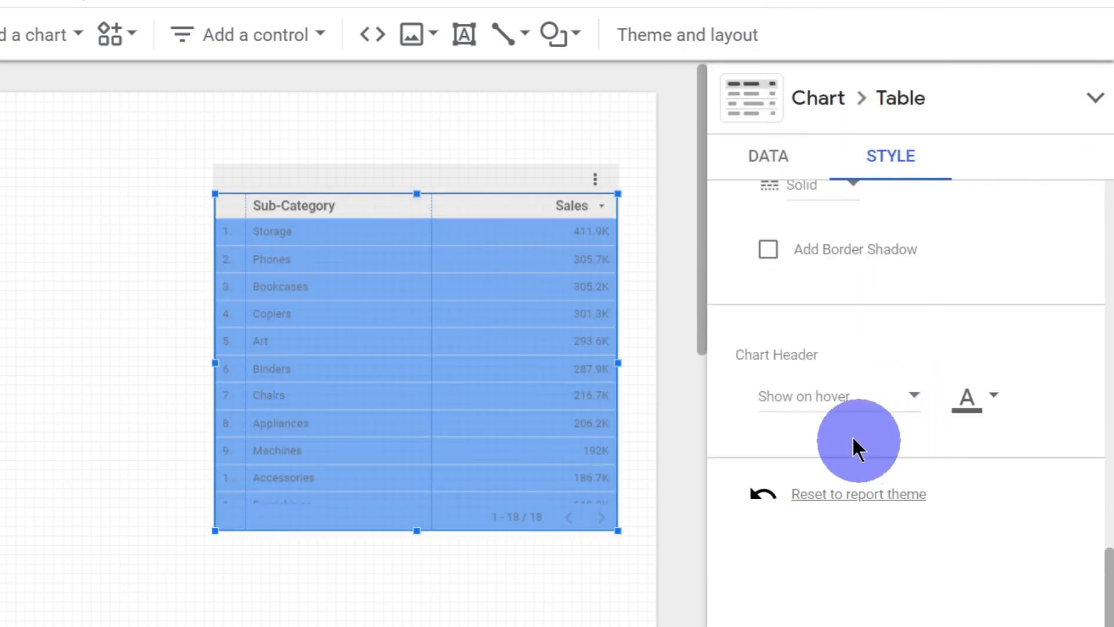
scroll(831, 343, "up", 5)
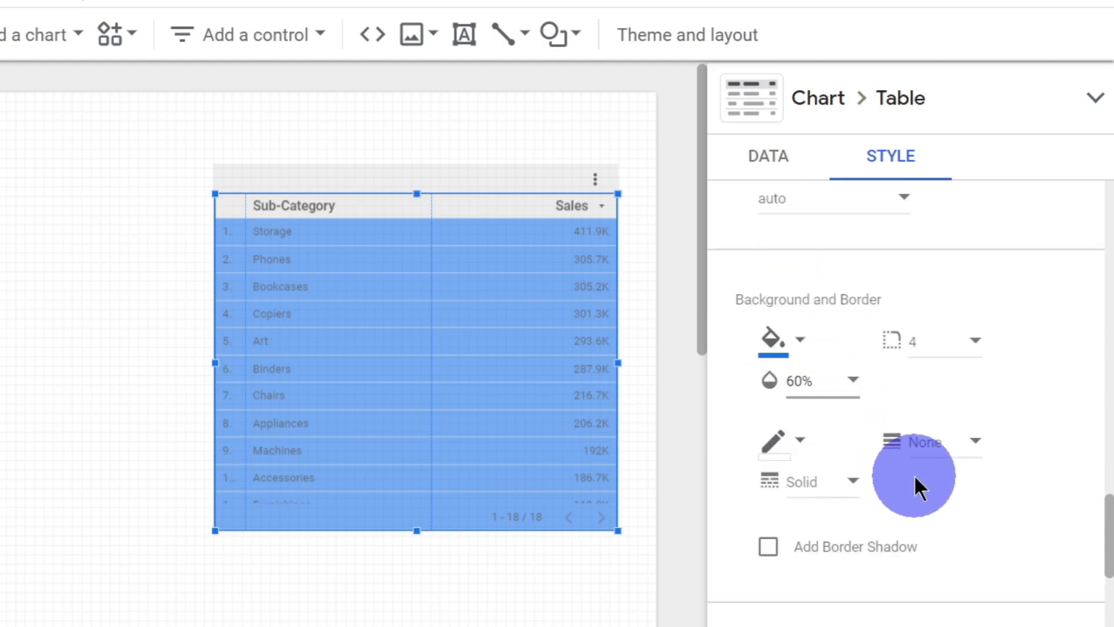
scroll(914, 474, "down", 5)
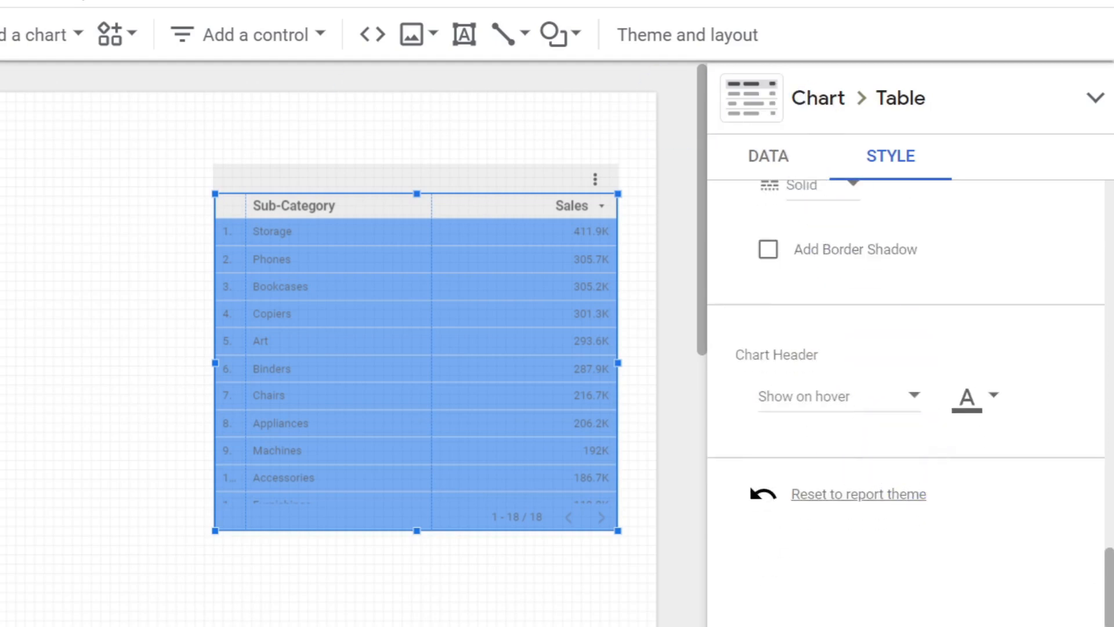
key("ctrl+z")
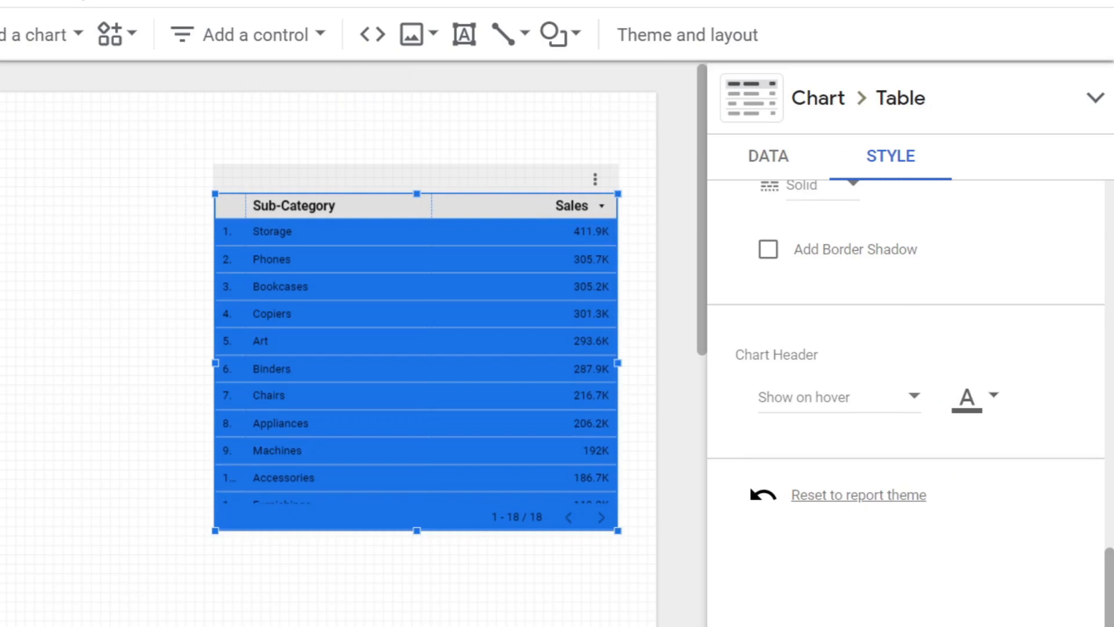
key("ctrl+z")
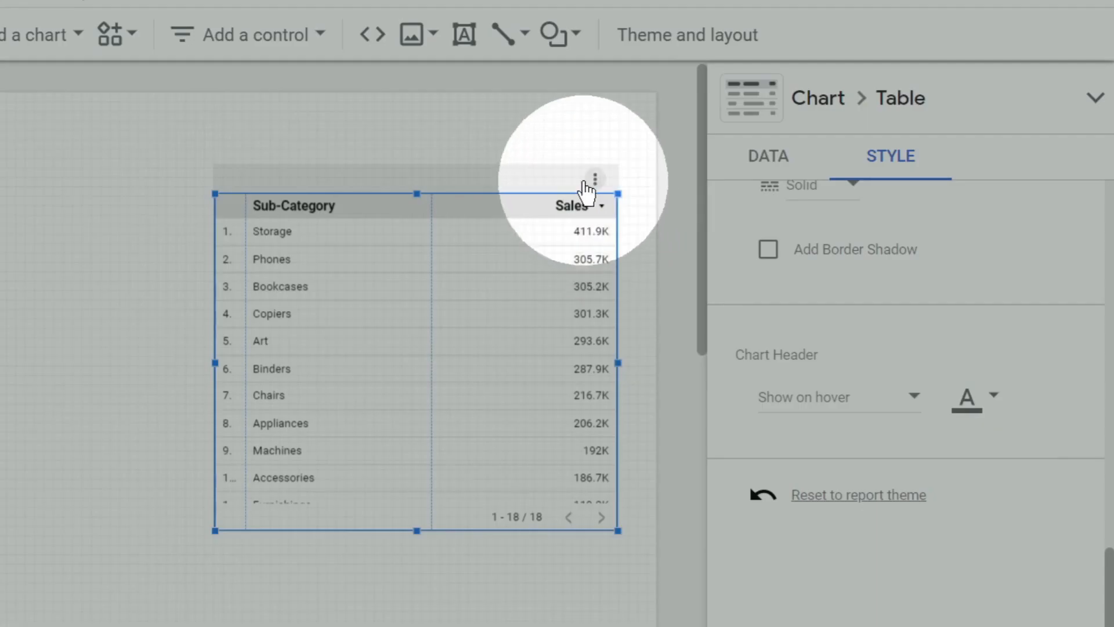
Step: Preview the report in view mode and examine the options in the table's chart header menu, including Sort by
left_click(594, 180)
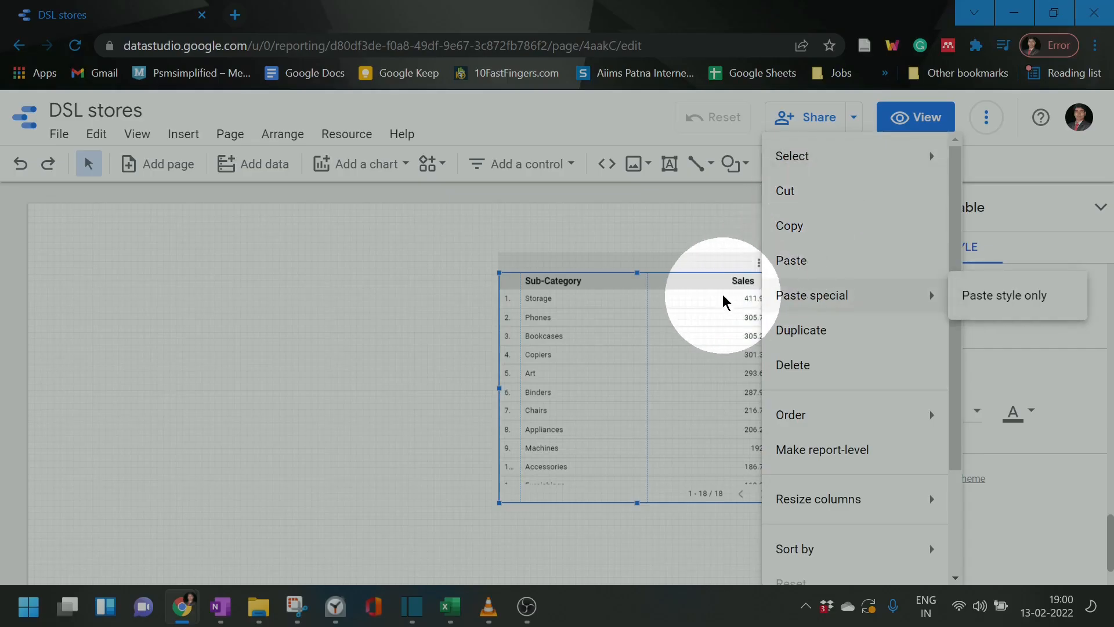
left_click(737, 266)
left_click(901, 119)
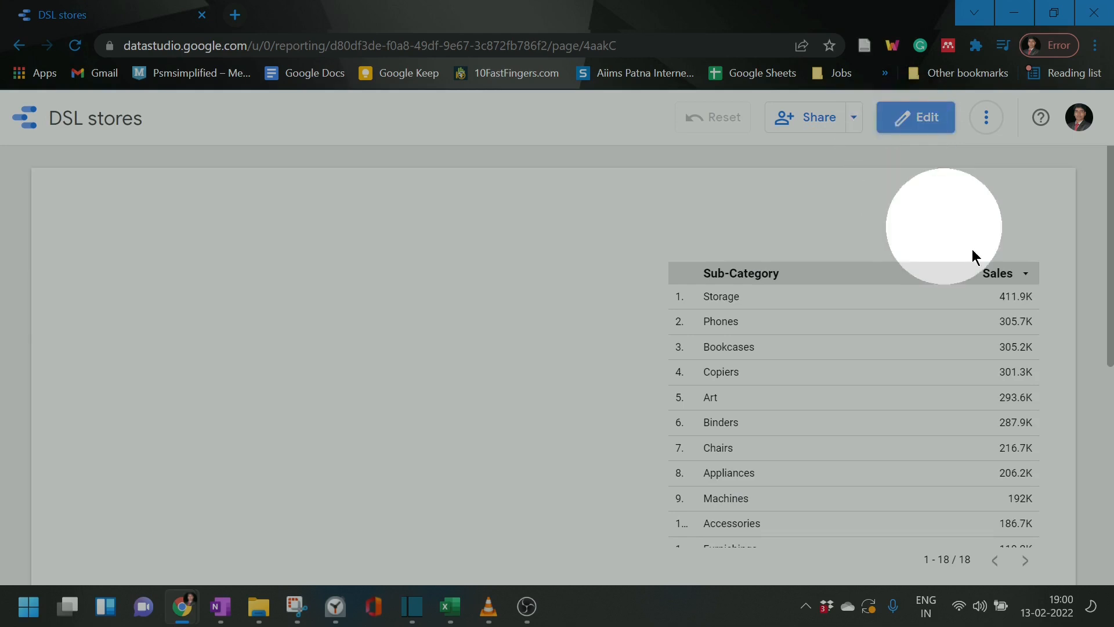
left_click(1019, 255)
mouse_move(965, 274)
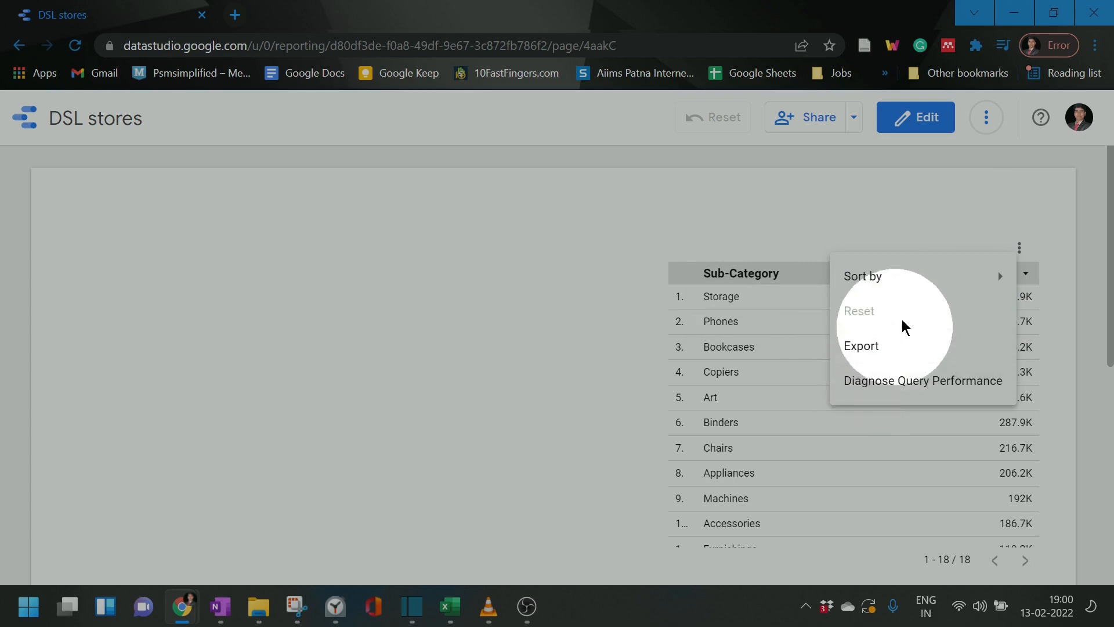
mouse_move(922, 285)
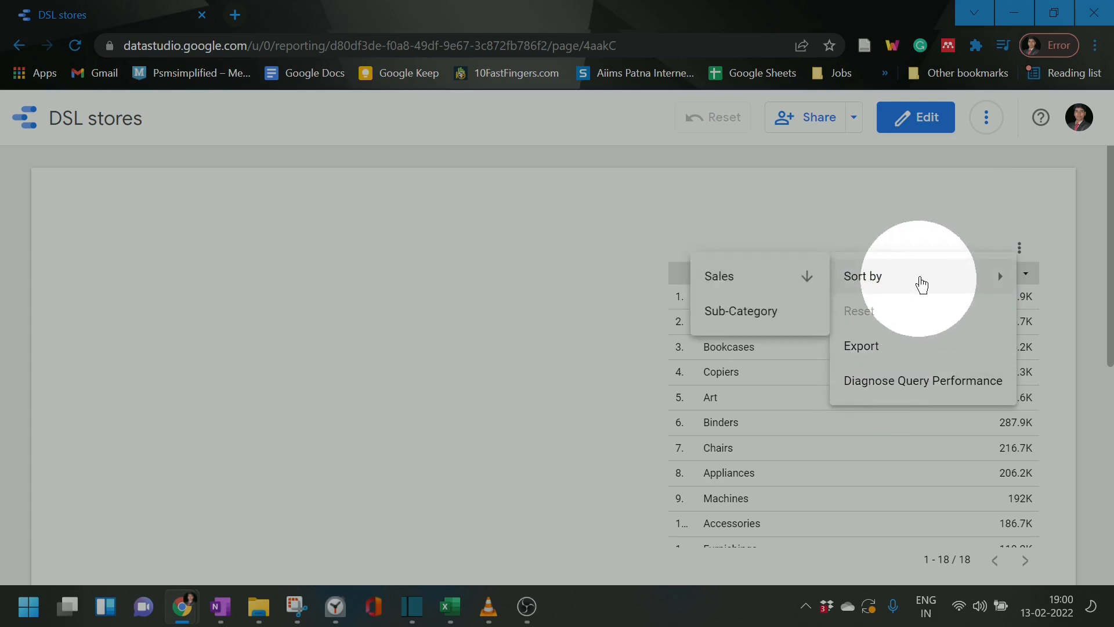
left_click(944, 212)
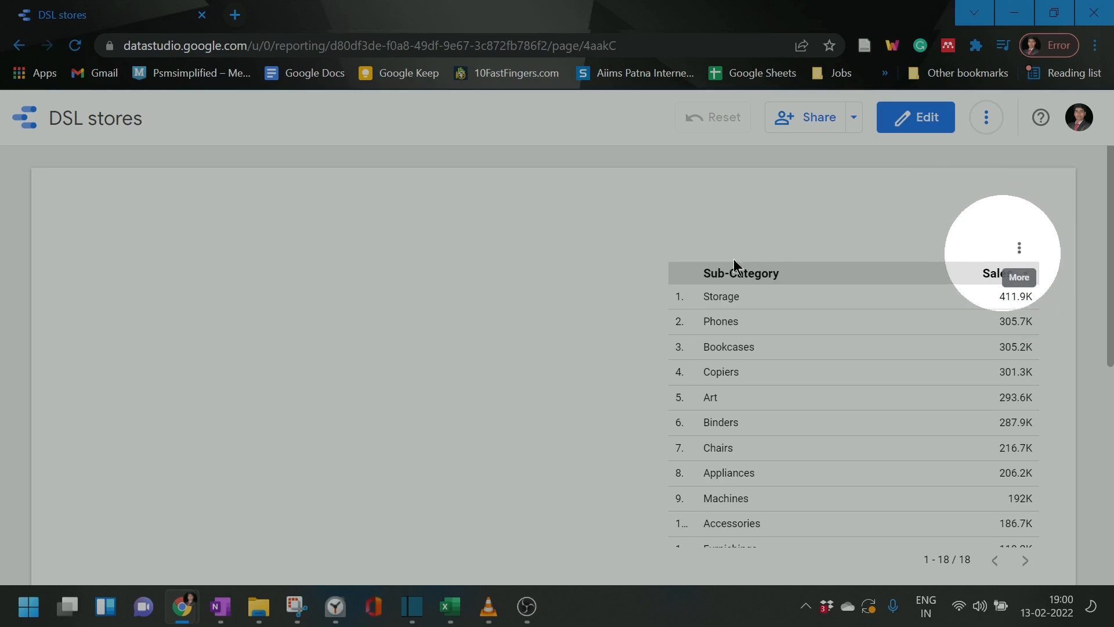
key("Escape")
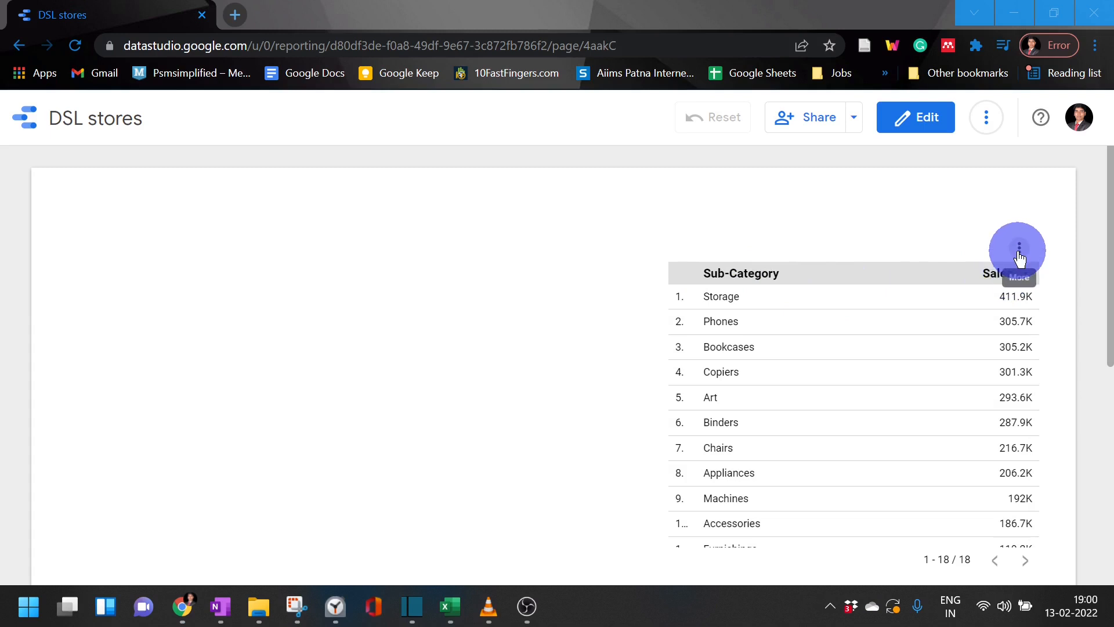
Step: Return to editing the report and bring up the style settings of the Sub-Category table
left_click(929, 122)
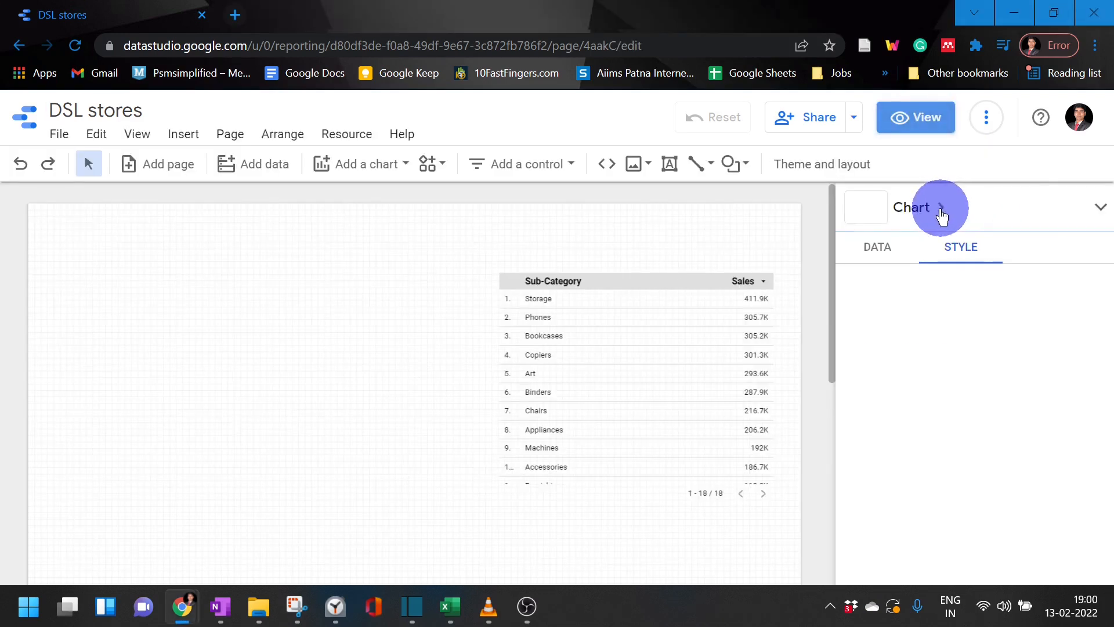
scroll(1007, 323, "down", 4)
left_click(689, 342)
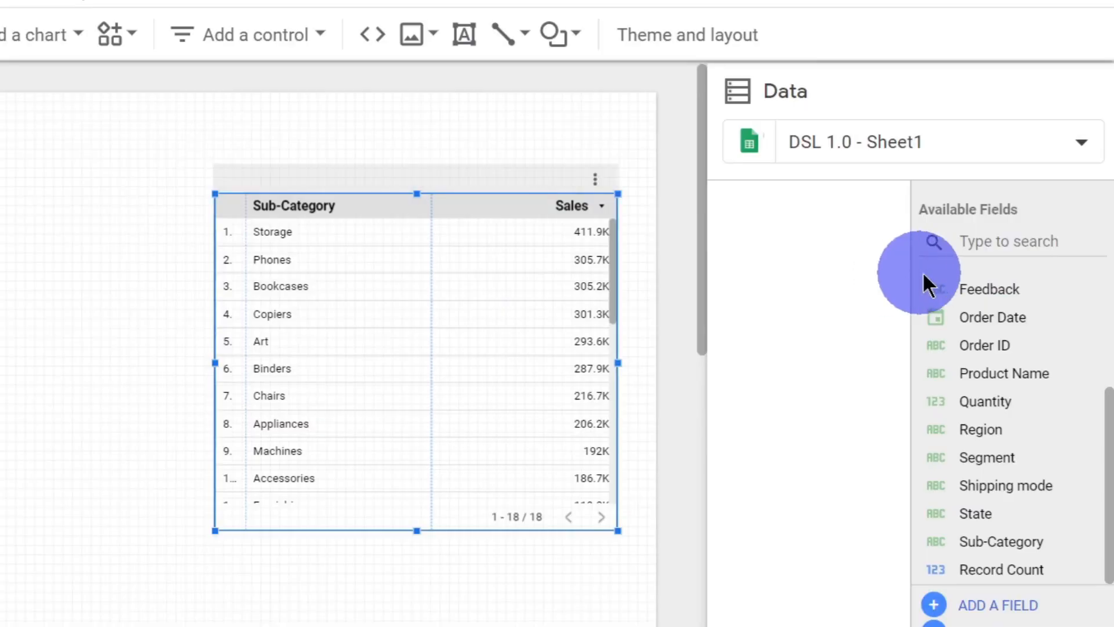
left_click(595, 260)
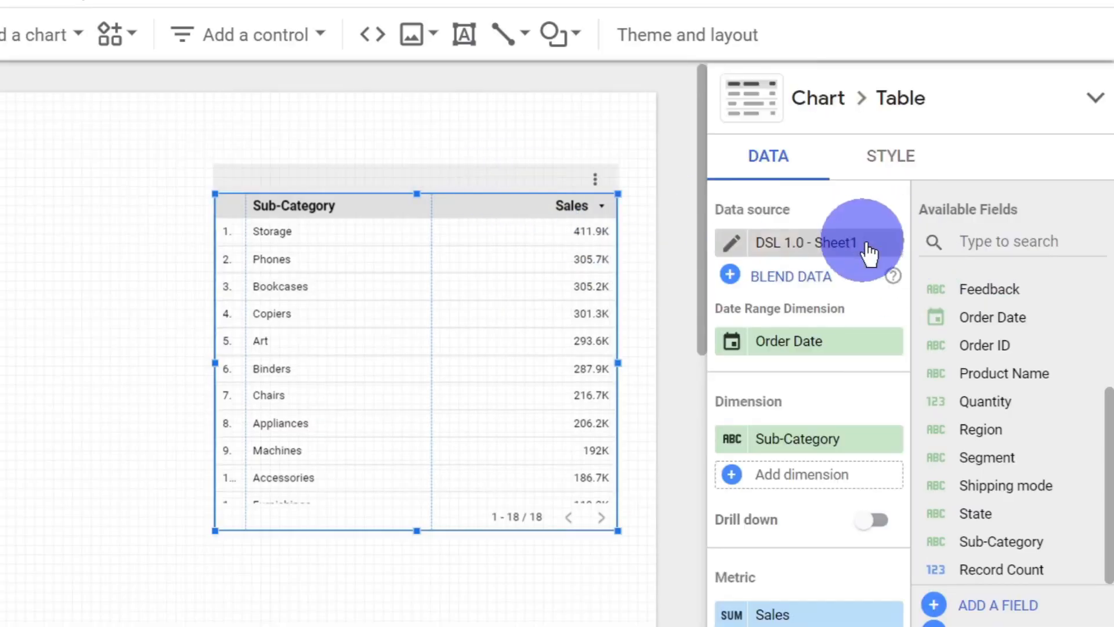
left_click(898, 171)
Step: Try the table's Chart Header on Always show, and set it to Do not show
scroll(897, 343, "down", 10)
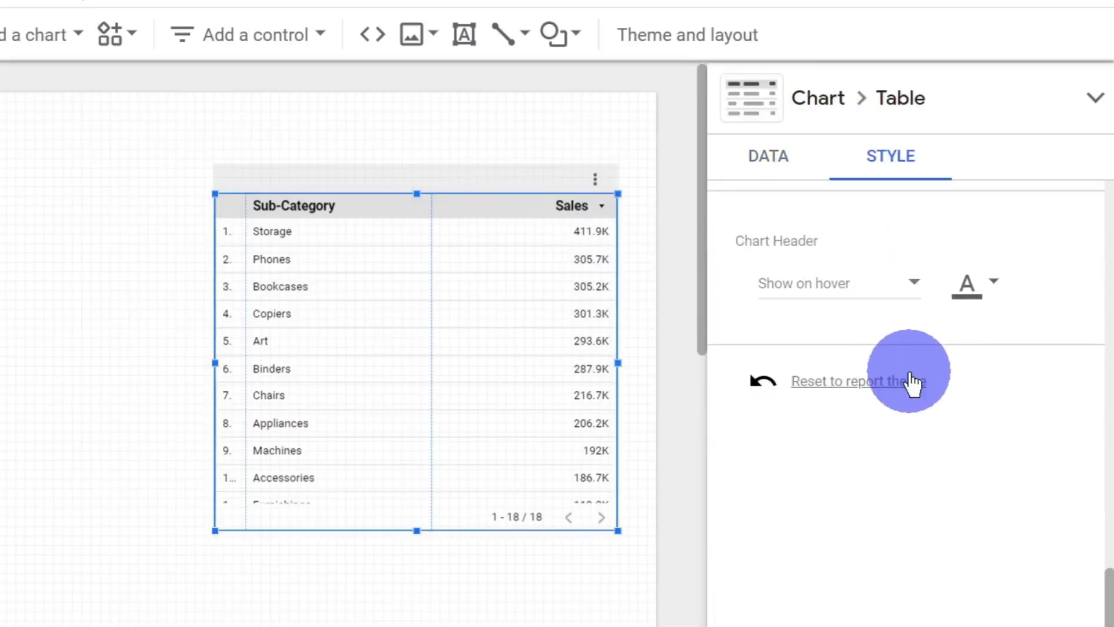
scroll(911, 389, "up", 5)
left_click(867, 570)
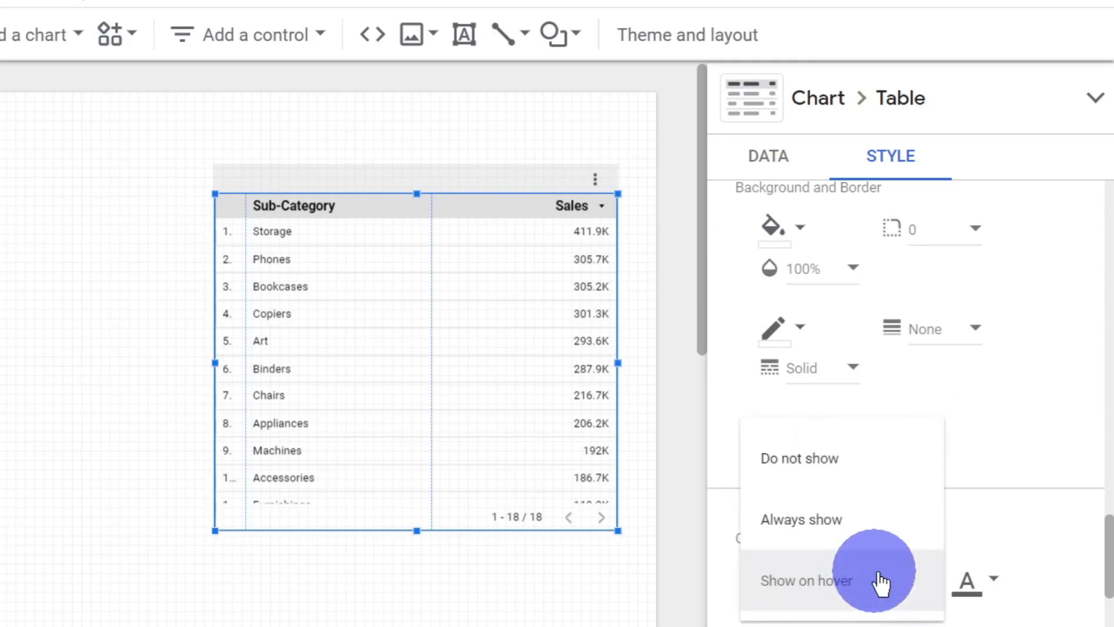
left_click(900, 531)
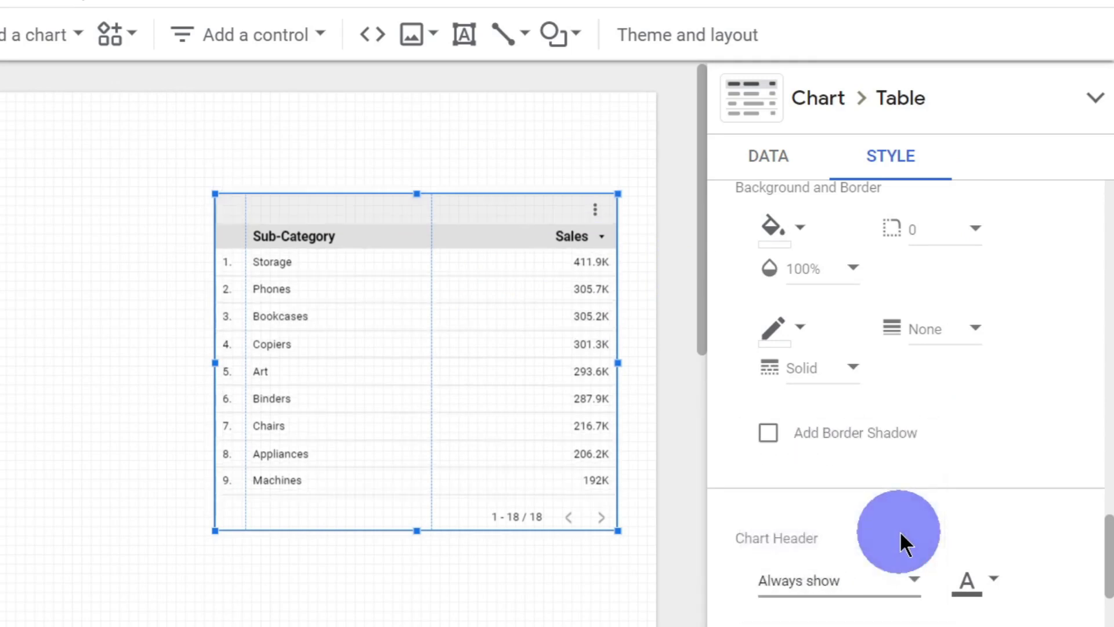
left_click(907, 580)
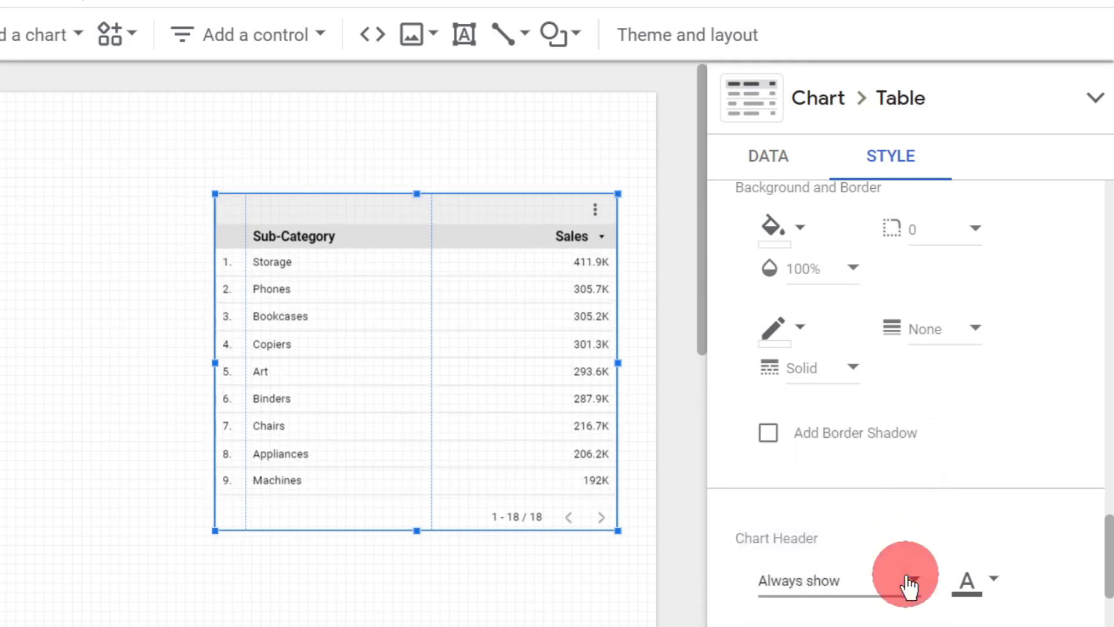
left_click(894, 490)
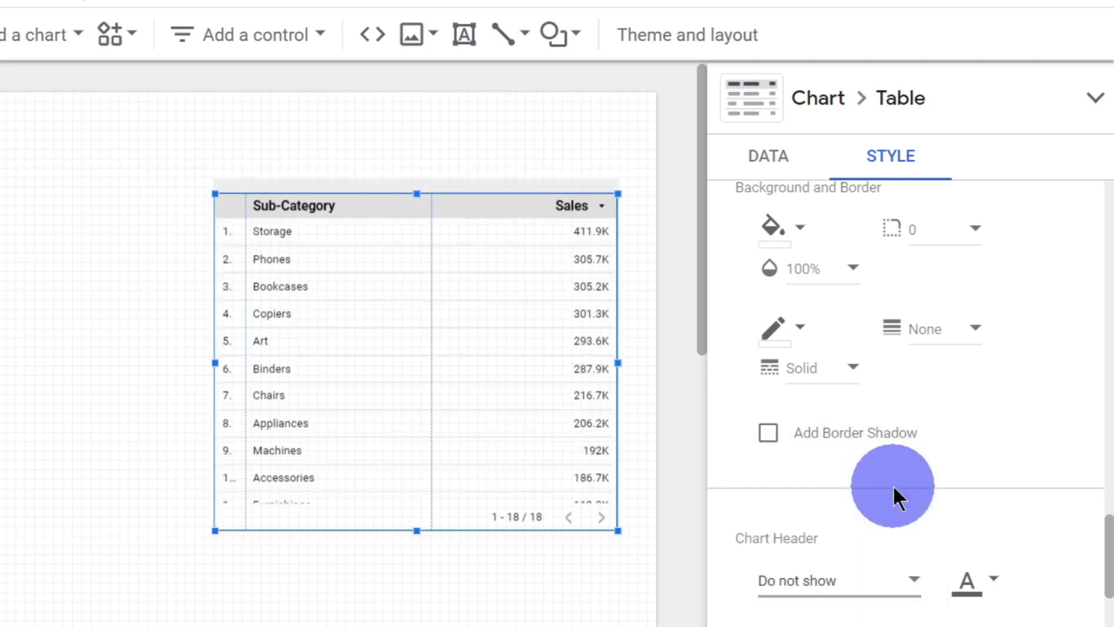